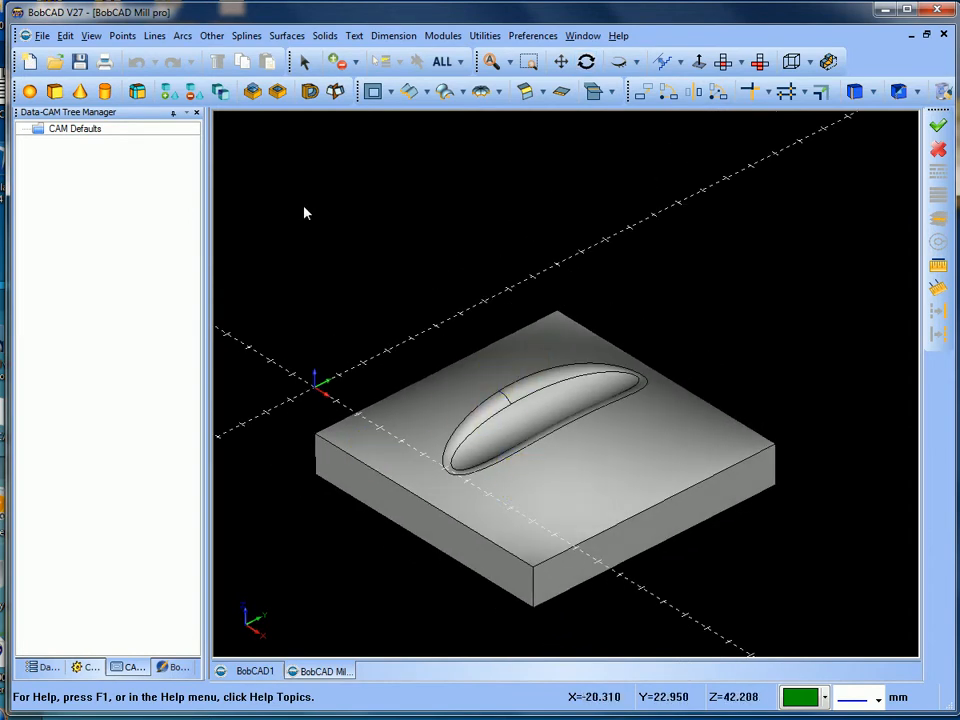
Create a new milling job for the BC_3x_Mill machine with rectangular stock sized automatically from the workspace bounding box.
left_click(79, 132)
right_click(79, 132)
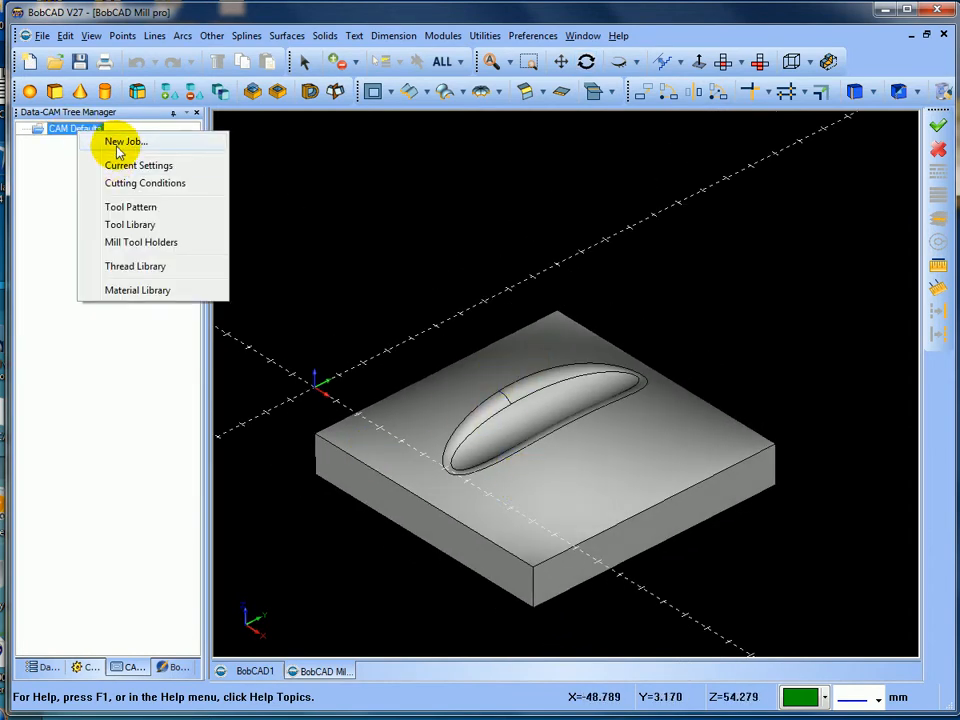
left_click(121, 145)
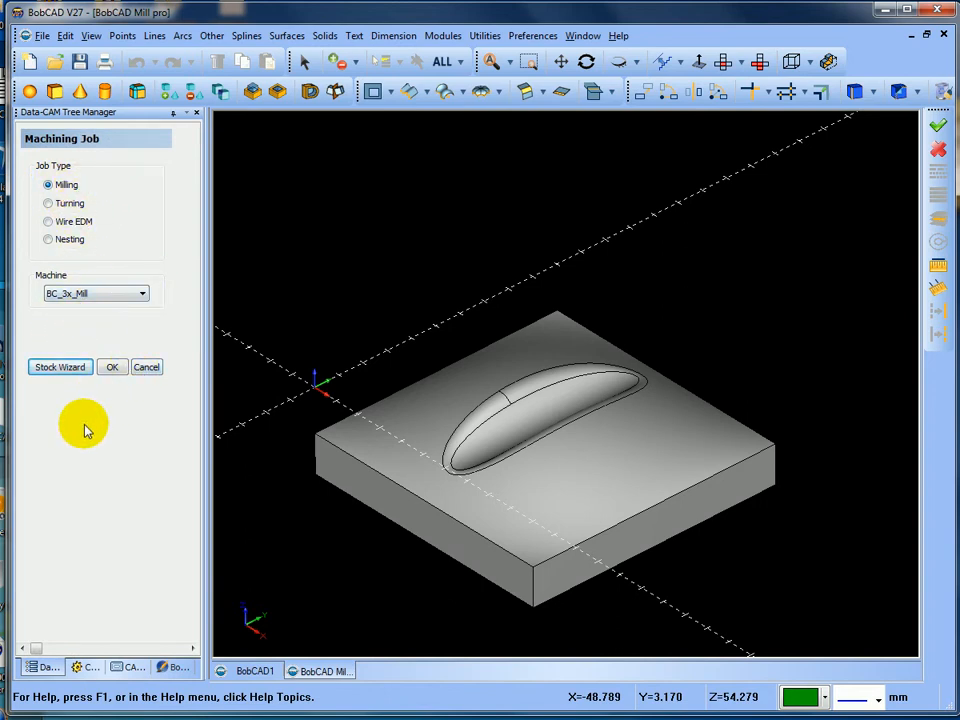
left_click(60, 368)
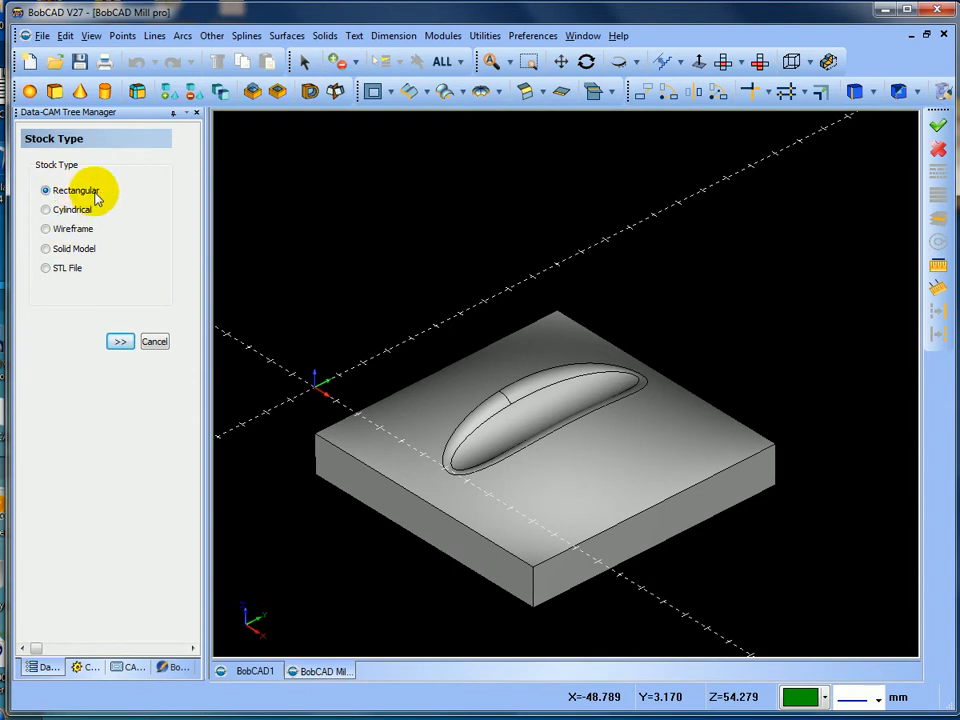
left_click(118, 342)
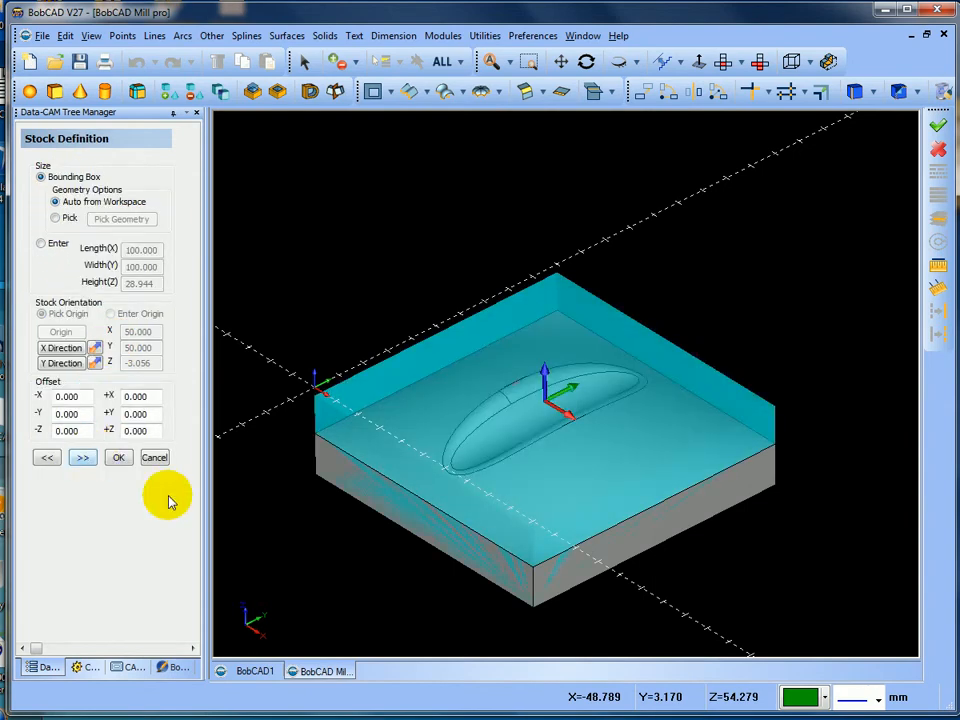
middle_click_drag(549, 391, 451, 415)
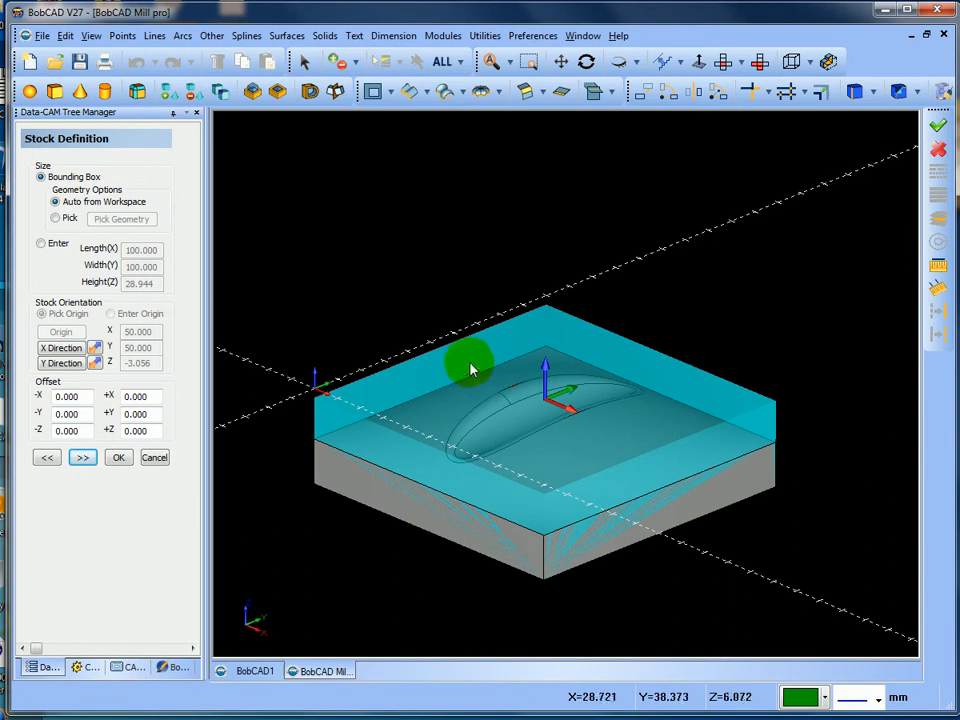
middle_click_drag(455, 388, 407, 392)
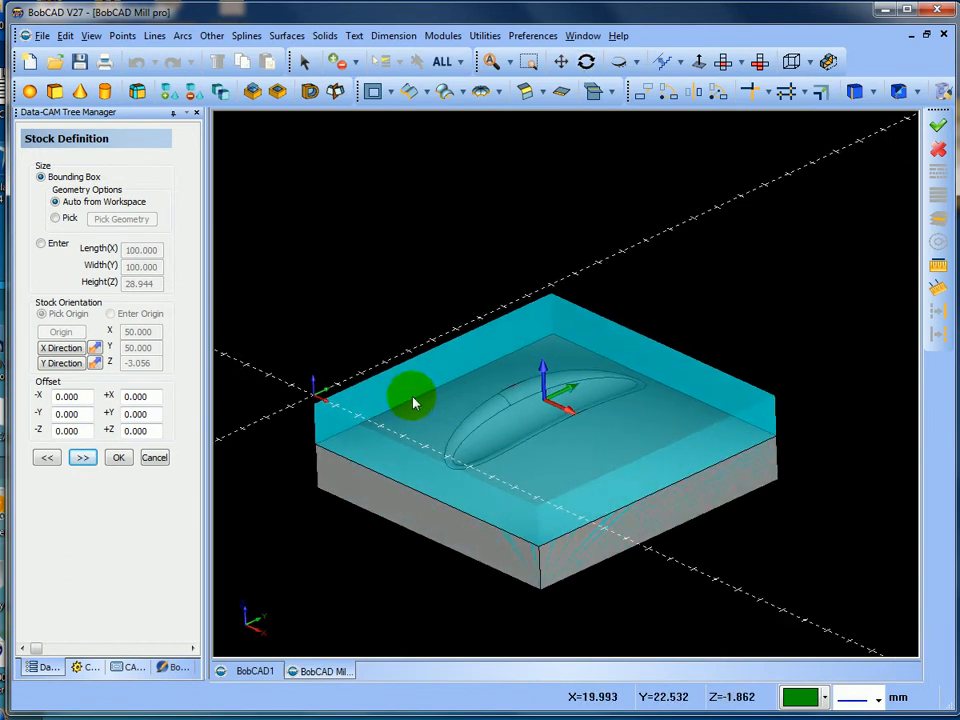
left_click(82, 457)
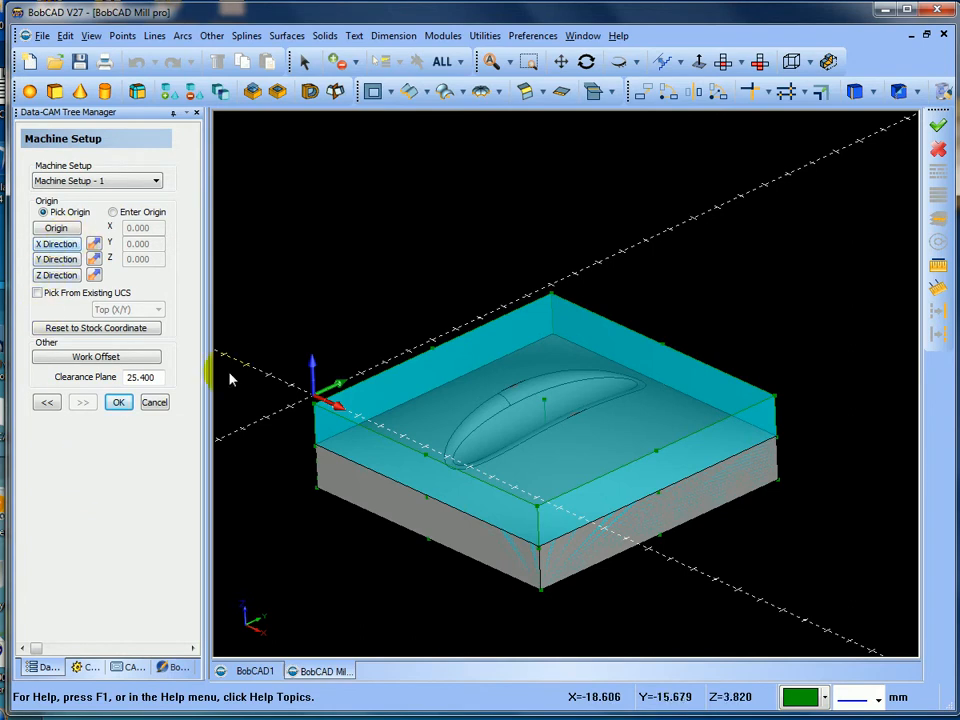
Place the machine setup origin at the centre of the stock's top face and set the clearance plane to 20 mm.
middle_click_drag(407, 454, 575, 443)
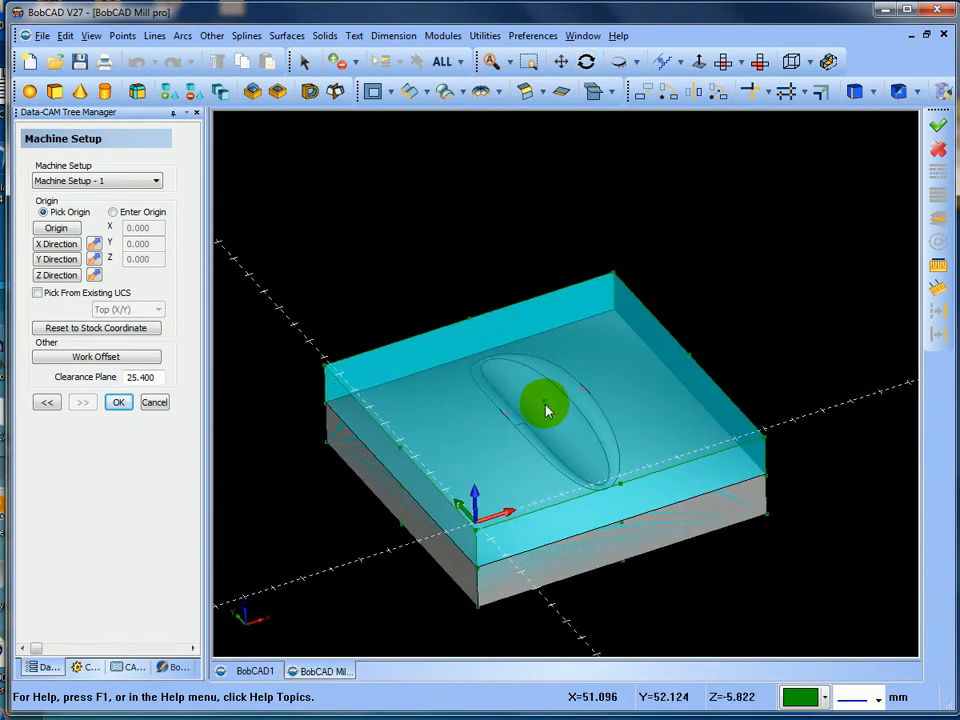
left_click(56, 228)
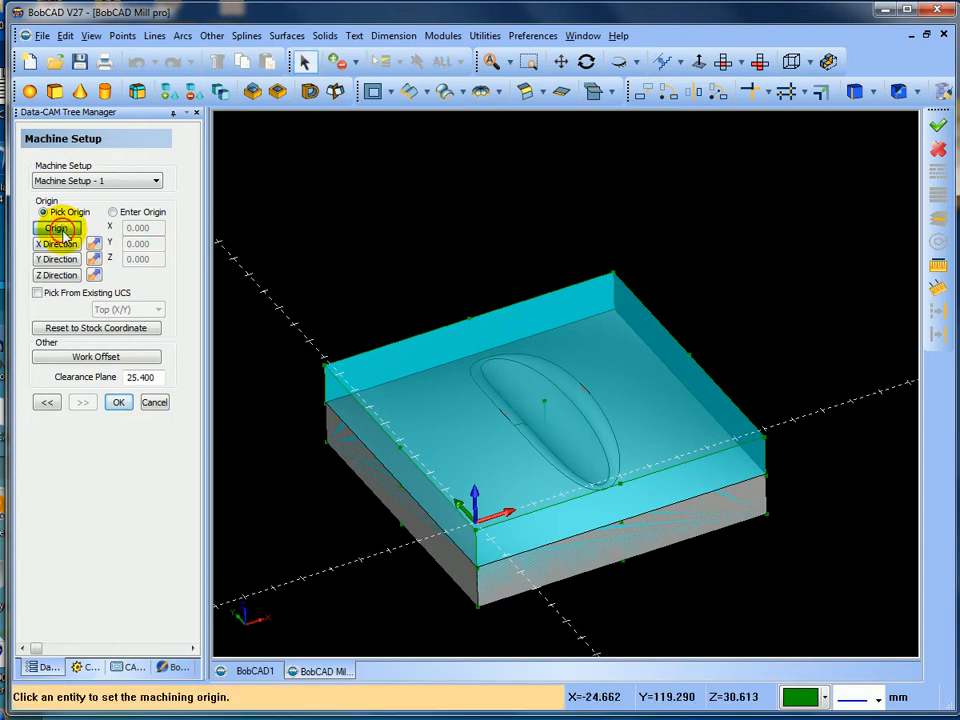
left_click(548, 410)
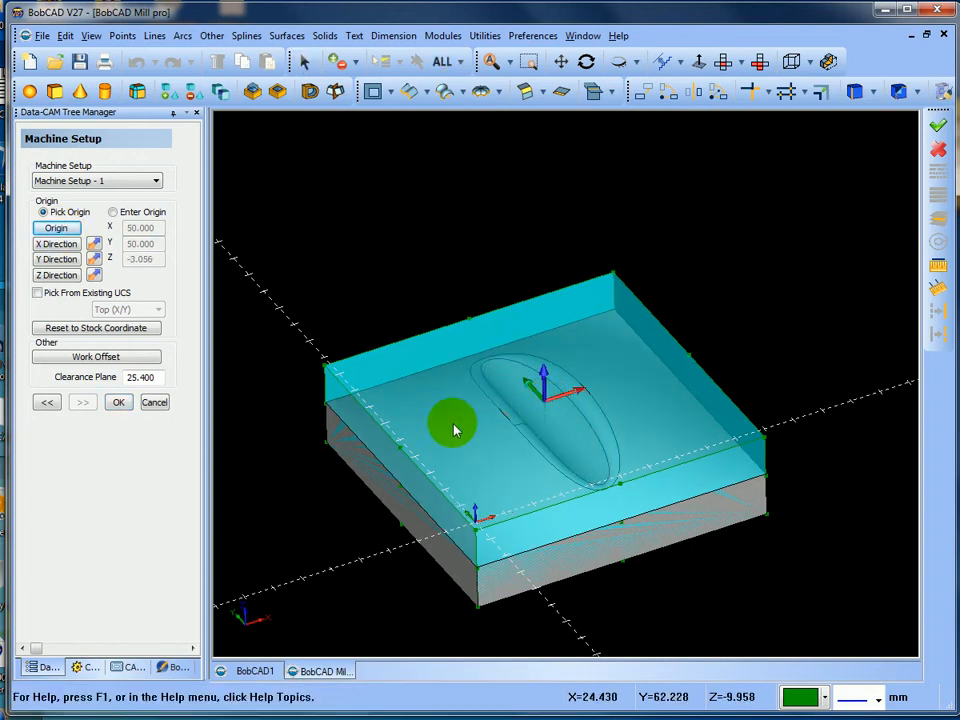
mouse_move(450, 435)
middle_mouse_down()
mouse_move(475, 465)
mouse_move(456, 439)
middle_mouse_up()
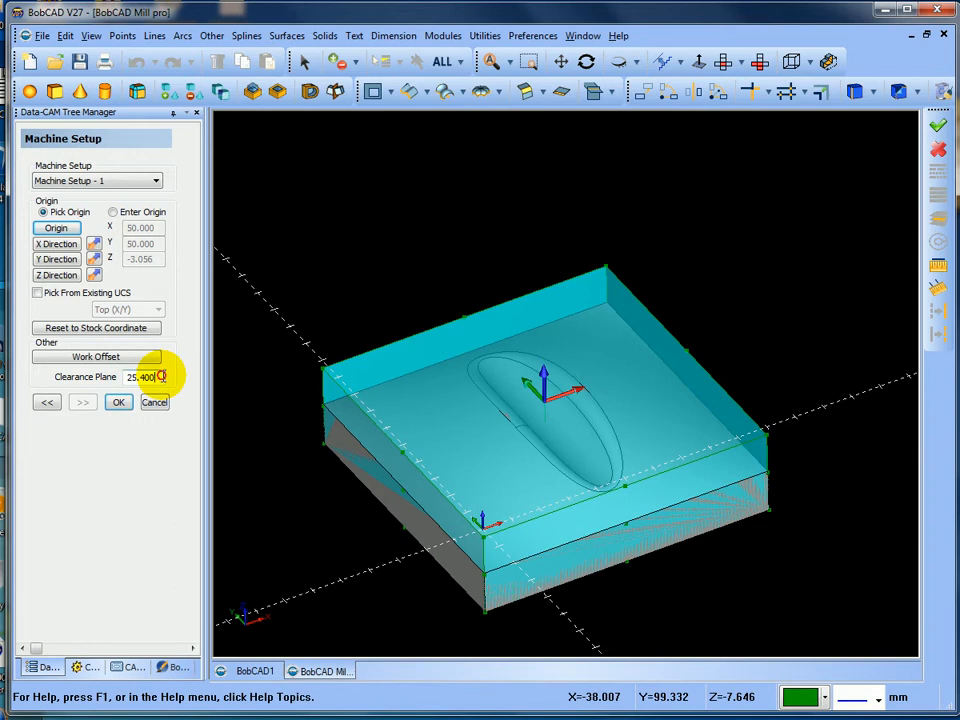
left_click_drag(160, 376, 121, 371)
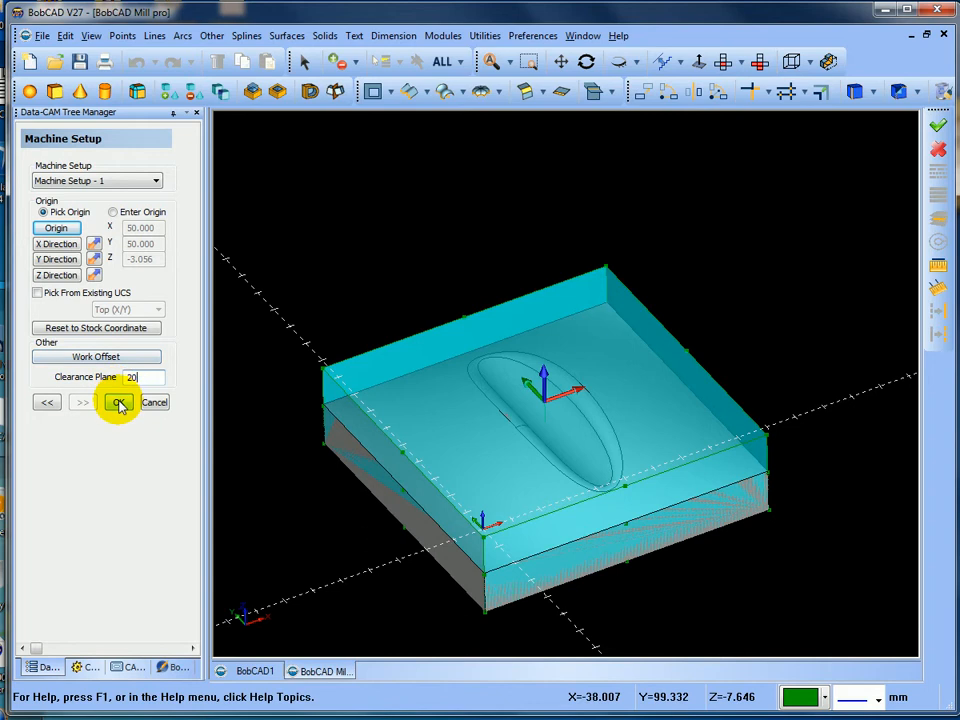
left_click(119, 402)
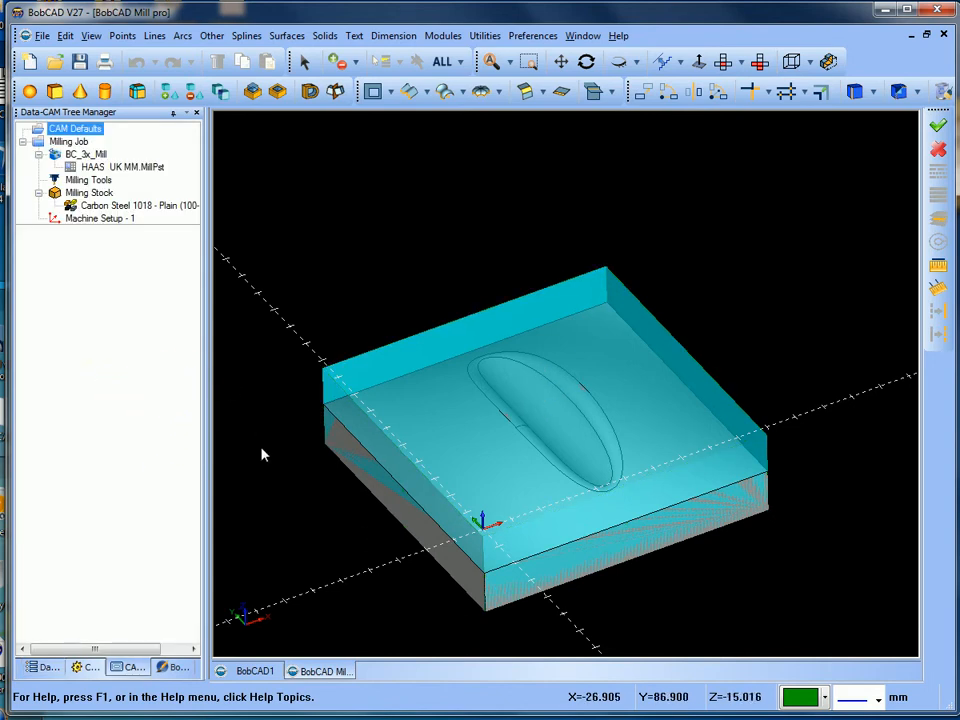
Add a Mill 3 Axis feature to Machine Setup - 1 and assign the solid part as its machining geometry.
middle_click_drag(538, 440, 527, 470)
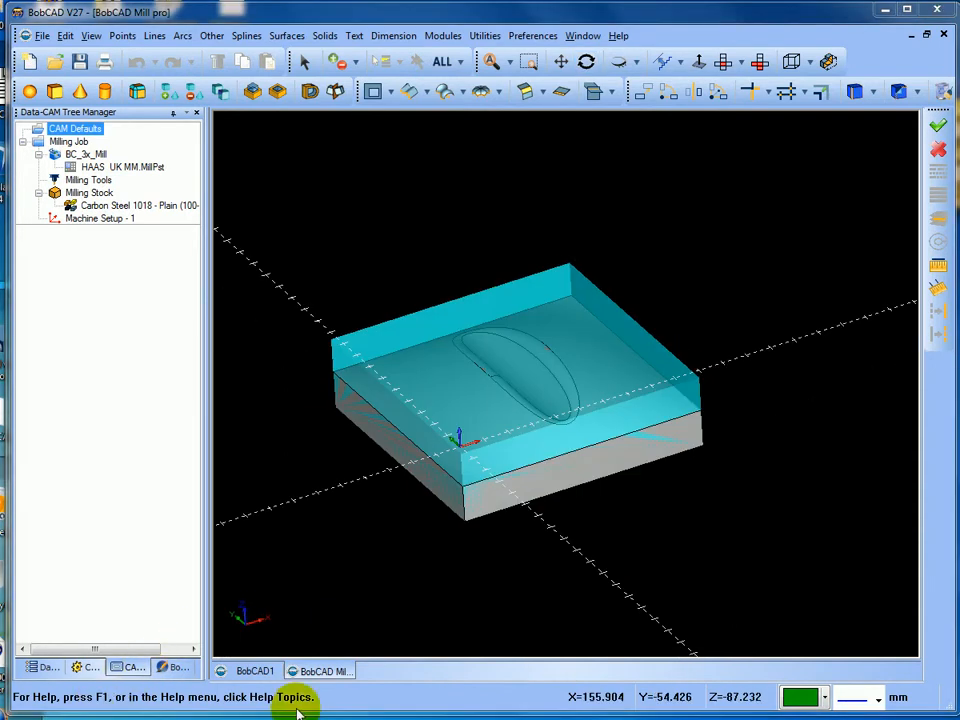
left_click(125, 204)
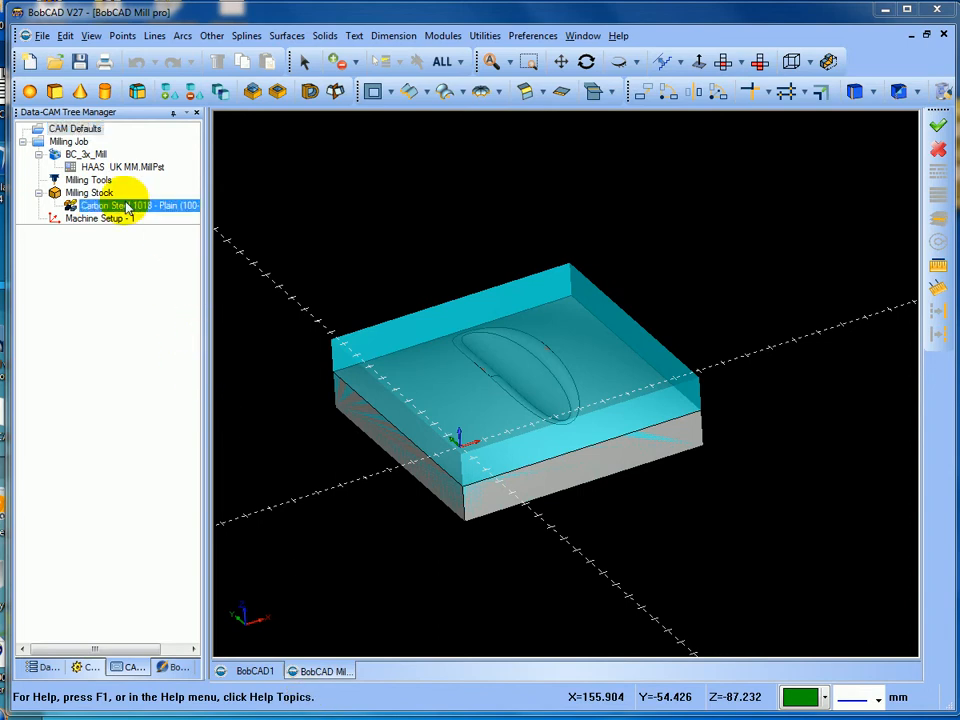
left_click(95, 220)
right_click(87, 222)
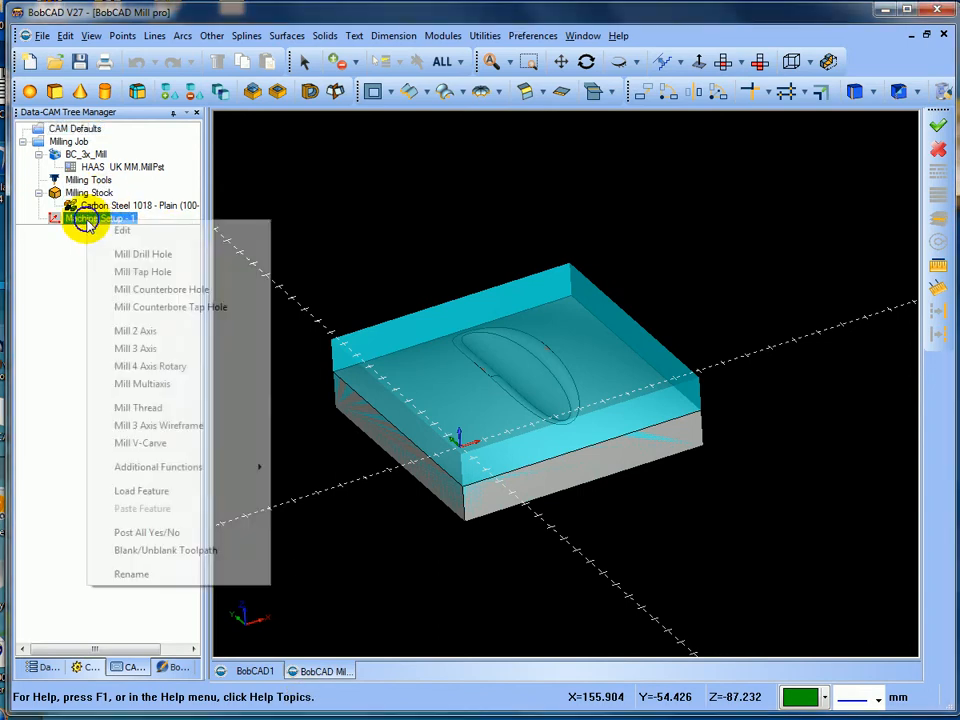
left_click(140, 350)
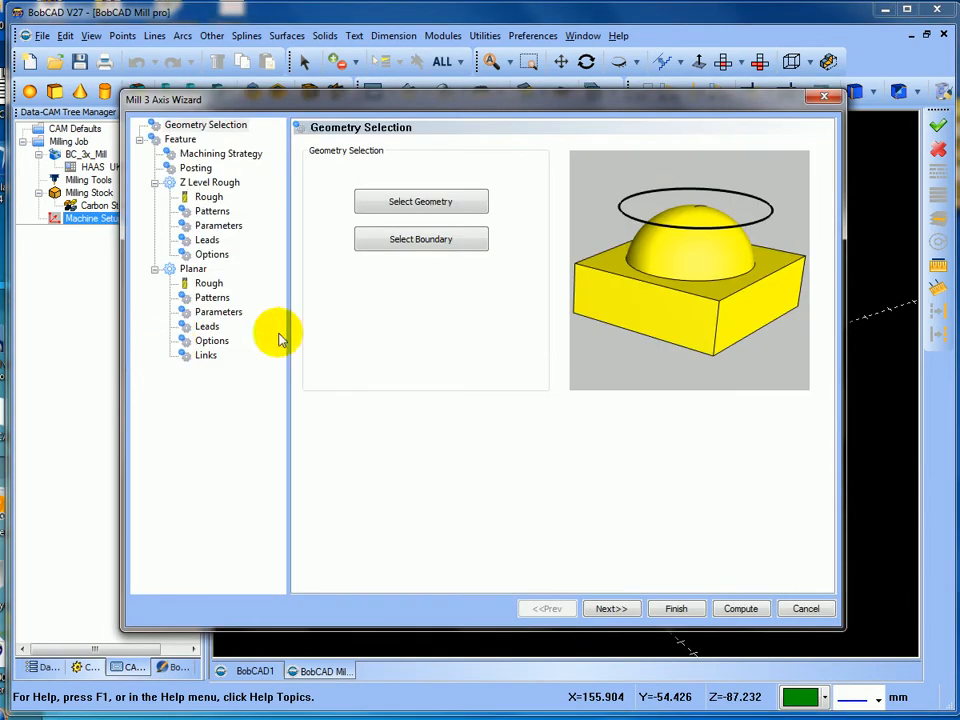
left_click(407, 205)
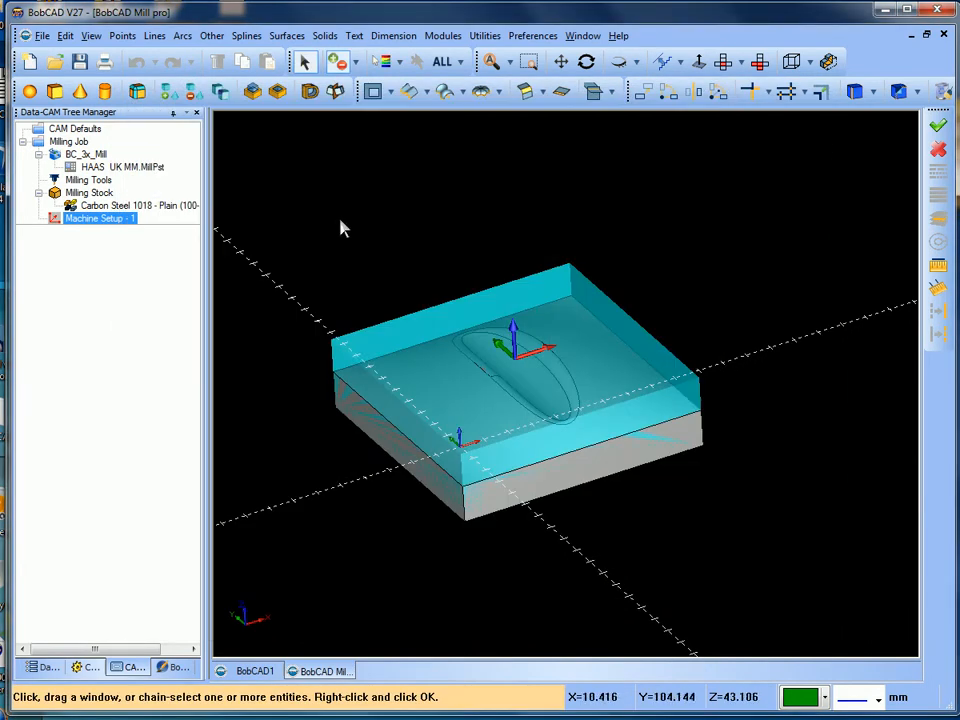
left_click(564, 444)
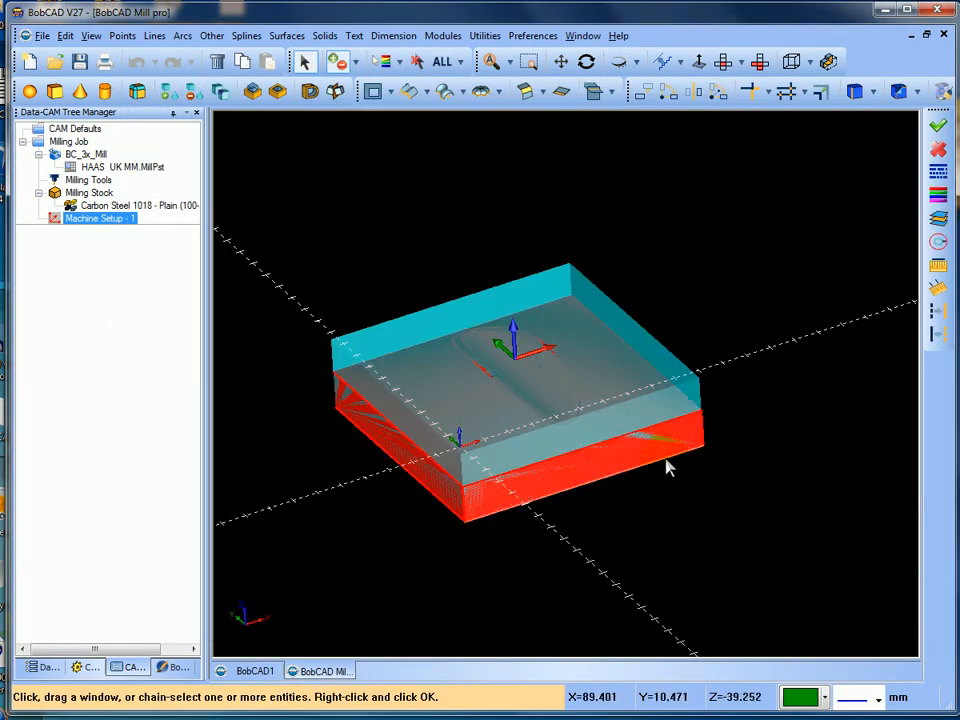
right_click(776, 468)
left_click(810, 476)
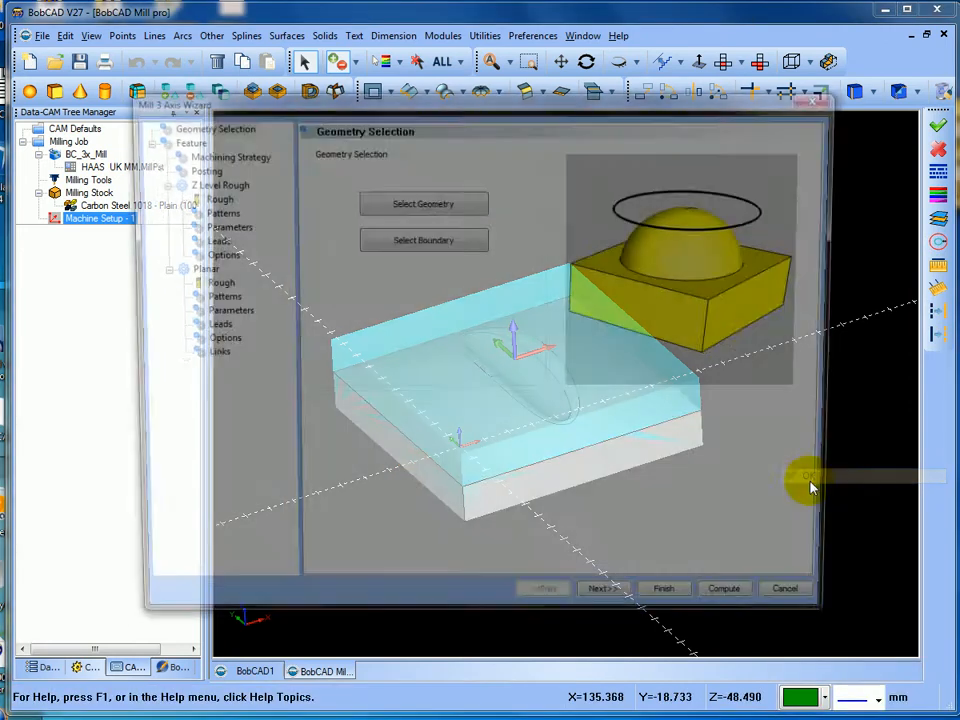
left_click(619, 608)
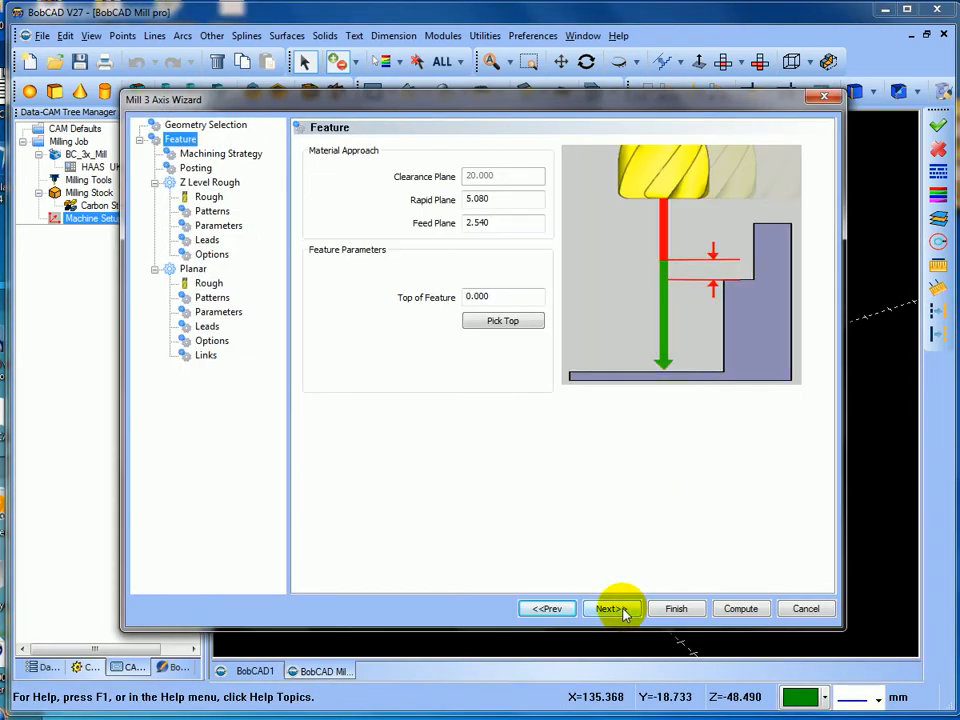
Set the feature's rapid plane to 10 mm and feed plane to 5 mm, and replace its top of feature value.
left_click(502, 196)
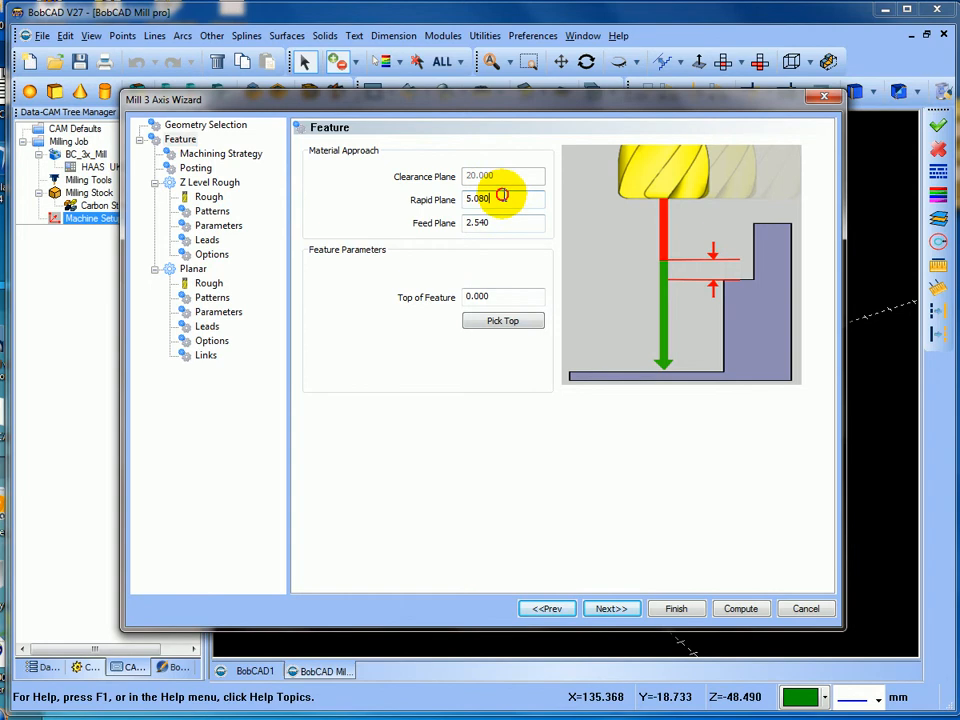
left_click_drag(502, 196, 405, 204)
type("1")
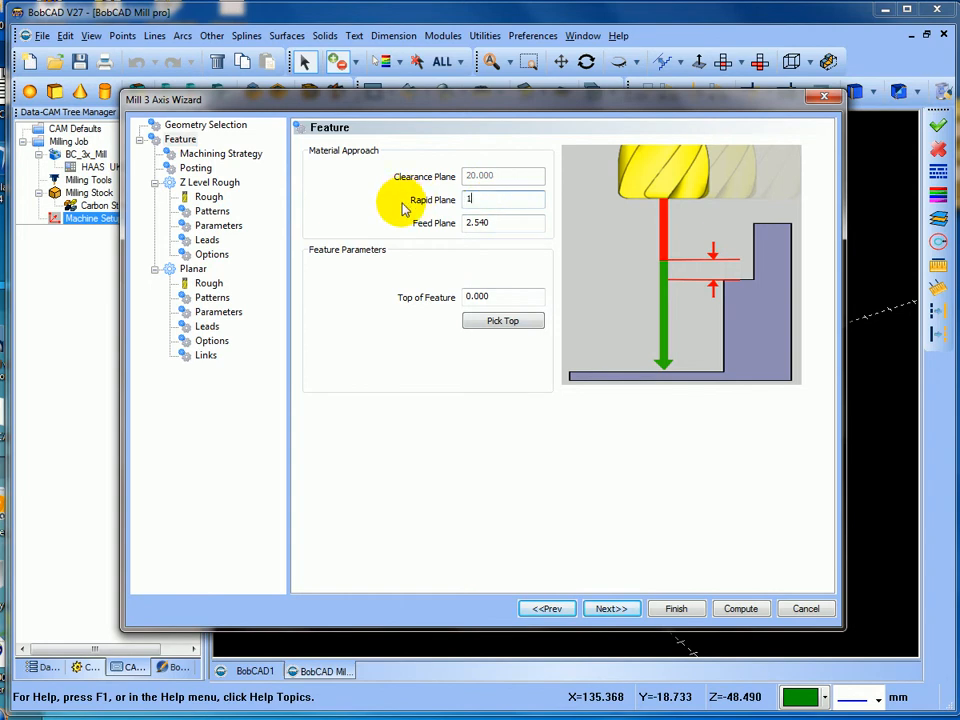
type("0")
left_click_drag(502, 225, 432, 235)
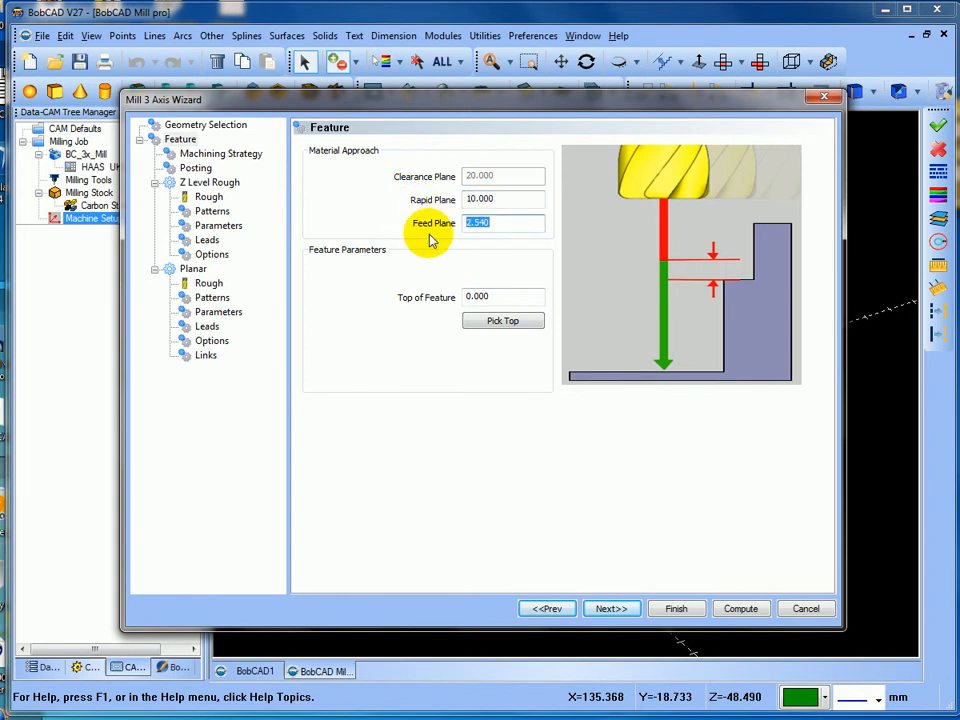
type("5")
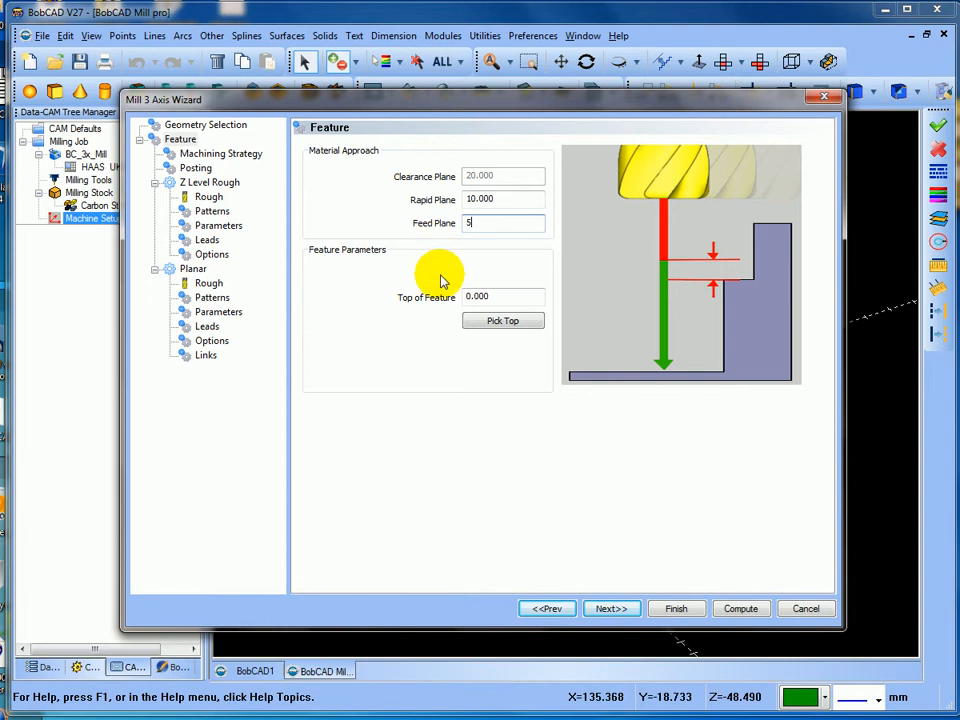
left_click_drag(490, 296, 421, 305)
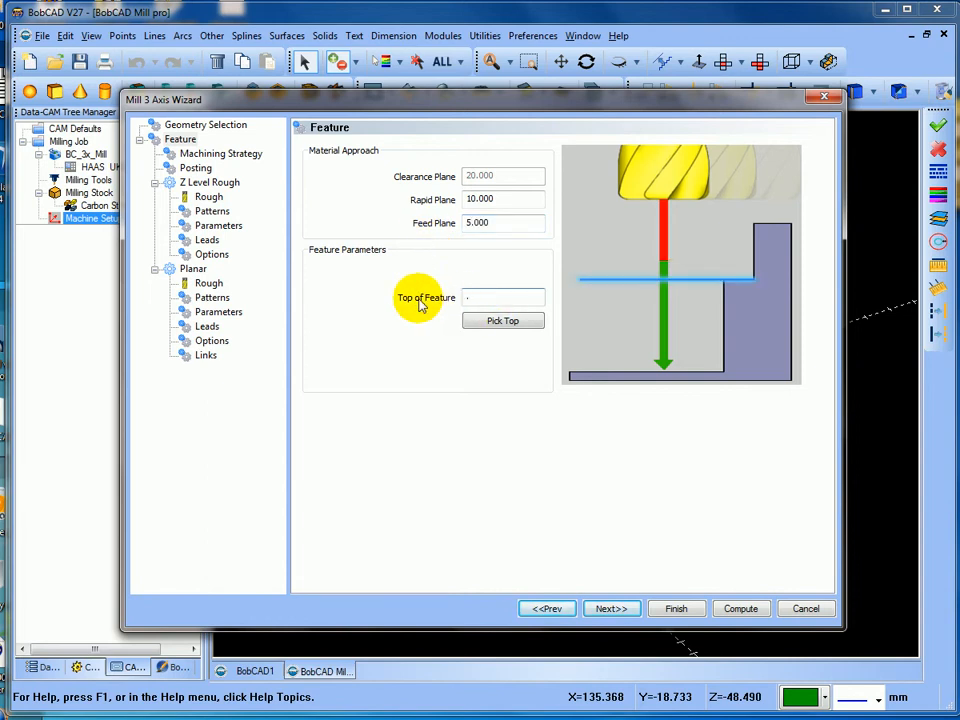
left_click(611, 609)
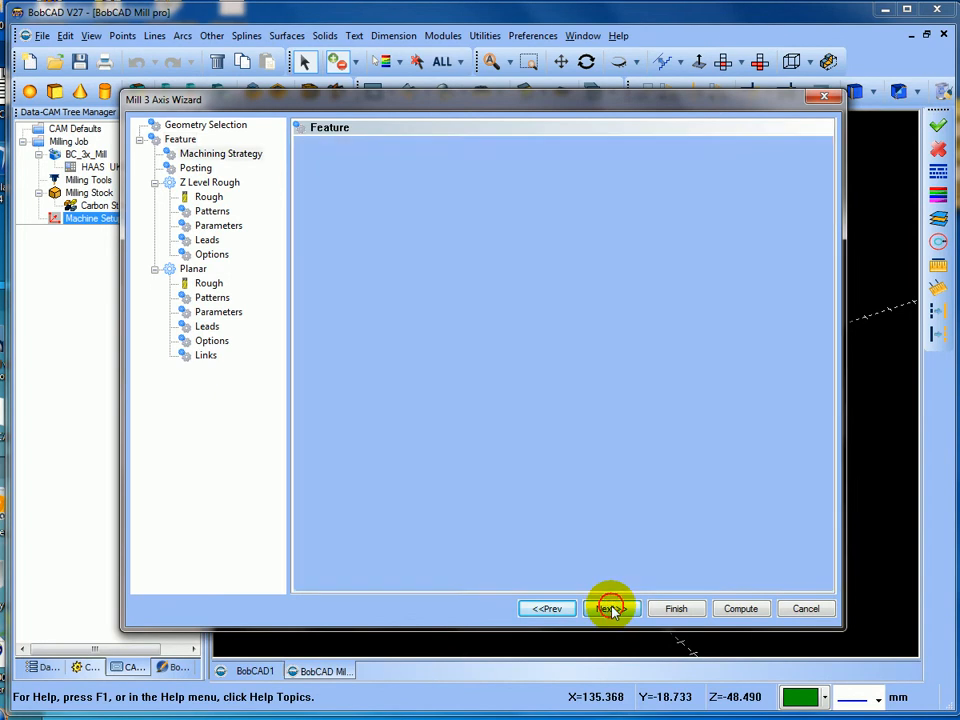
Choose Advanced Rough as the machining strategy and enable Arc Fit in the posting parameters.
left_click(448, 255)
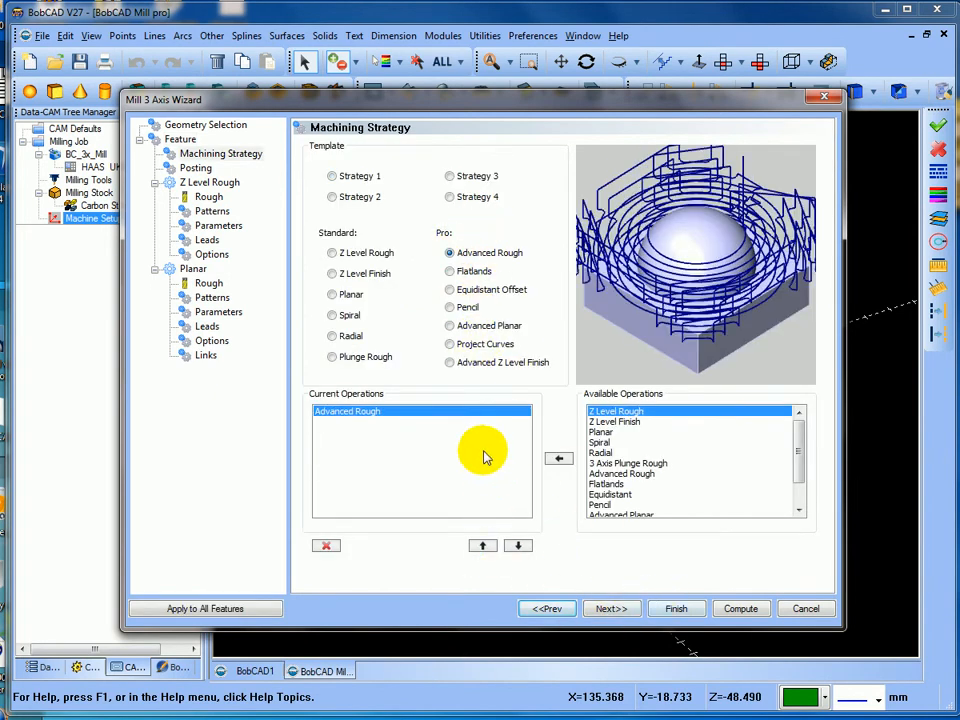
left_click(612, 609)
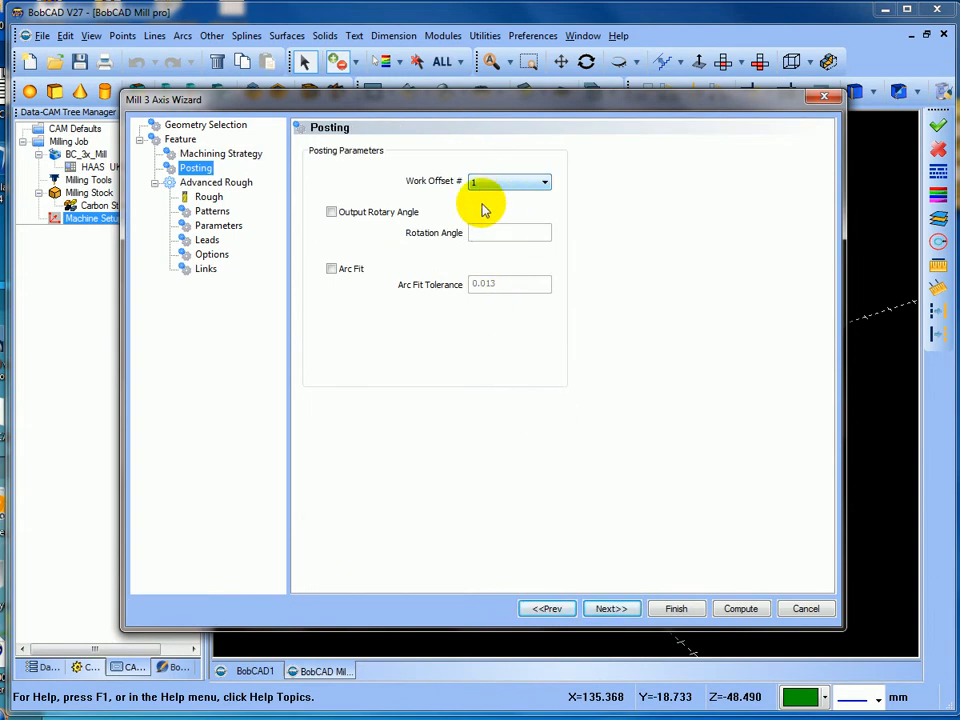
left_click(331, 269)
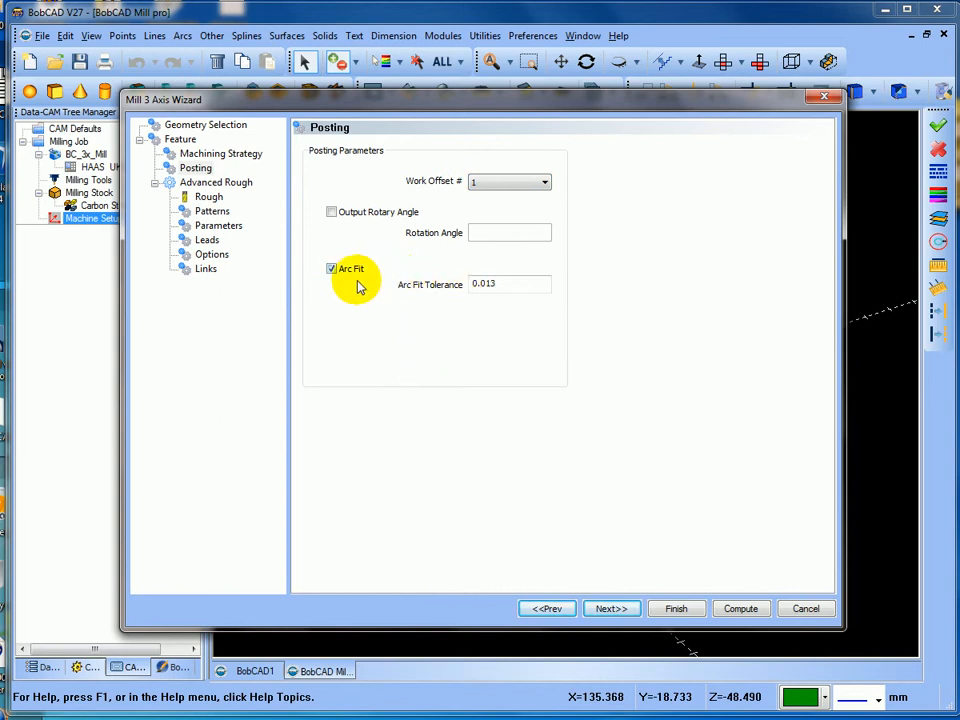
left_click(611, 609)
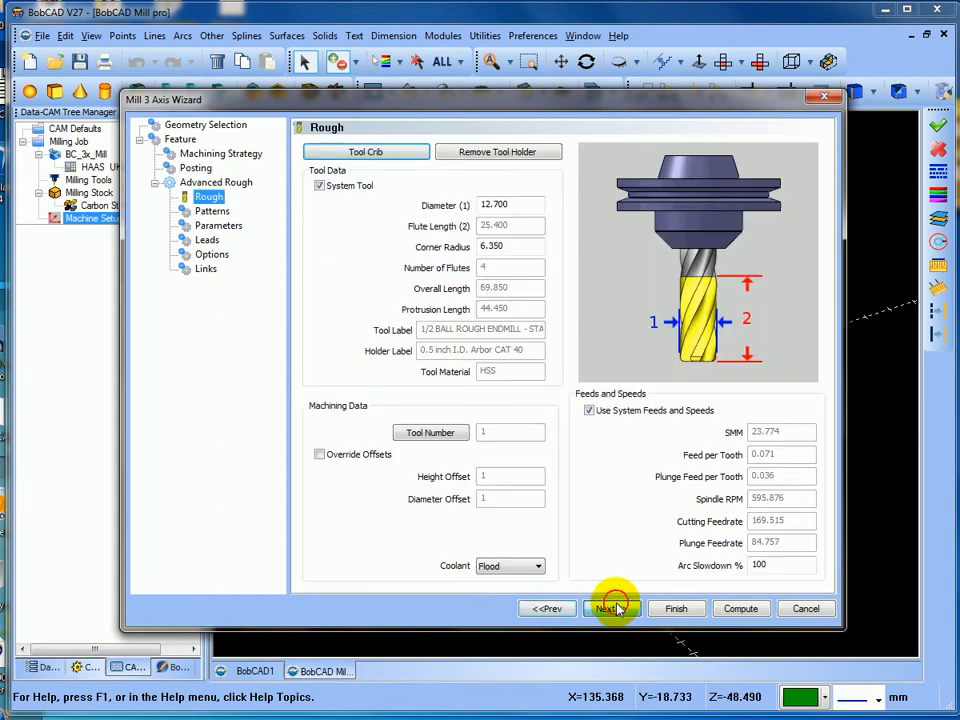
Define the roughing tool with a 10 mm diameter and a 1 mm corner radius.
left_click_drag(546, 204, 455, 204)
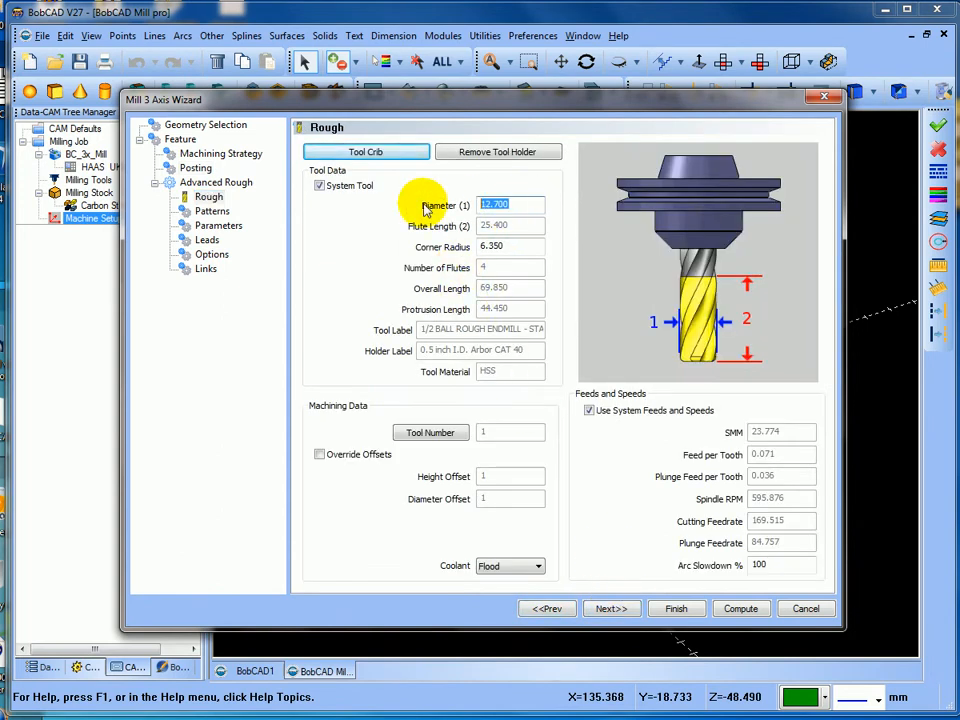
key("Tab")
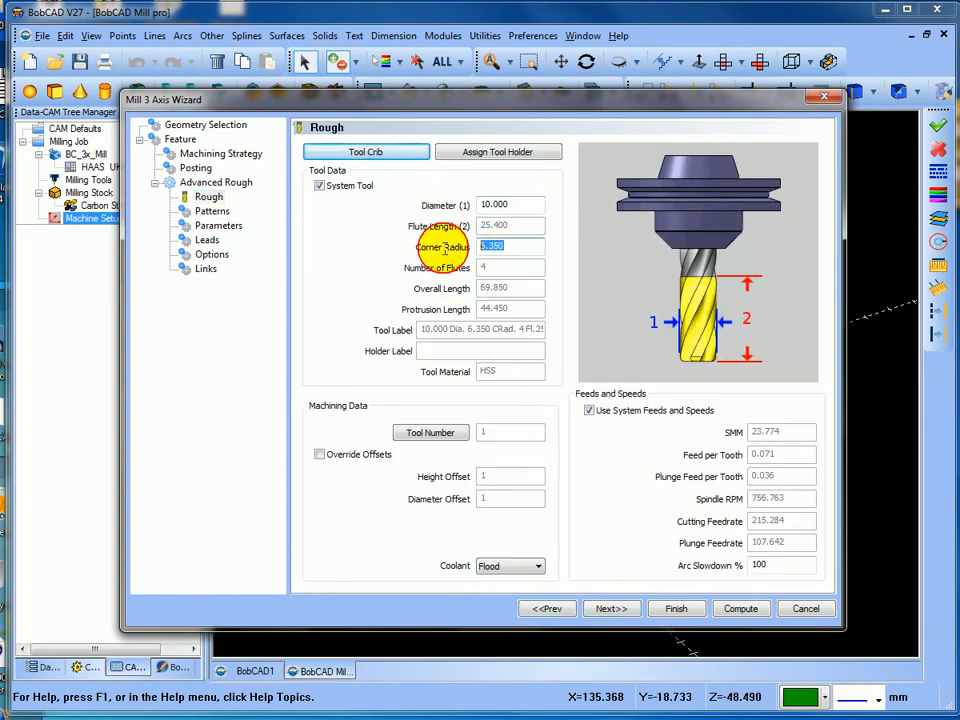
type("1")
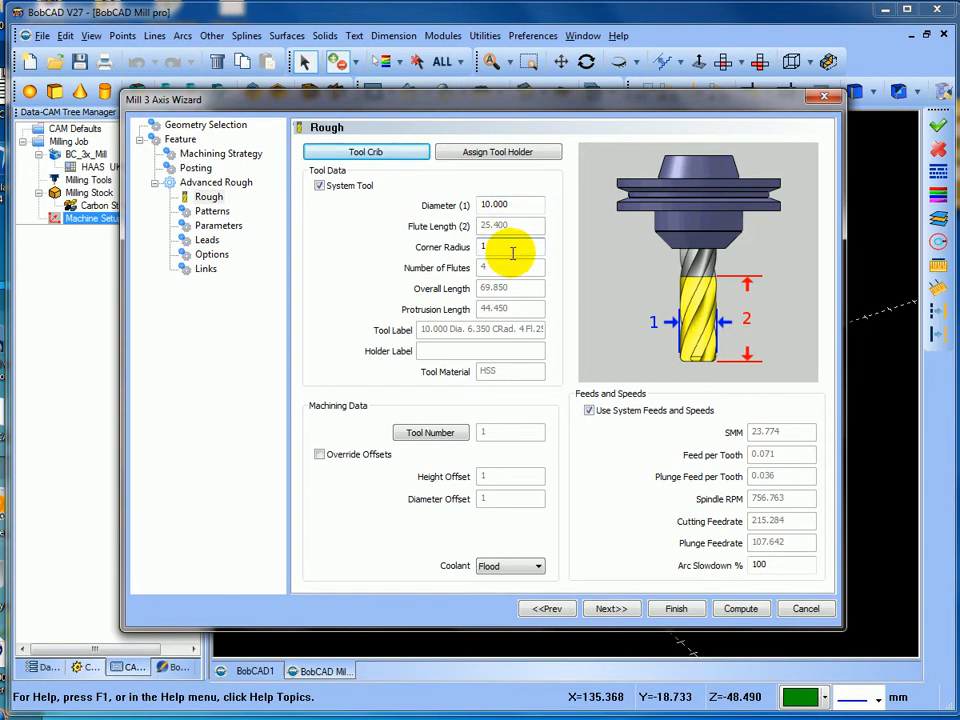
left_click(609, 608)
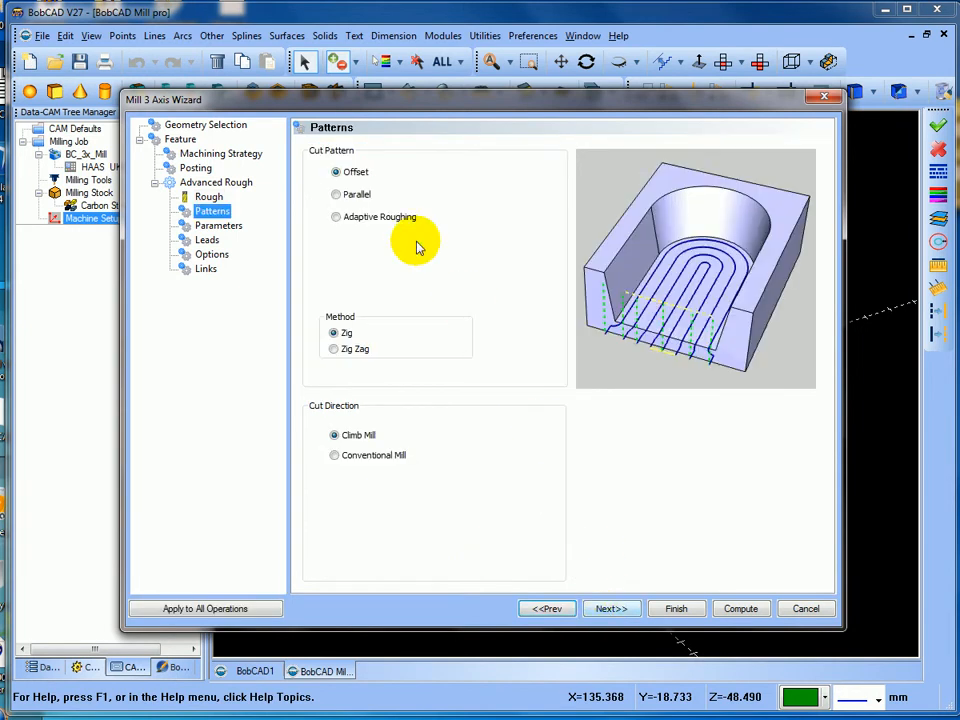
Use the Adaptive Roughing pattern with 10 mm depth of cut, 1.5 mm stepover, 10 intermediate steps and 0.5 mm XYZ allowance.
left_click(336, 217)
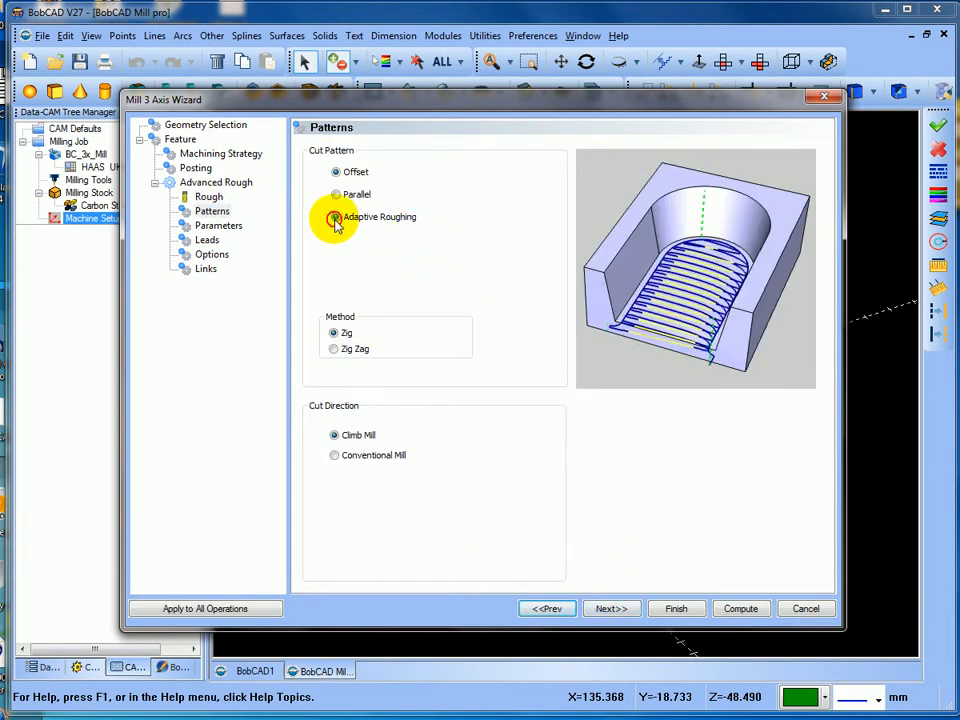
left_click(611, 610)
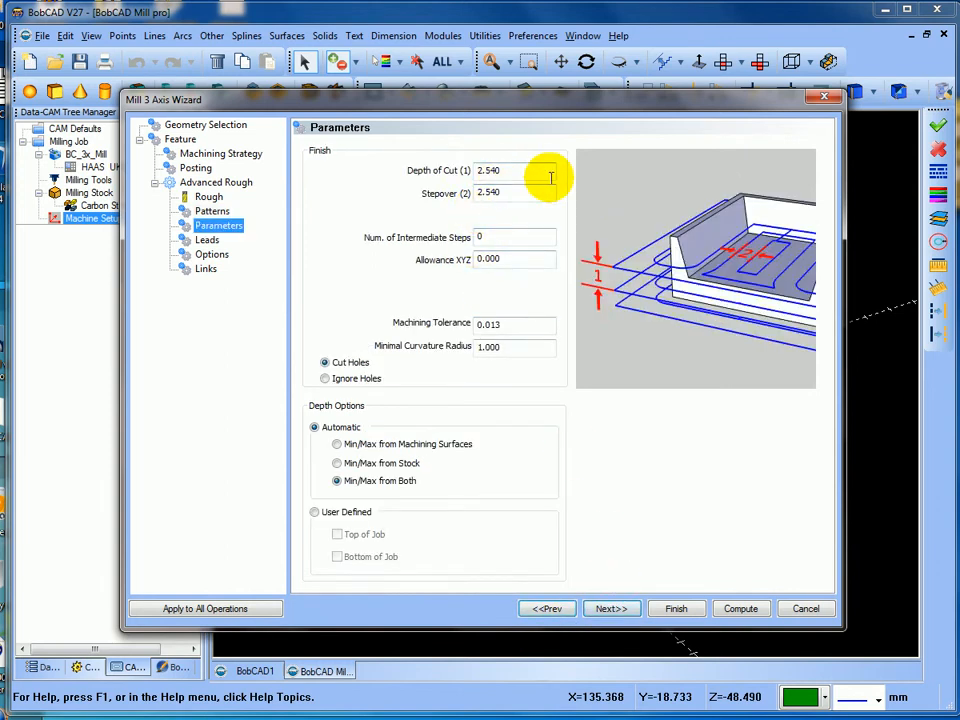
left_click_drag(547, 175, 432, 177)
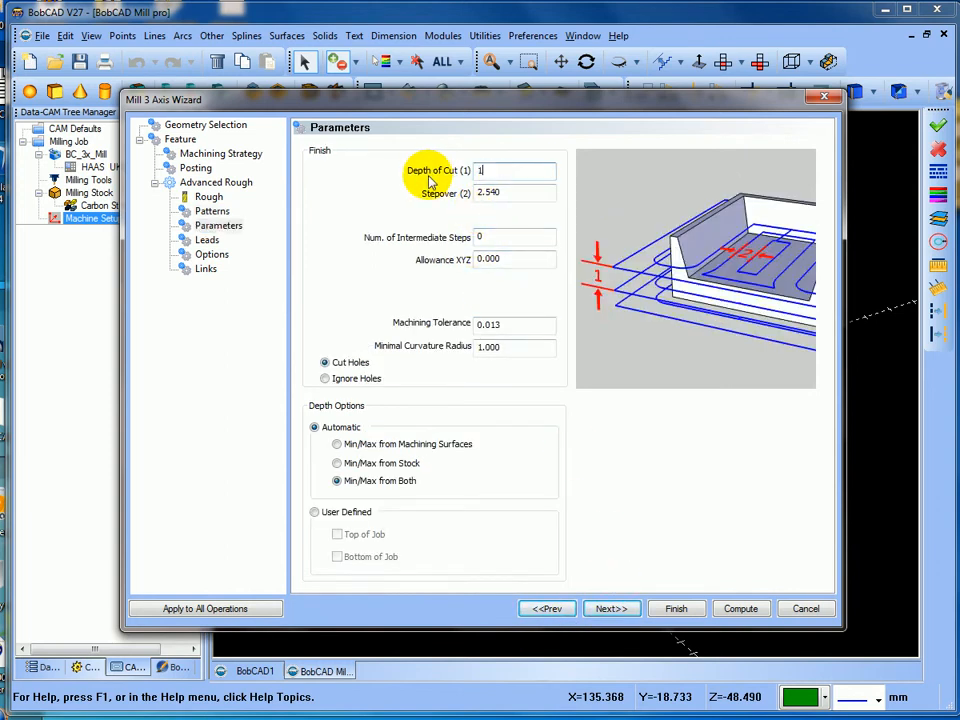
type("10")
key("Tab")
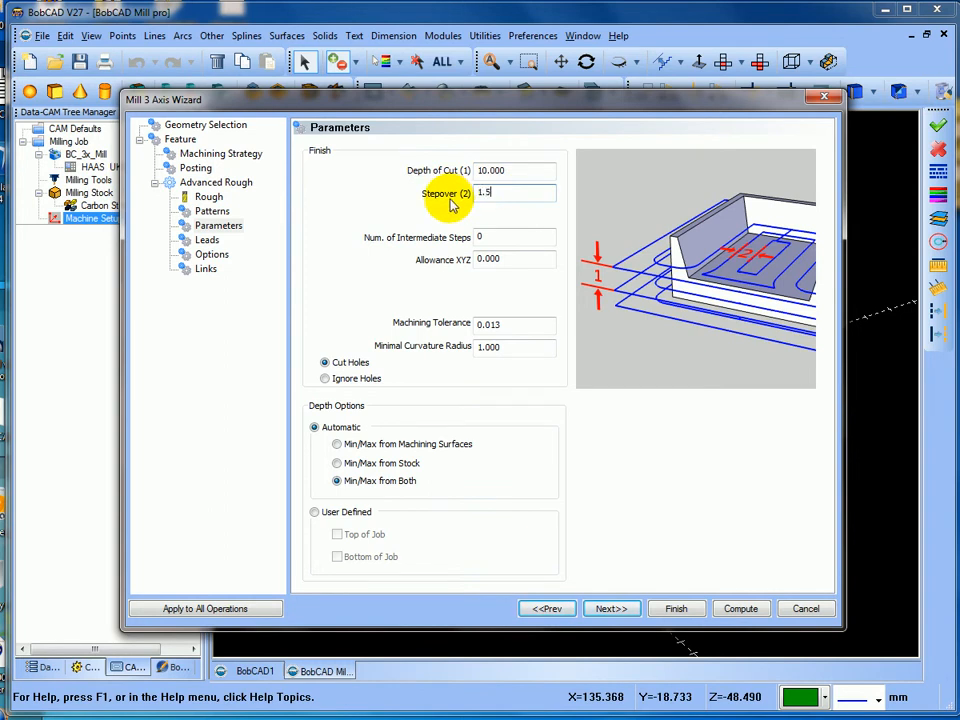
key("Tab")
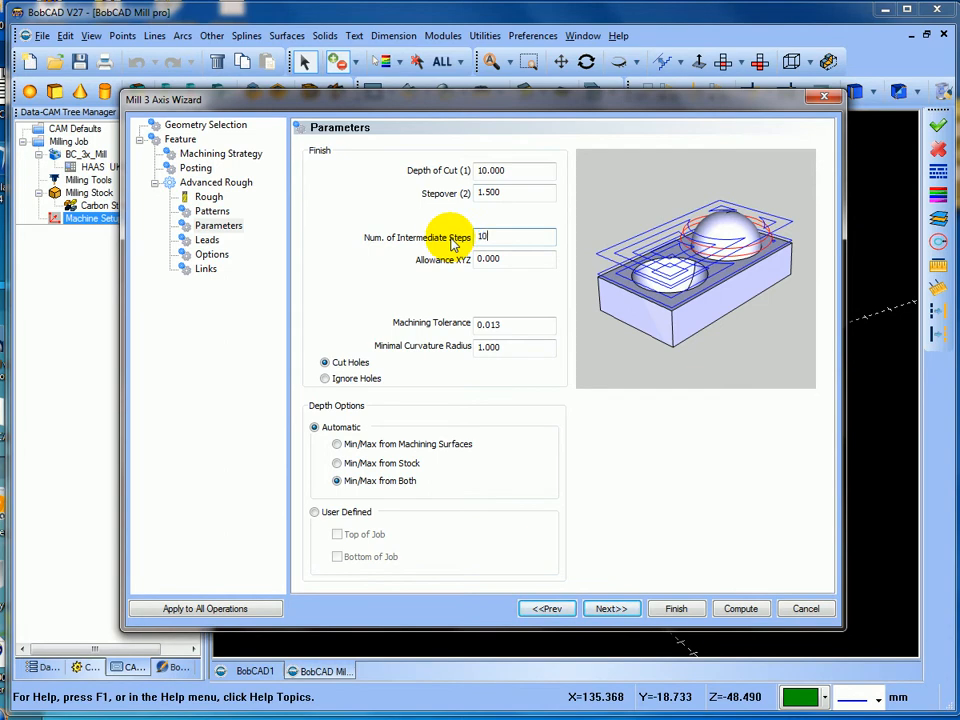
key("Tab")
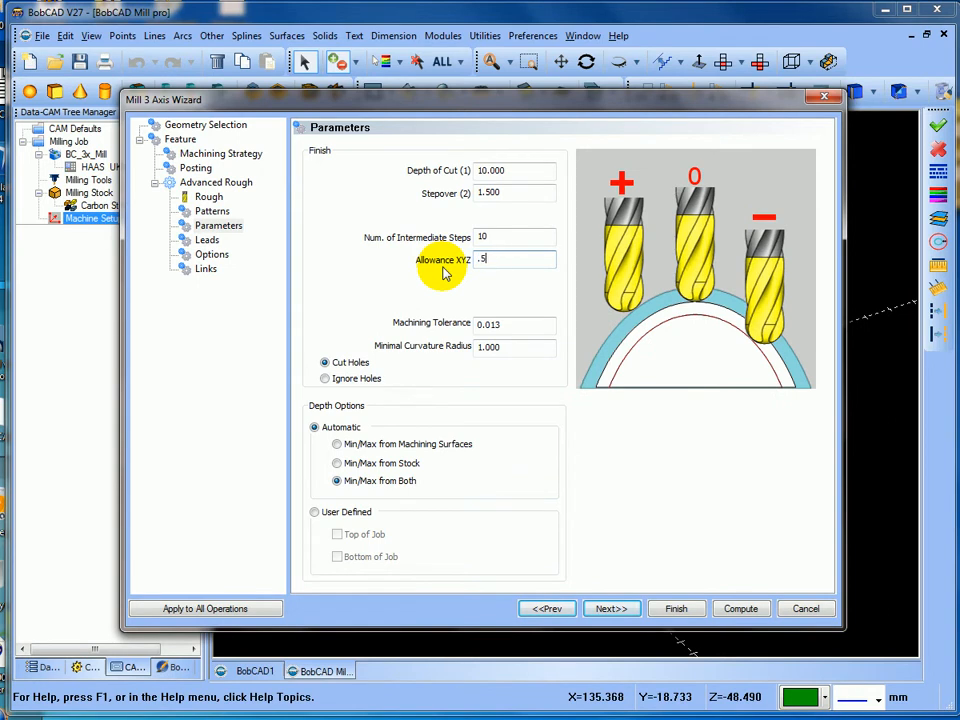
left_click(609, 608)
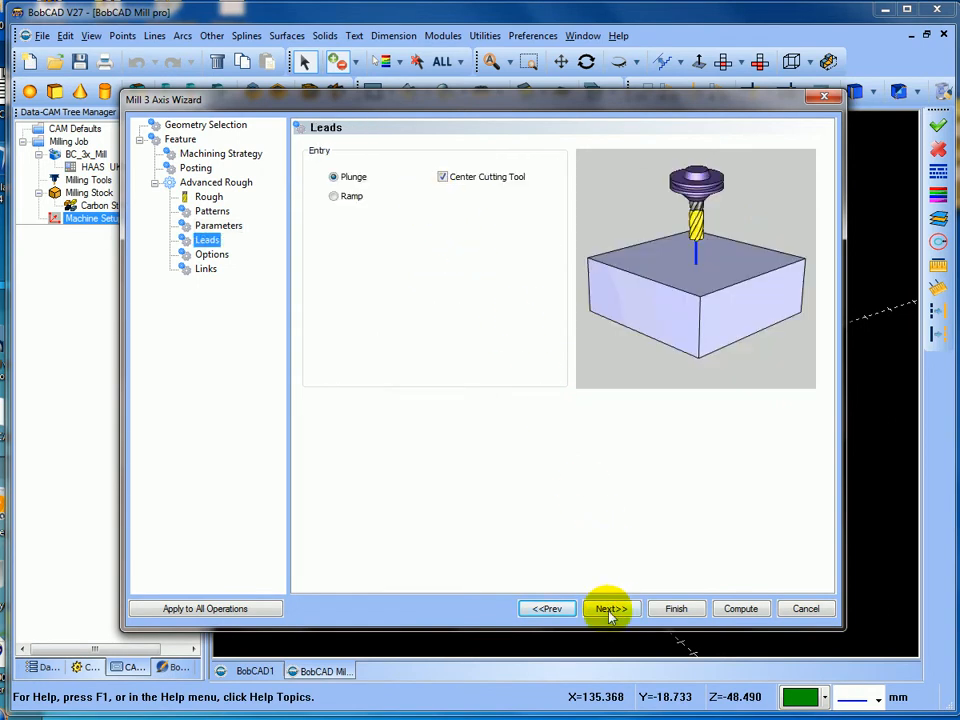
Keep the default leads, options and links, and compute the Advanced Rough toolpath.
left_click(609, 610)
left_click(606, 606)
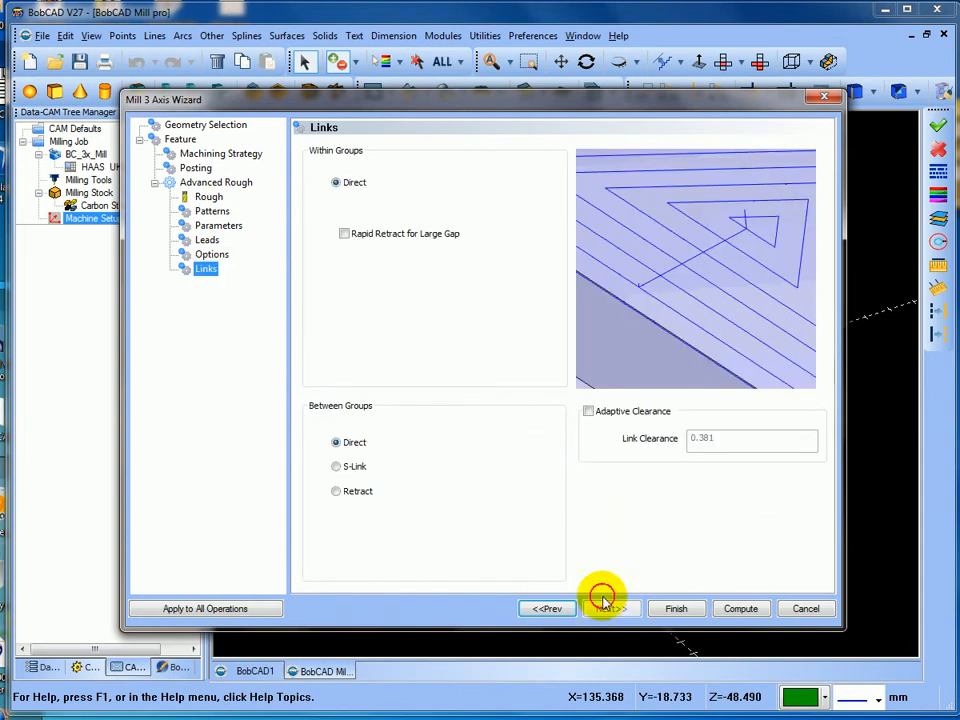
left_click(741, 609)
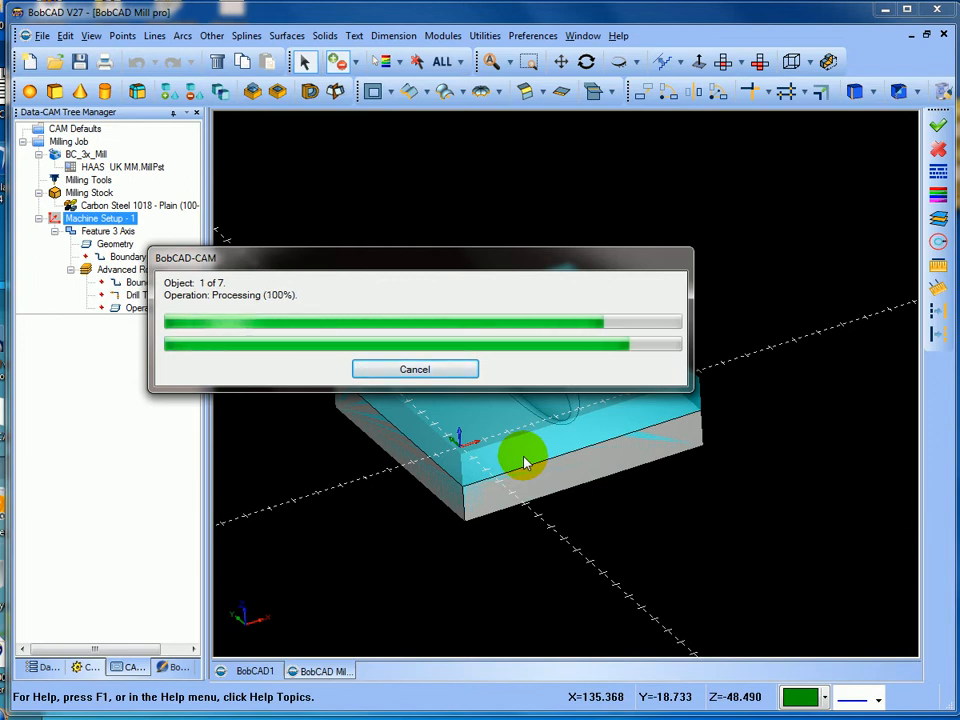
middle_click_drag(508, 386, 530, 427)
scroll(507, 385, "down", 2)
scroll(506, 399, "up", 6)
scroll(529, 417, "down", 2)
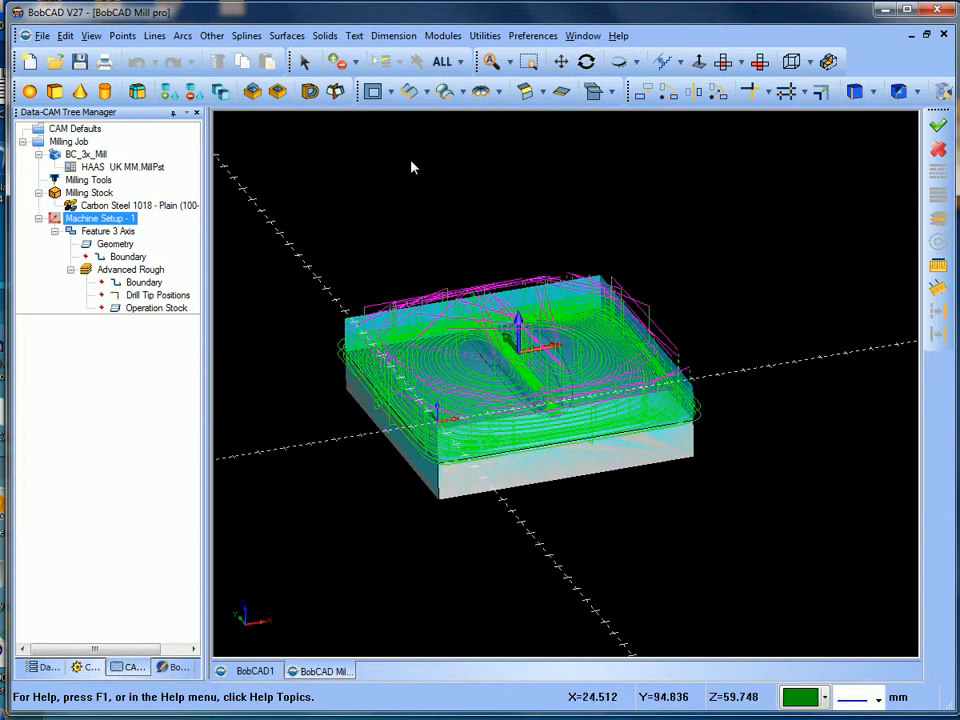
Simulate the Advanced Rough operation with the toolpath lines hidden, raising the playback speed, and inspect the machined stock.
left_click(442, 36)
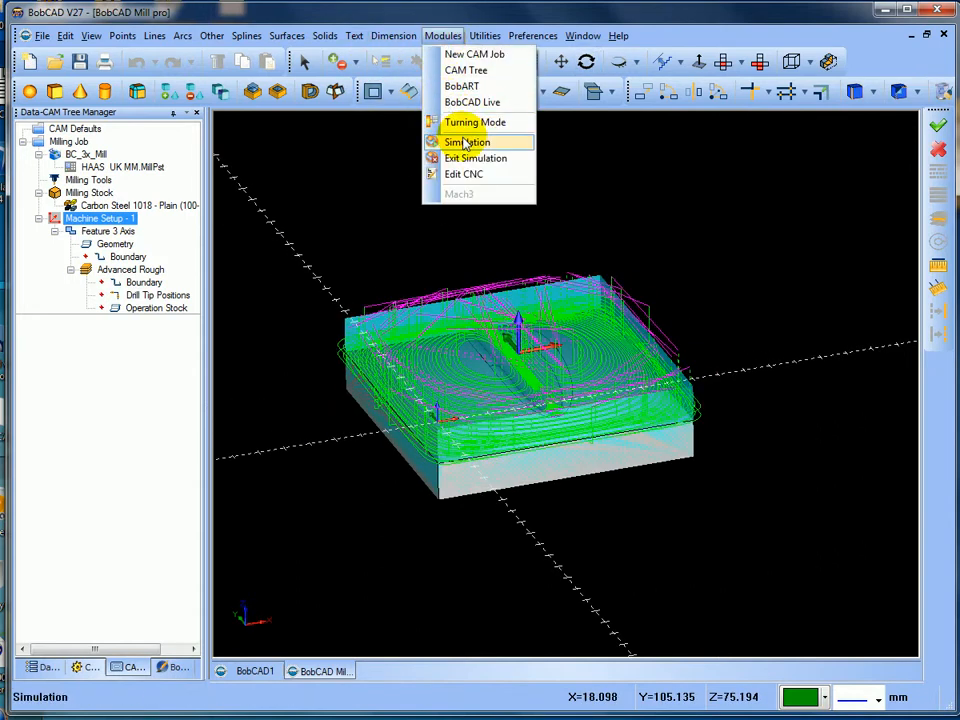
left_click(464, 144)
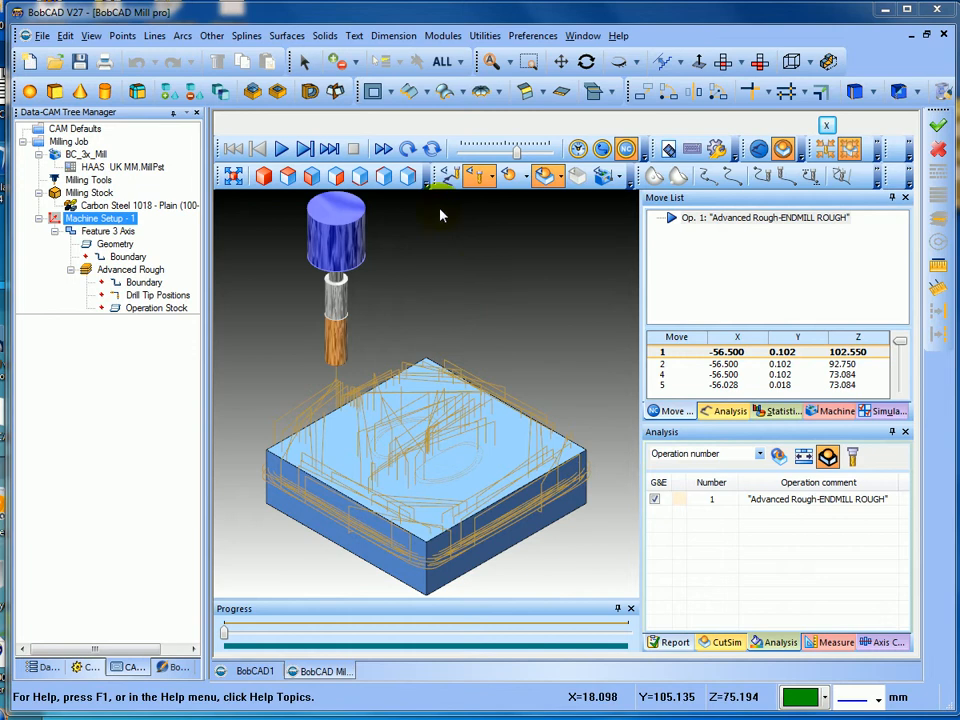
left_click(449, 176)
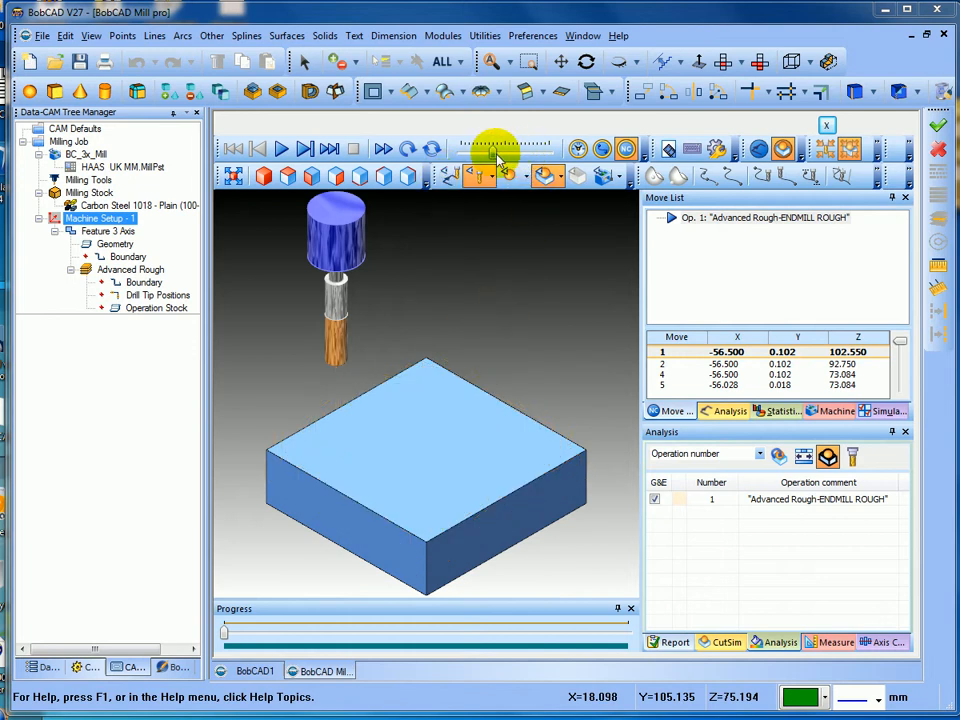
left_click(281, 148)
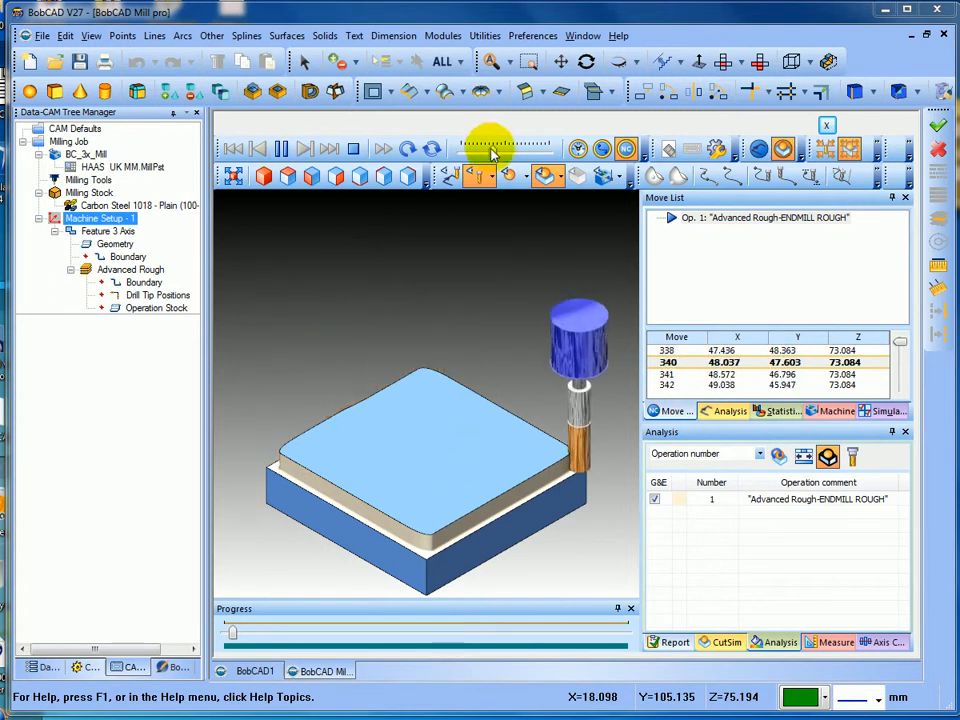
left_click_drag(491, 152, 527, 153)
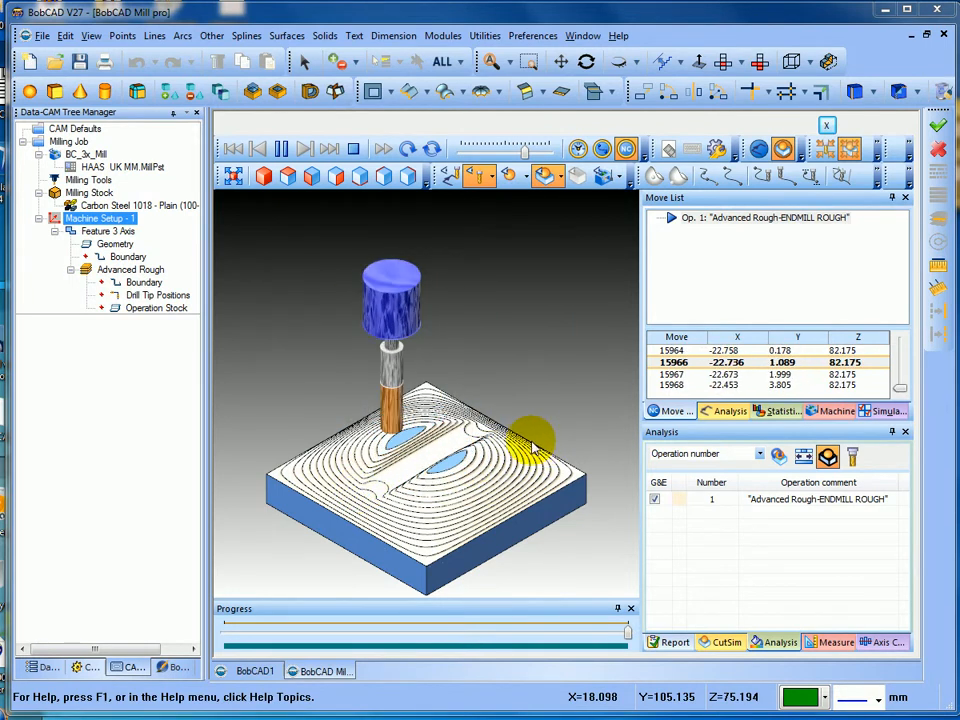
mouse_move(429, 476)
left_mouse_down()
mouse_move(447, 437)
mouse_move(433, 477)
left_mouse_up()
scroll(440, 490, "up", 2)
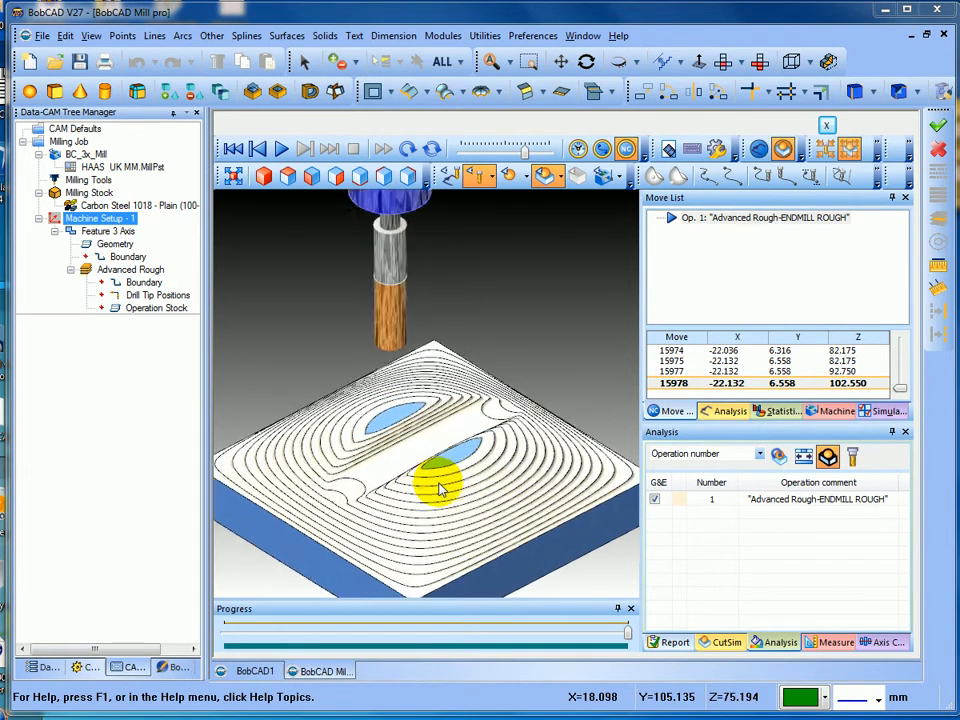
scroll(440, 490, "down", 2)
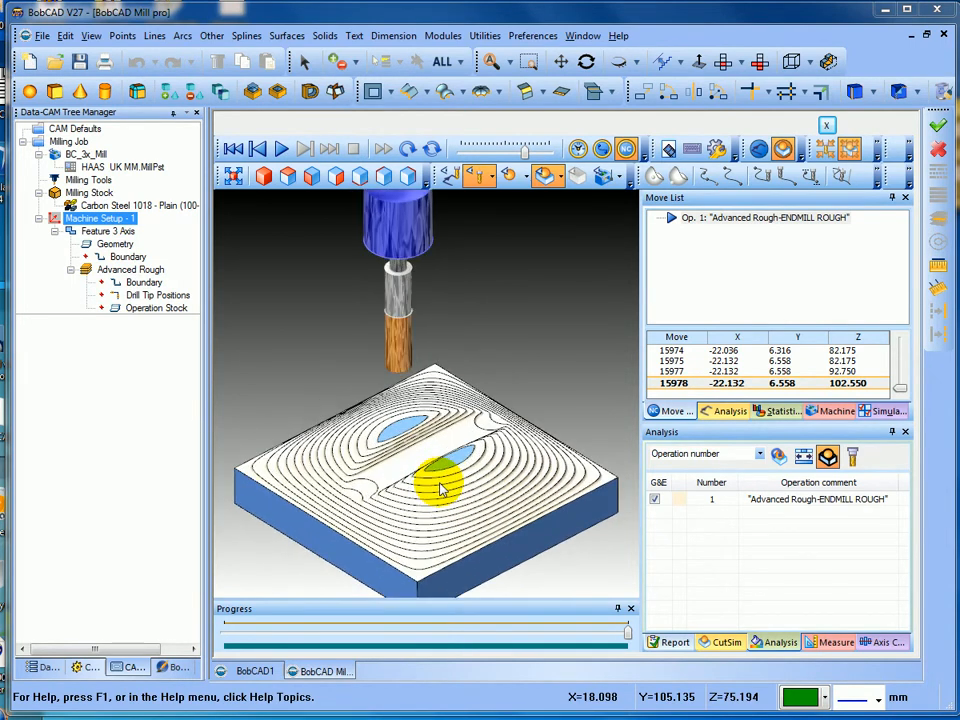
Run a Deviation analysis on the simulated stock, inspect the colour-mapped part, and exit the simulation.
left_click(760, 456)
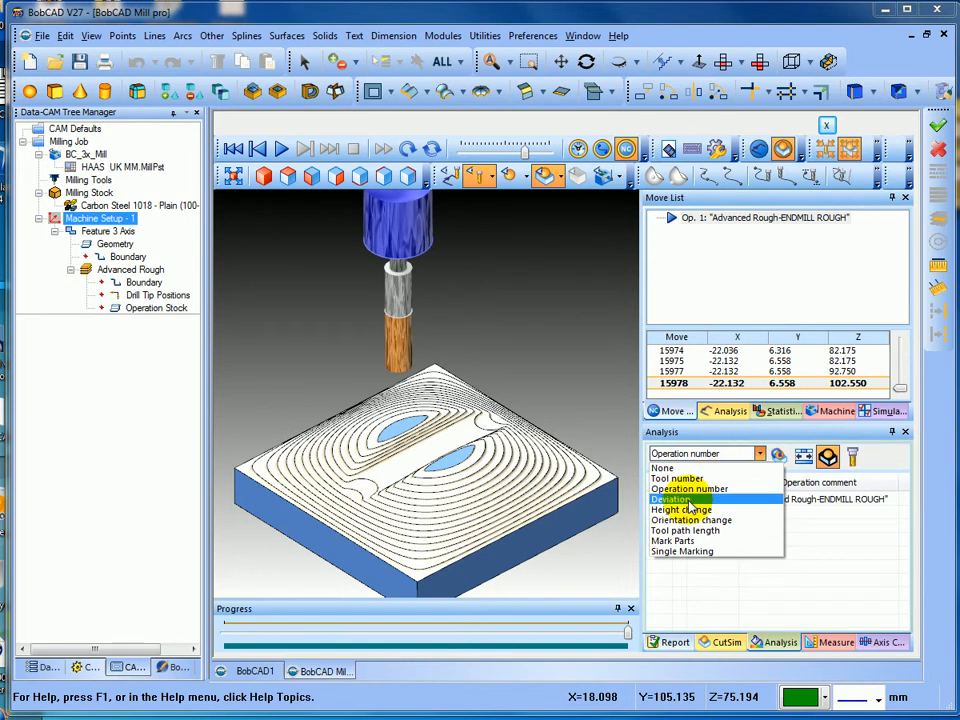
left_click(700, 502)
left_click(778, 462)
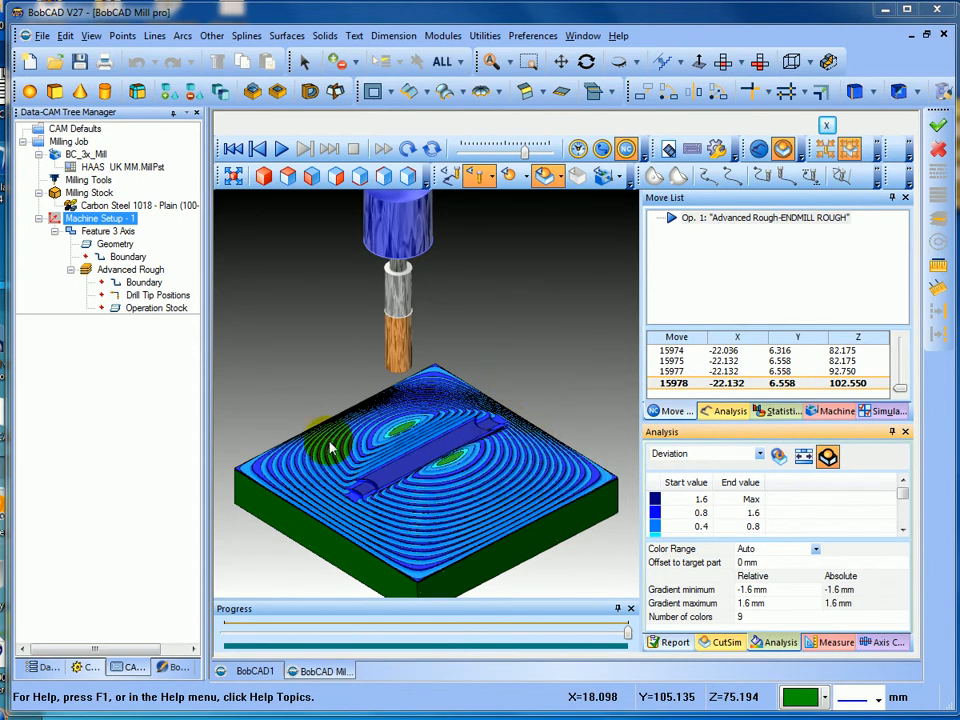
middle_click_drag(538, 387, 388, 355)
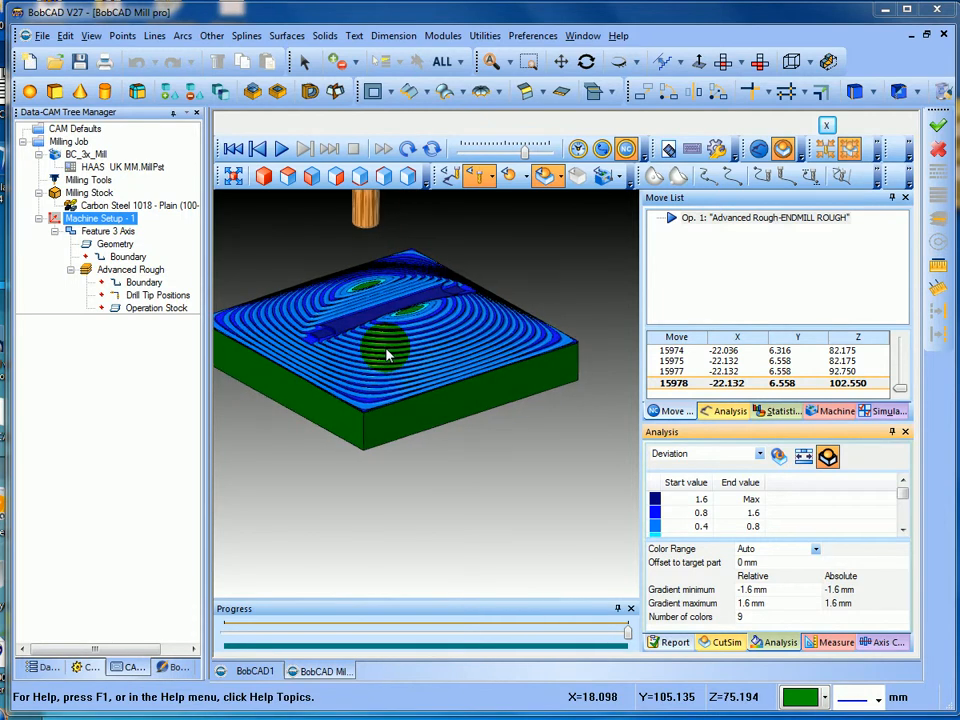
left_click(238, 178)
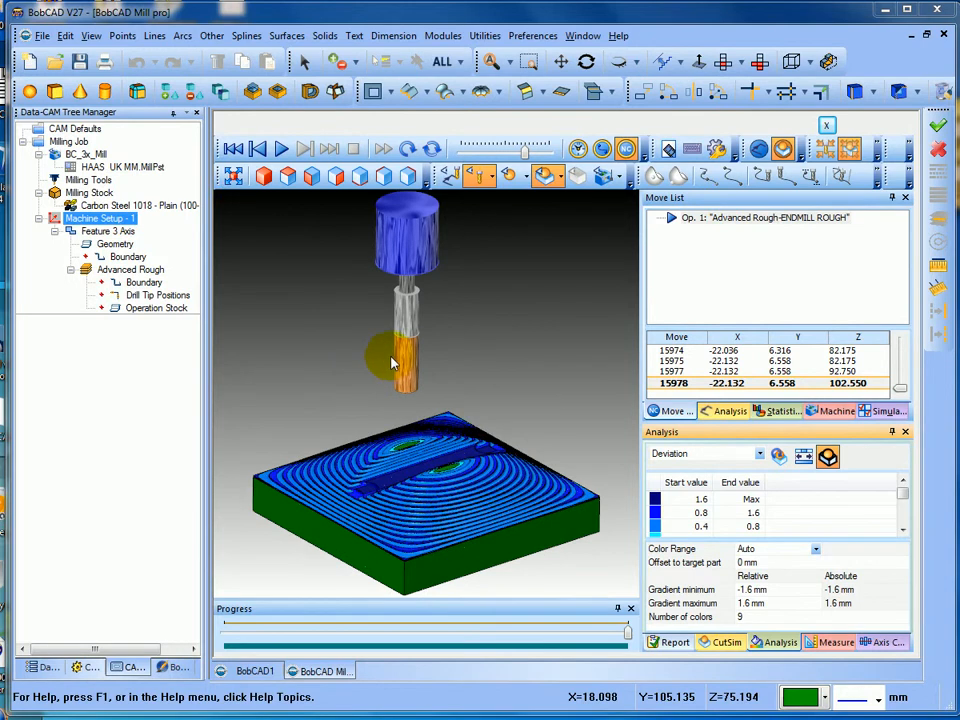
left_click(826, 126)
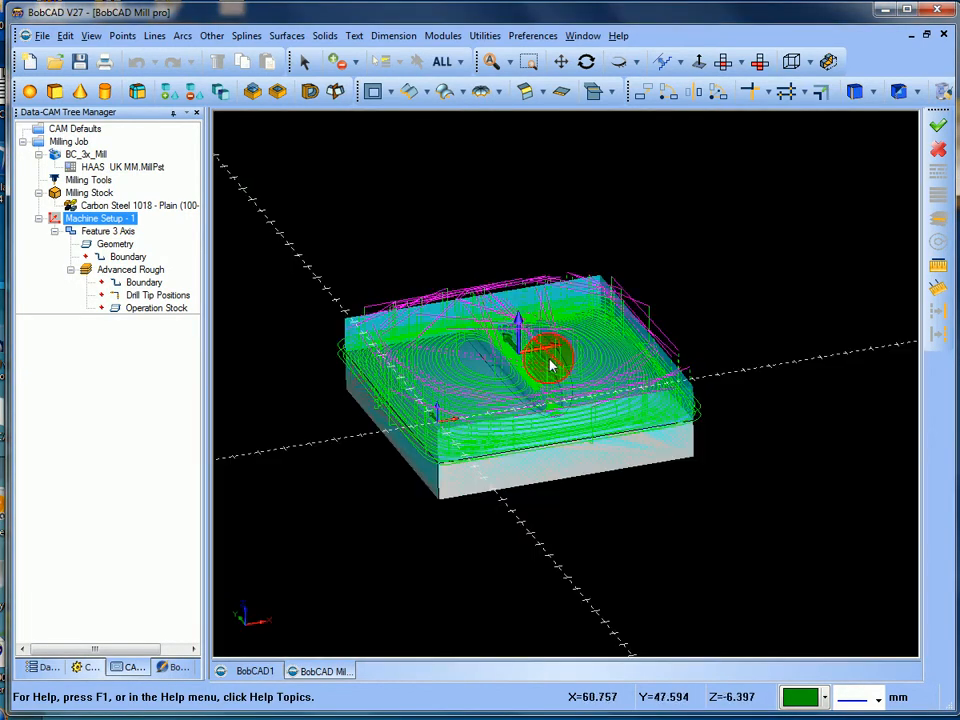
Blank the milling stock and the Feature 3 Axis toolpath so that only the solid part is displayed.
mouse_move(566, 361)
middle_mouse_down()
mouse_move(568, 430)
mouse_move(574, 370)
middle_mouse_up()
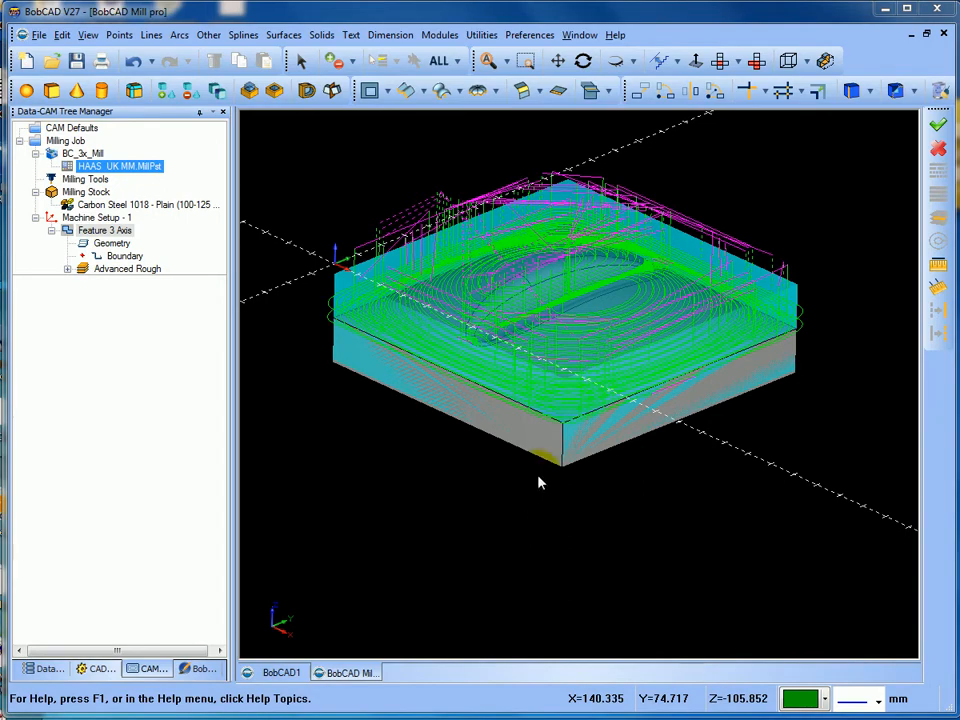
middle_click_drag(547, 350, 566, 373)
scroll(550, 361, "up", 2)
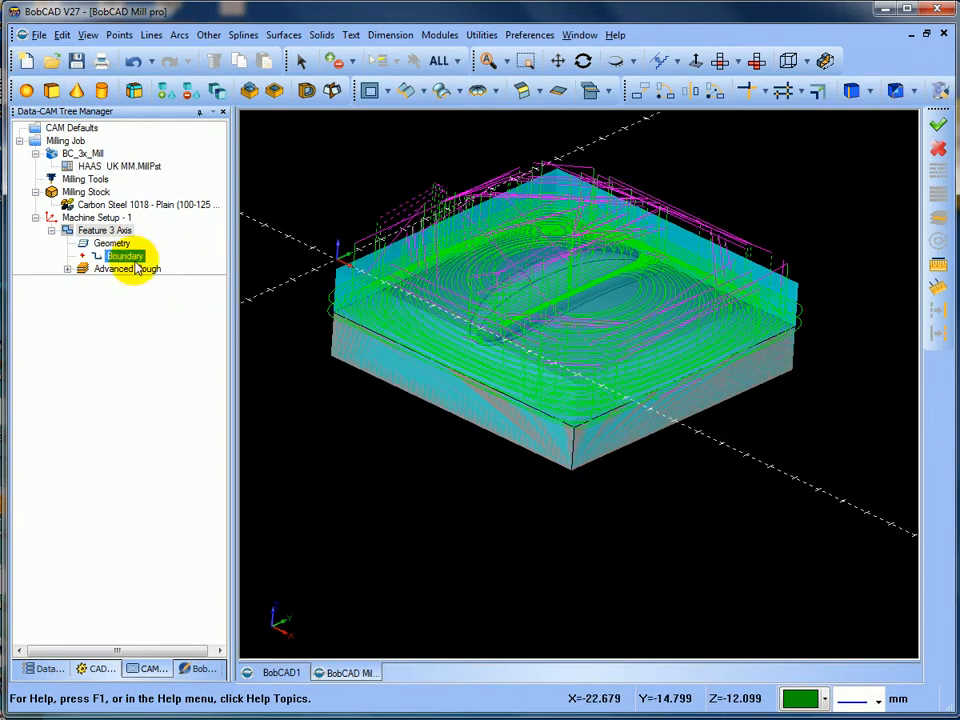
right_click(90, 192)
left_click(127, 257)
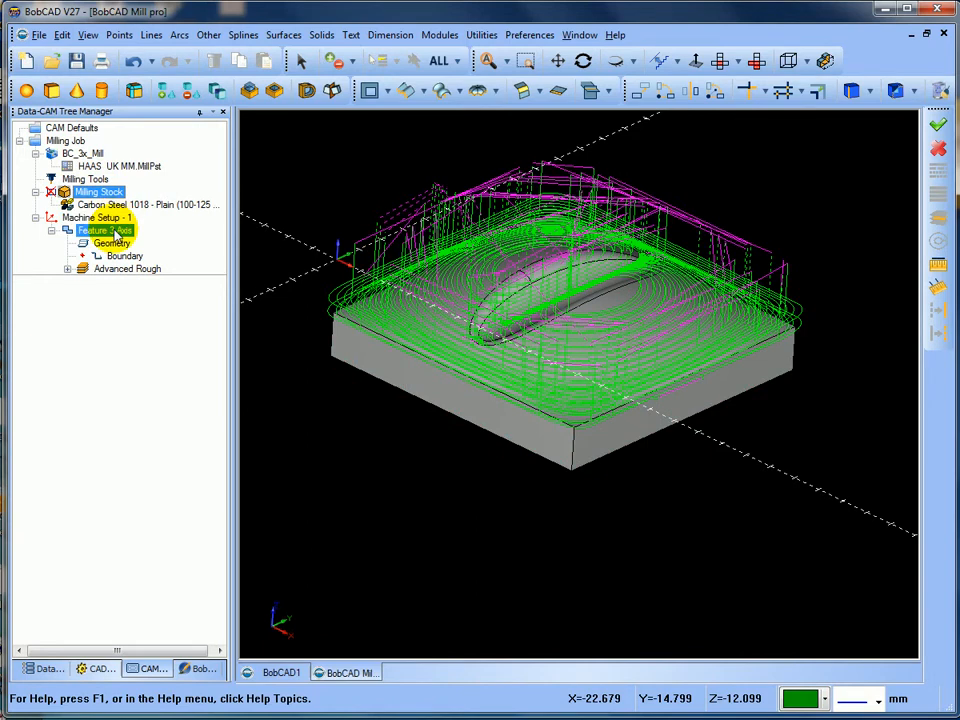
right_click(117, 234)
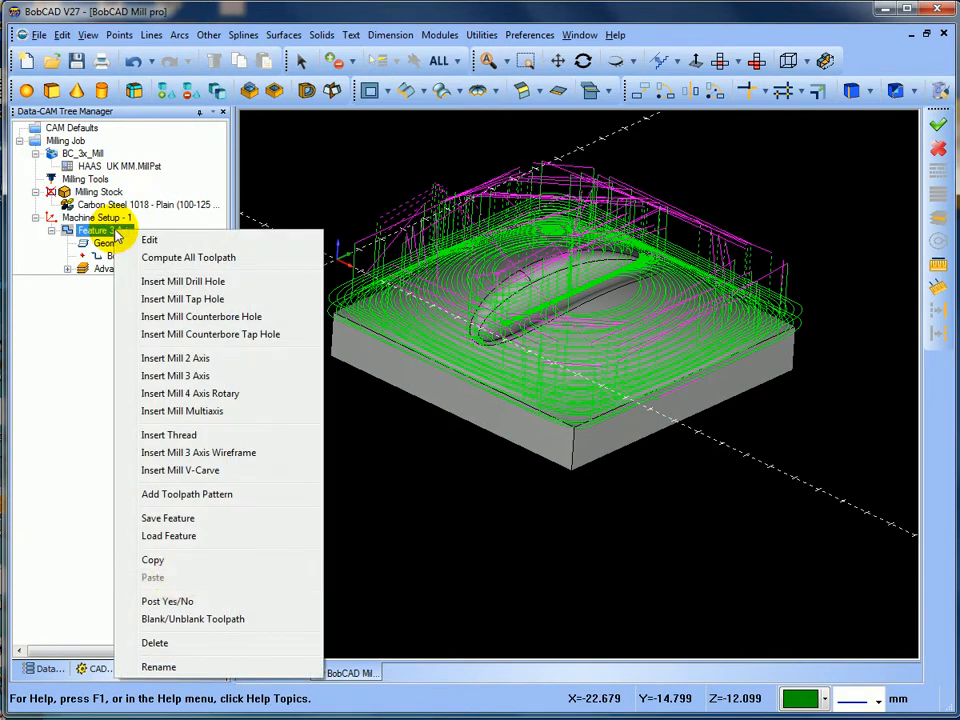
left_click(185, 619)
mouse_move(429, 422)
middle_mouse_down()
mouse_move(429, 454)
mouse_move(422, 422)
mouse_move(411, 420)
middle_mouse_up()
middle_click(412, 414)
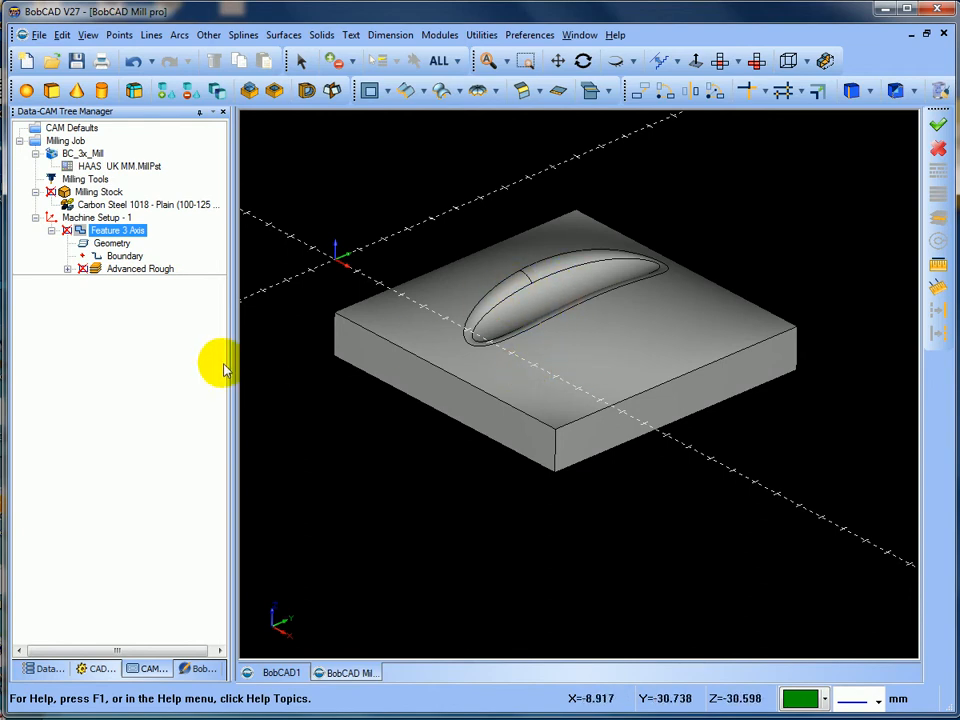
Add a second Mill 3 Axis feature to Machine Setup - 1 and assign the whole solid as its machining geometry.
left_click(113, 244)
right_click(108, 220)
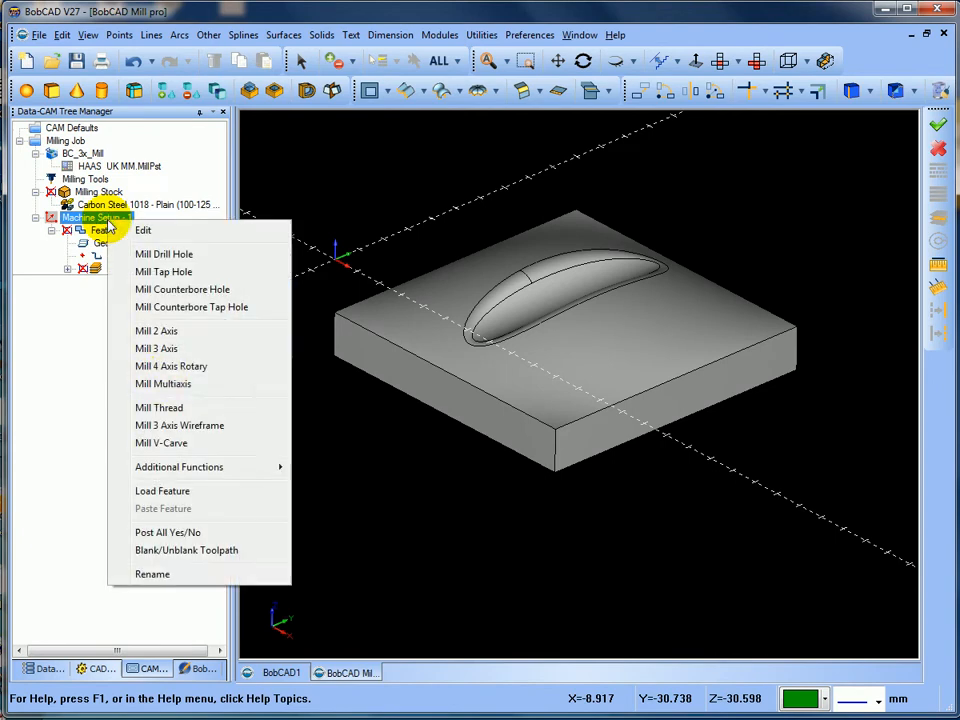
left_click(165, 348)
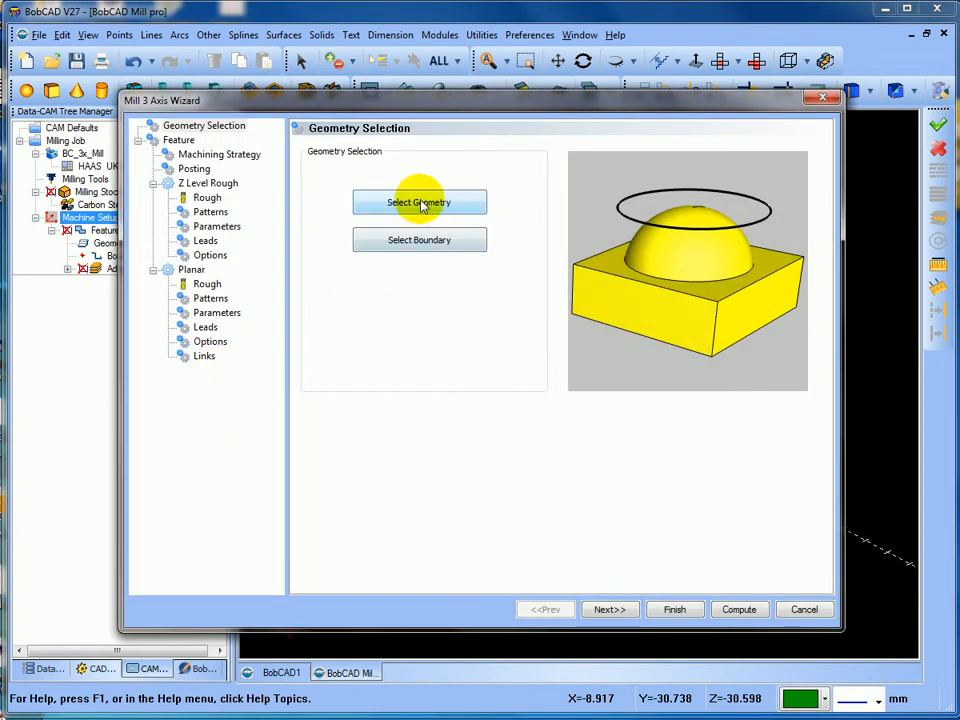
left_click(420, 203)
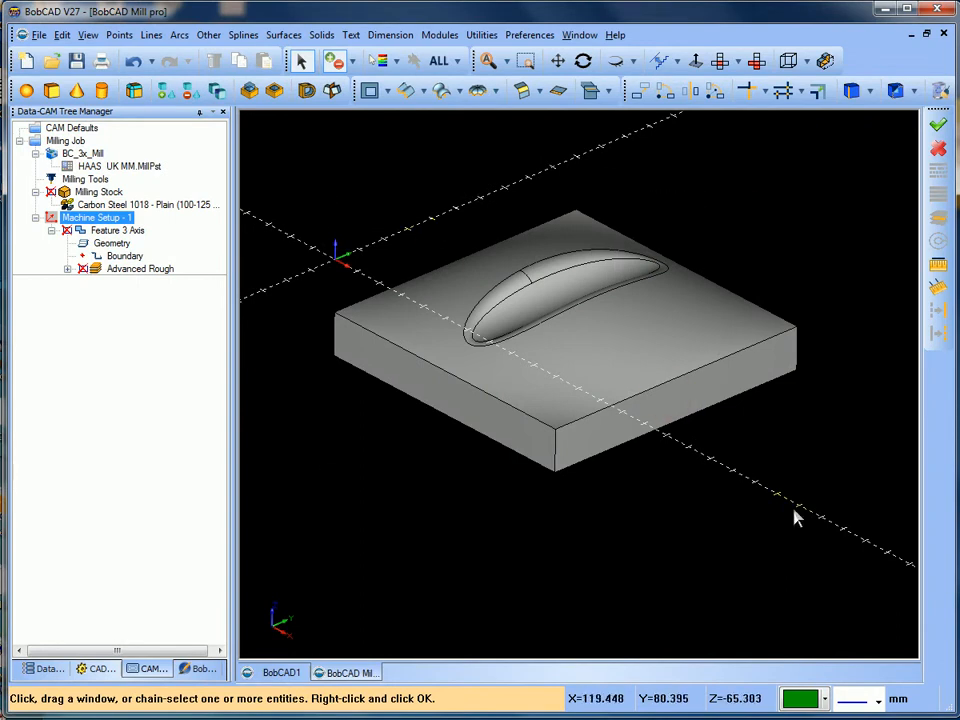
key("ctrl+a")
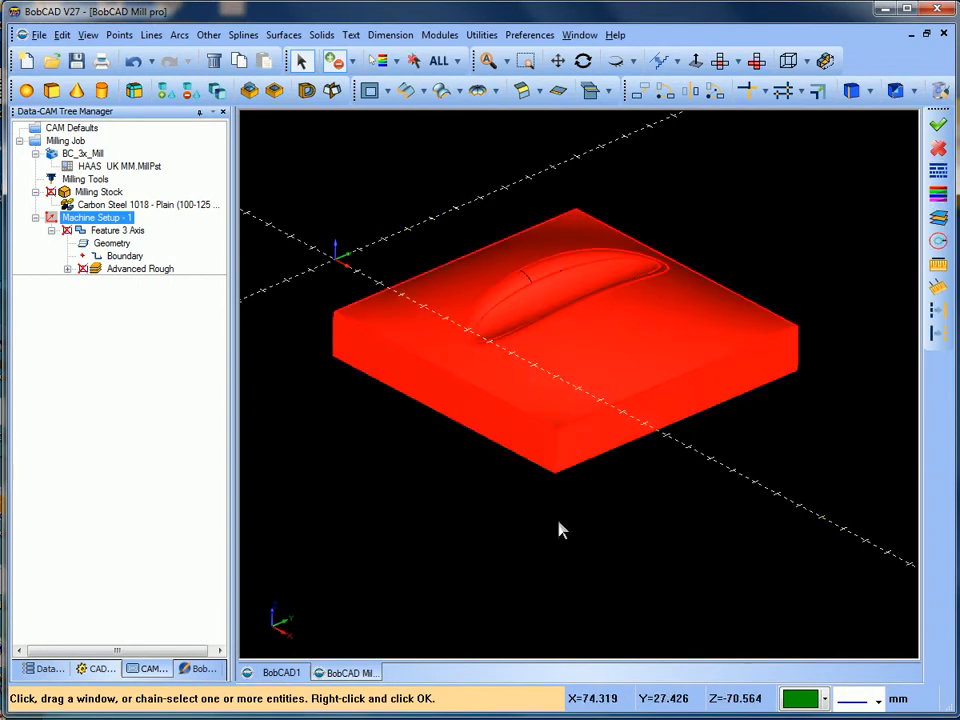
right_click(420, 478)
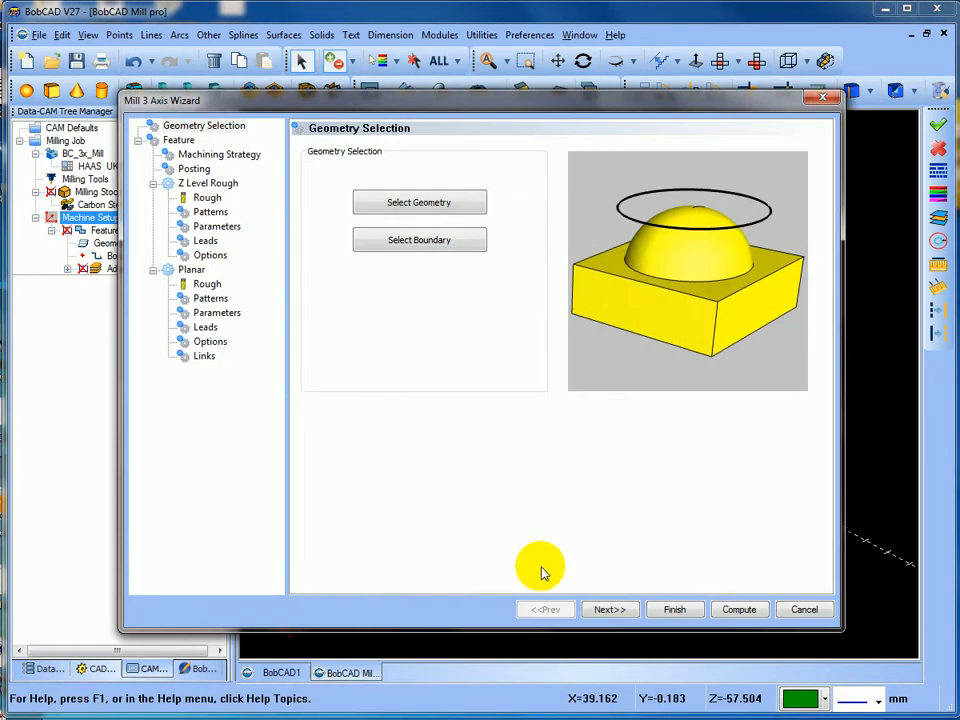
Set the new feature's rapid plane to 10 mm, feed plane to 5 mm and top of feature to 0.
left_click(600, 610)
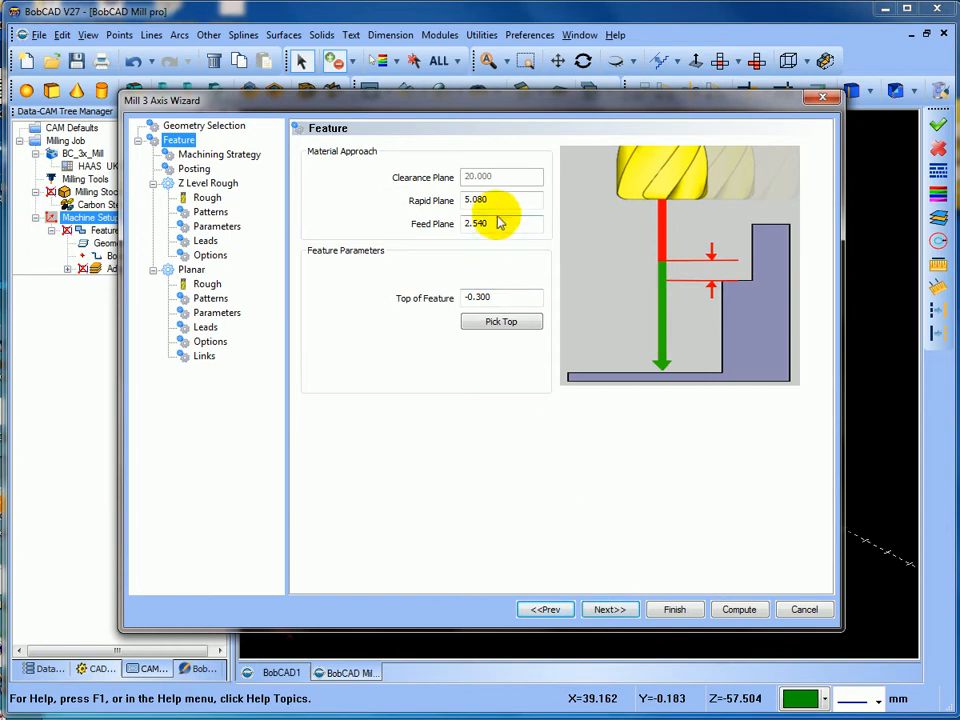
double_click(501, 201)
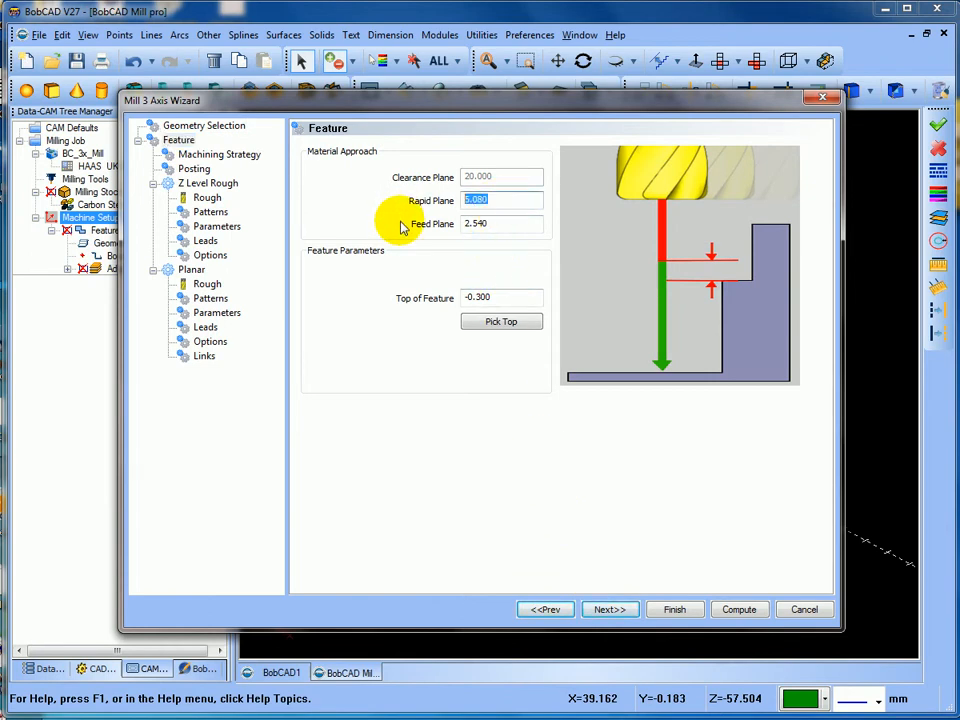
double_click(489, 223)
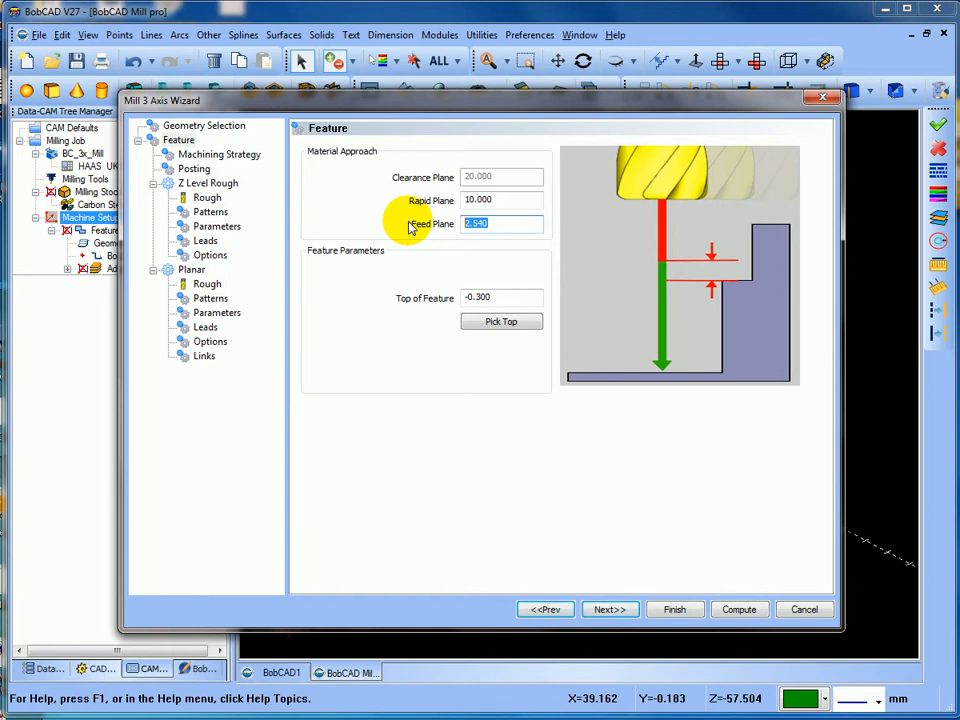
type("5")
double_click(489, 296)
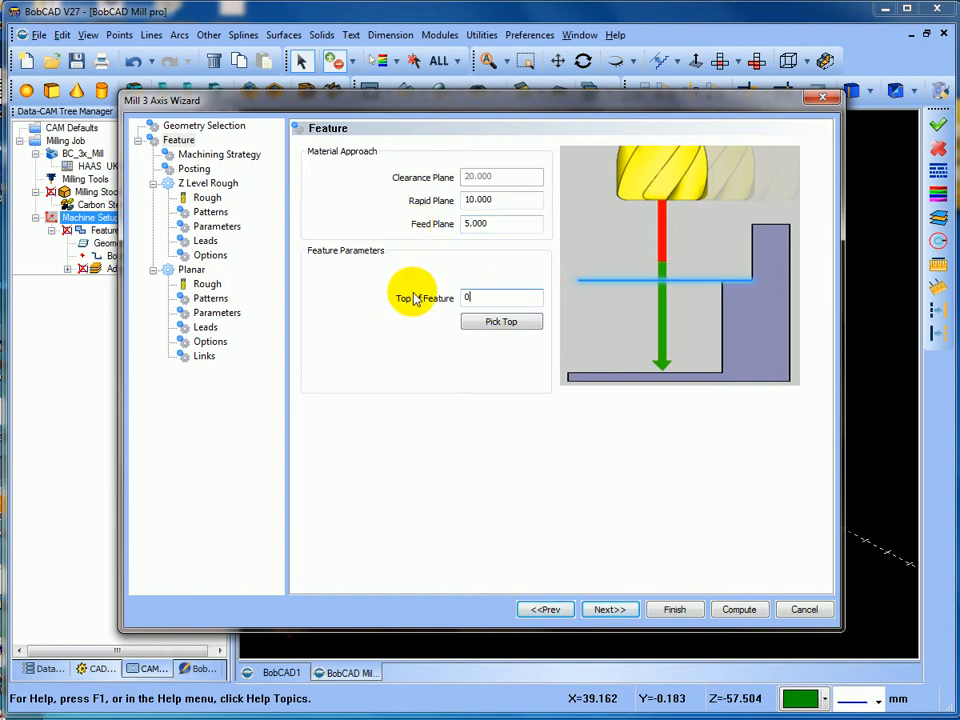
Choose the standard Planar strategy as the feature's only machining operation.
left_click(607, 609)
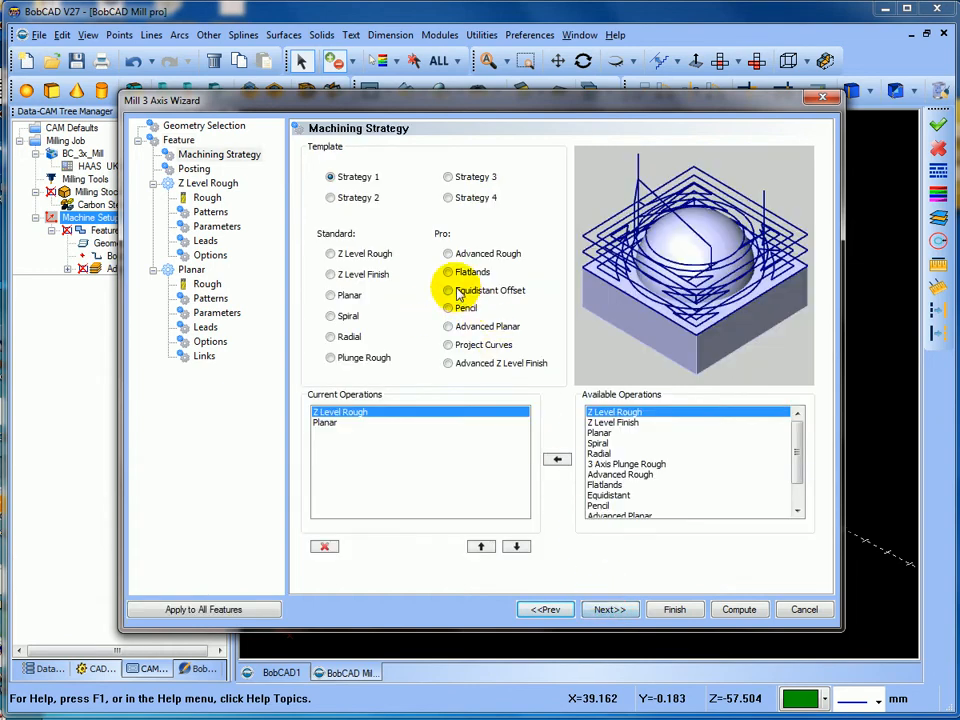
left_click(331, 295)
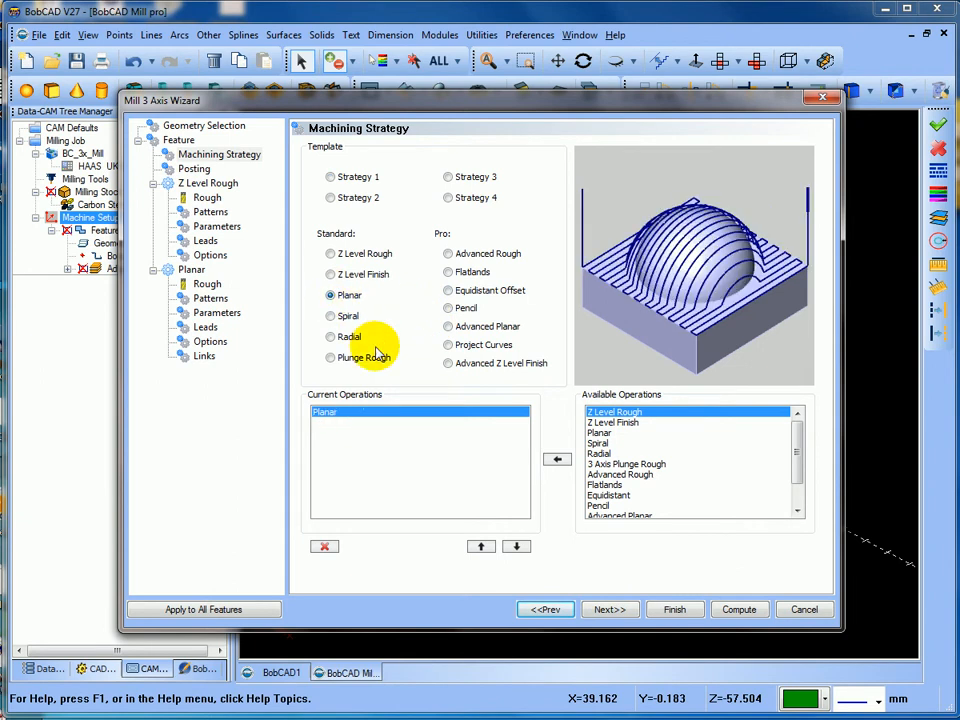
left_click(610, 609)
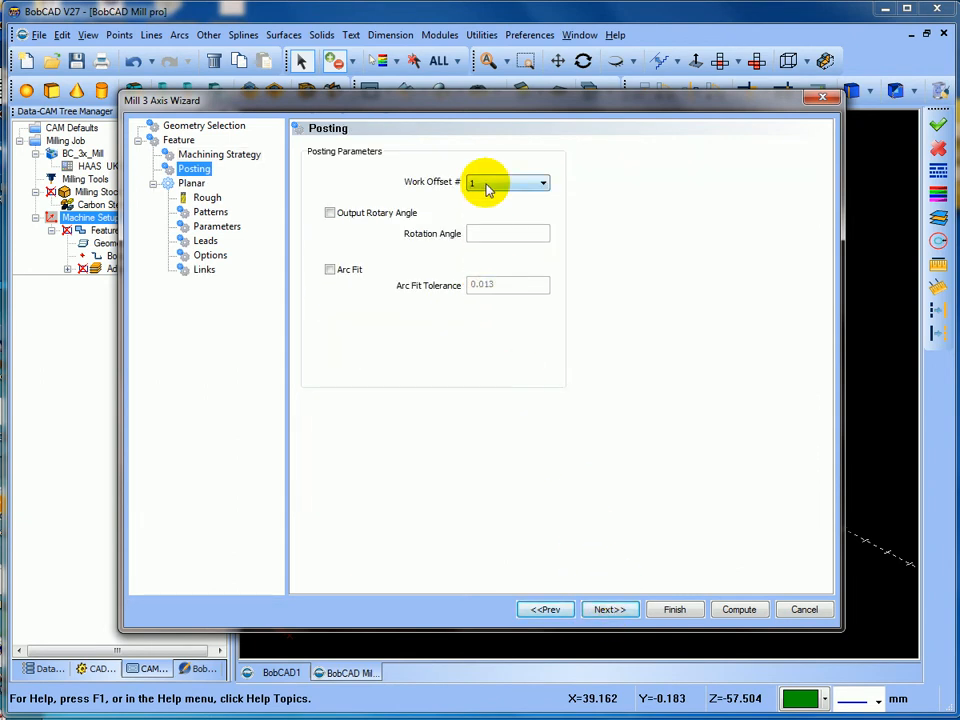
Set the corner radius of the 10 mm diameter Planar tool to 5 mm, leaving Work Offset 1 in use.
left_click(610, 609)
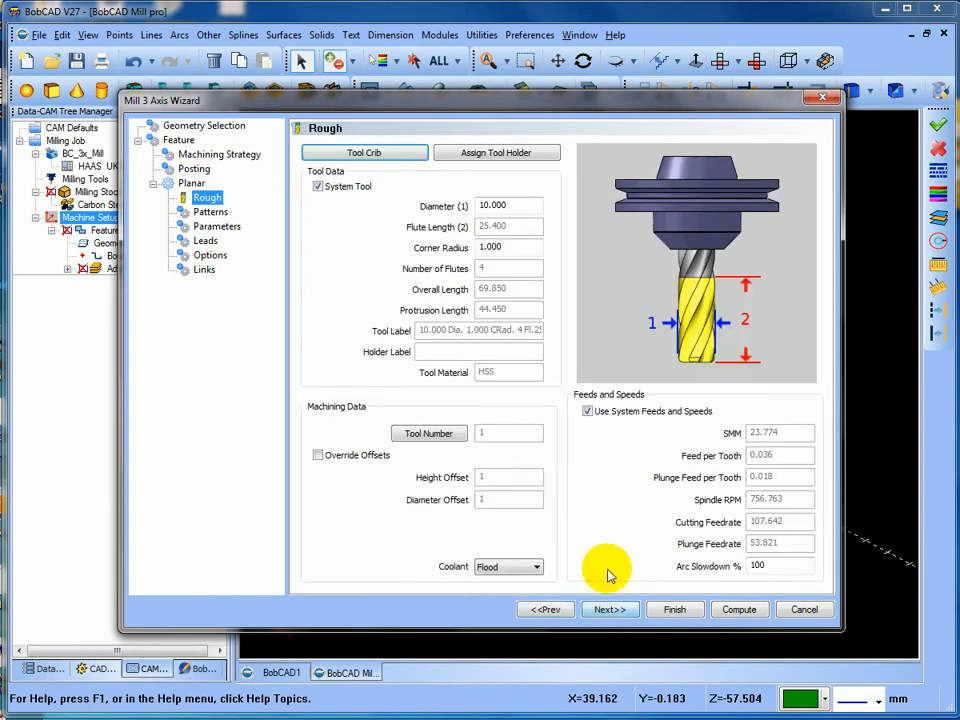
left_click_drag(521, 206, 460, 209)
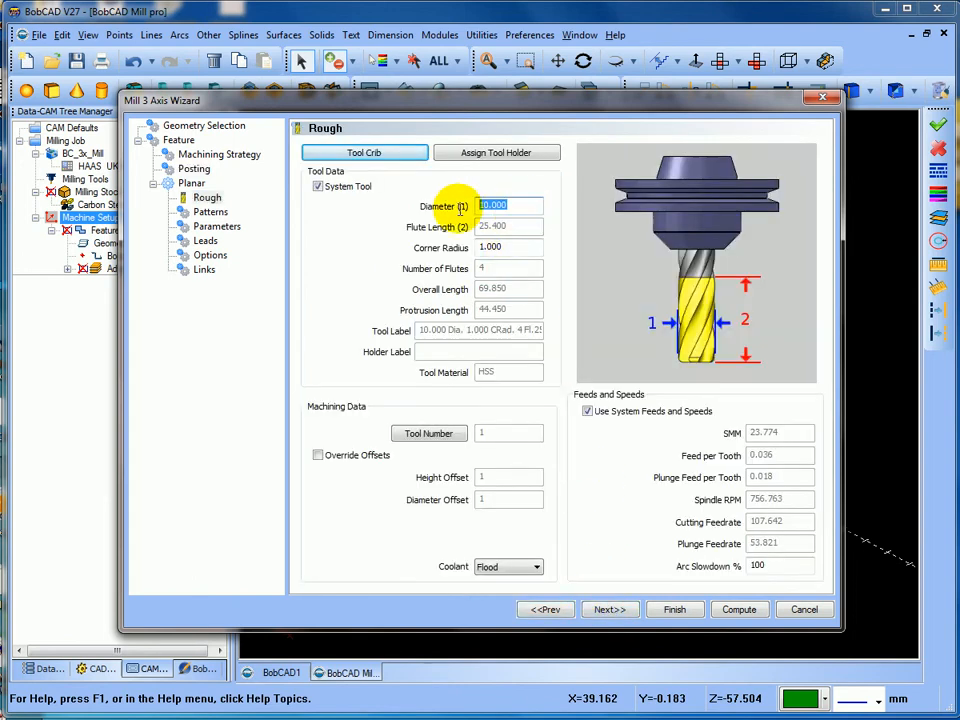
left_click(525, 246)
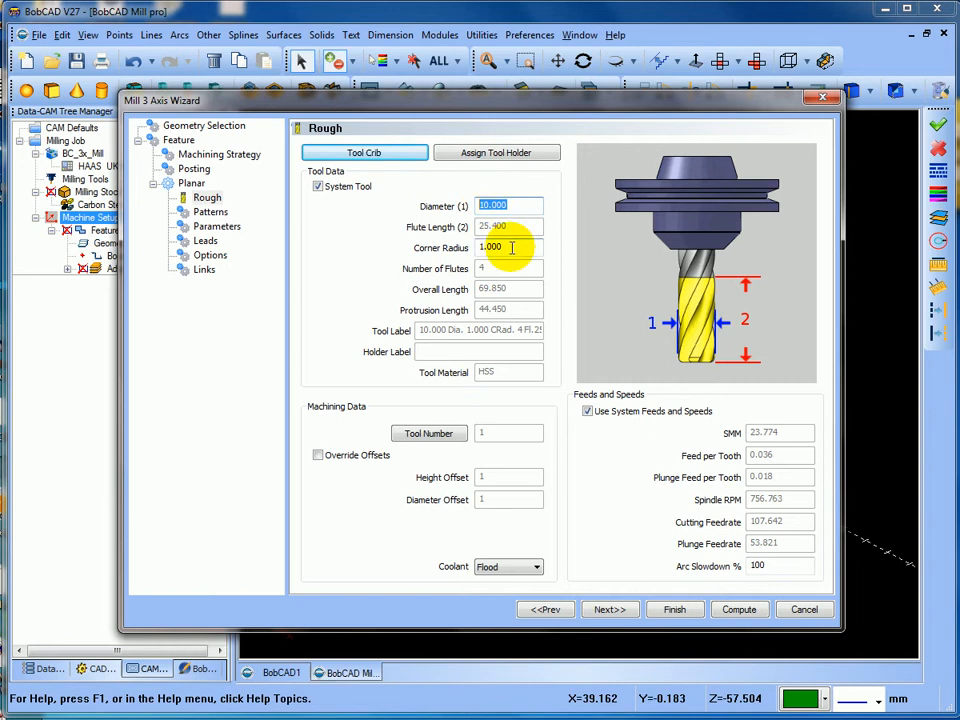
type("5")
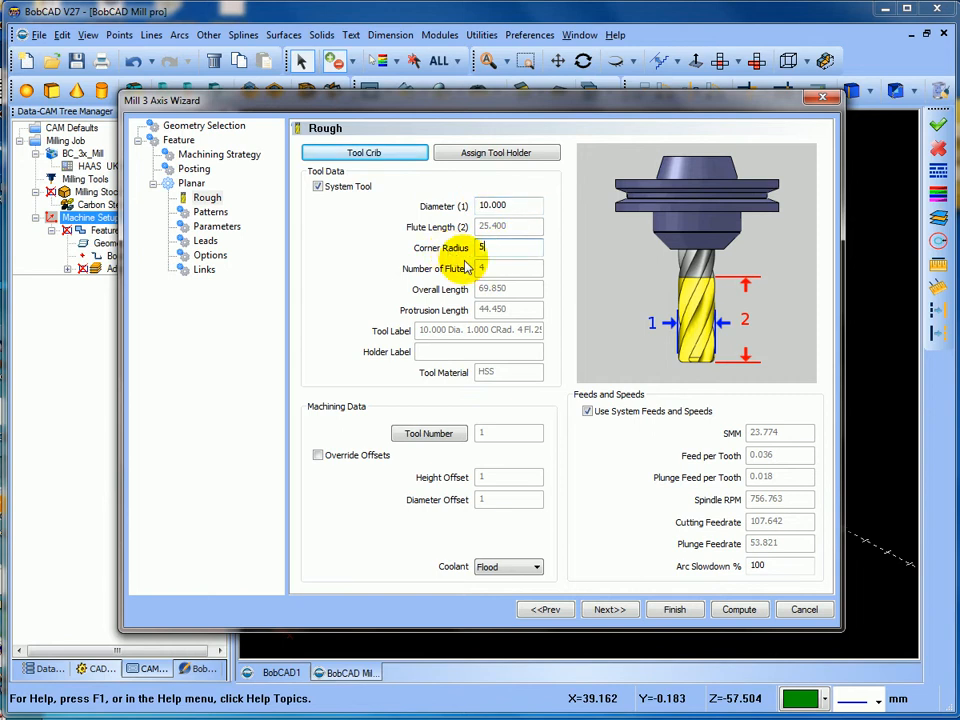
Give the Planar operation a Zig Zag cut pattern, a stepover of 0.5 mm and an XYZ allowance of 0.3 mm.
left_click(610, 612)
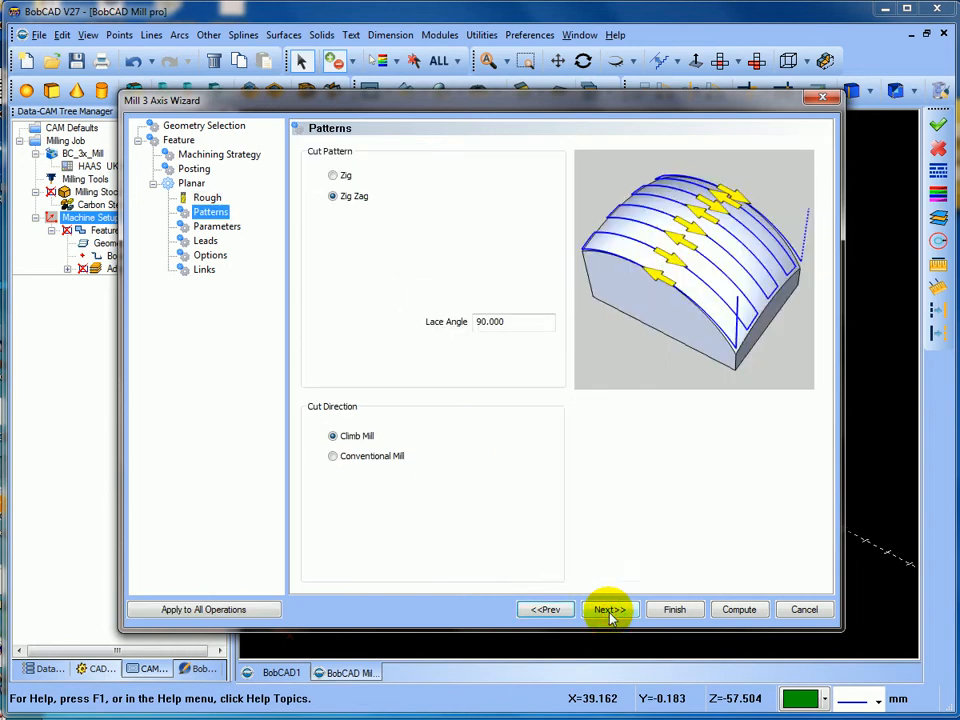
left_click(333, 176)
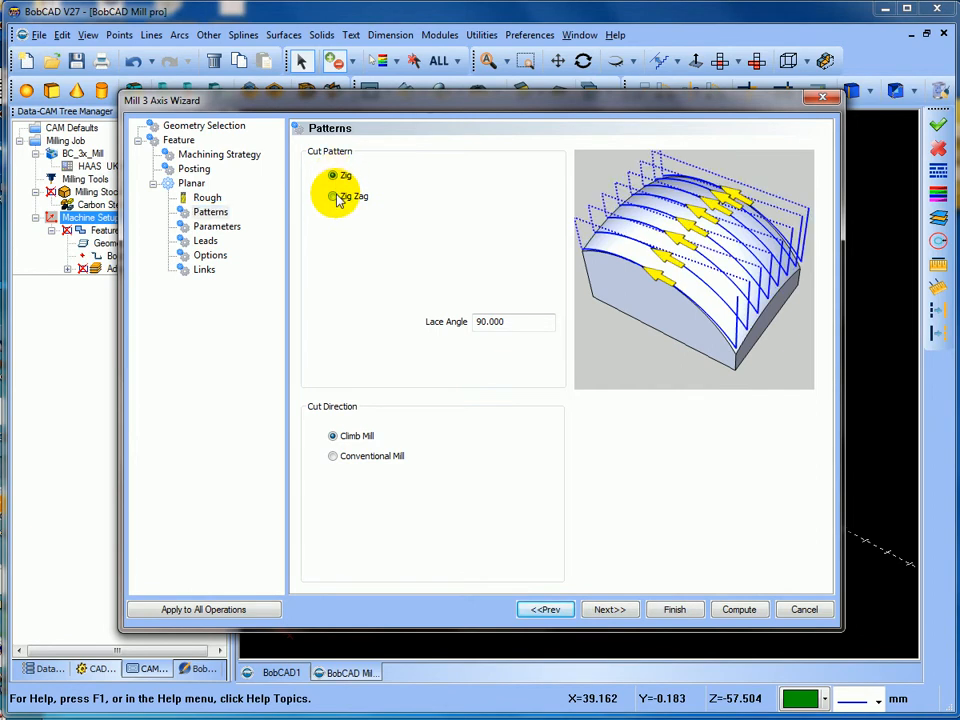
left_click(334, 196)
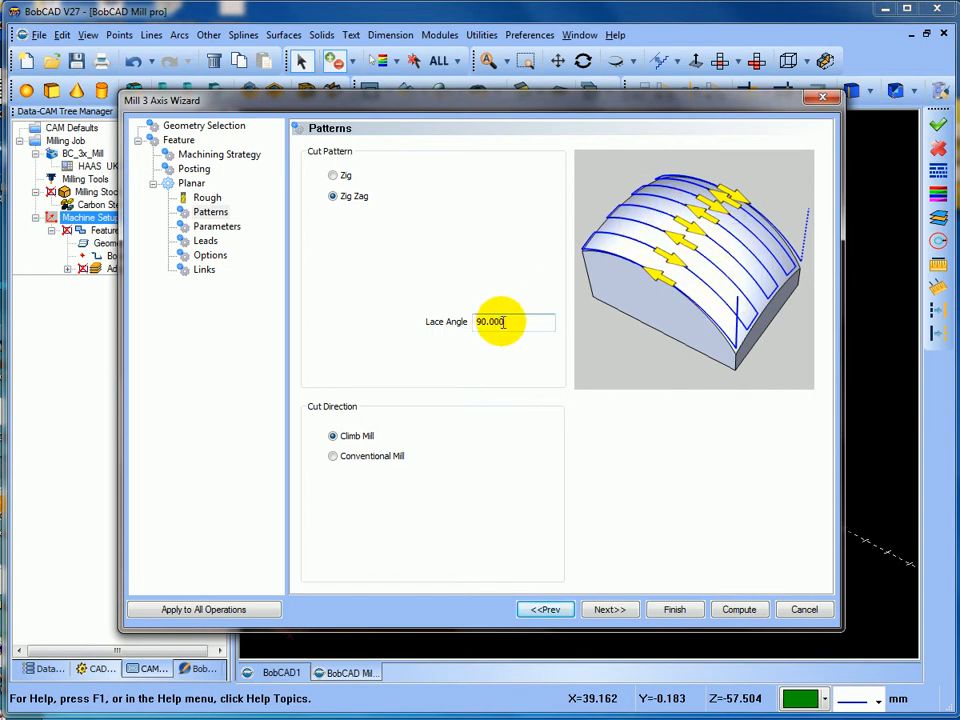
left_click(604, 608)
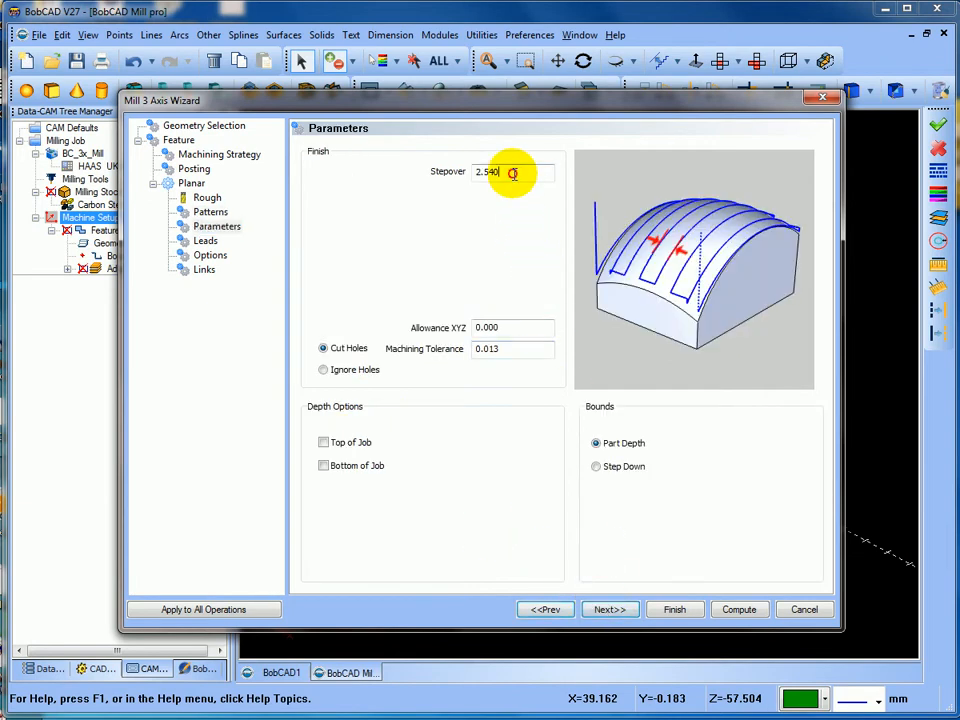
left_click_drag(512, 173, 416, 185)
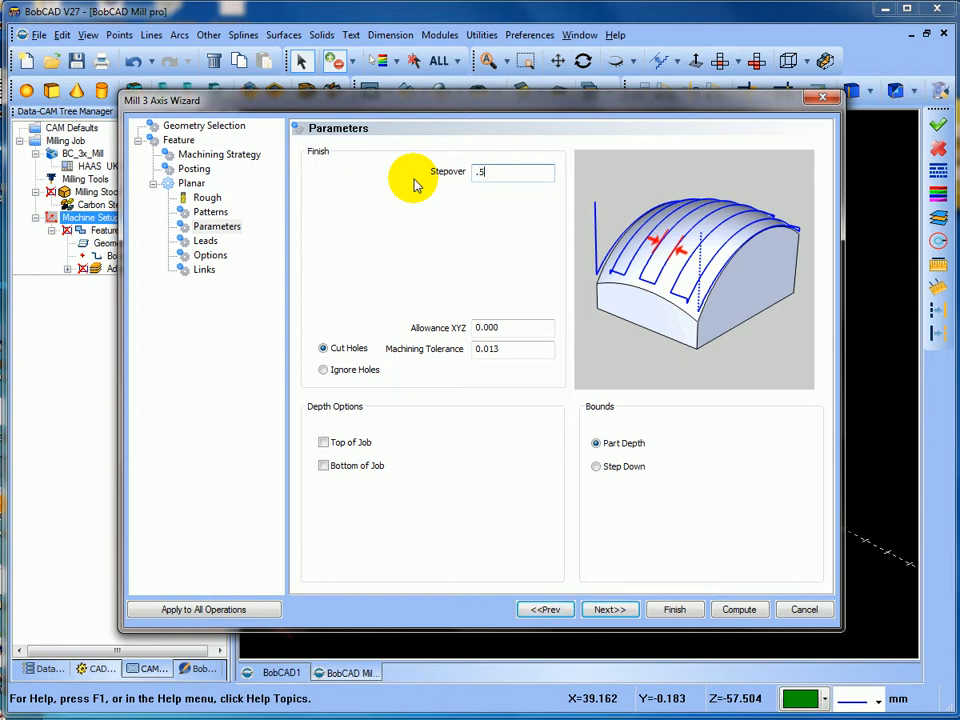
left_click_drag(510, 327, 435, 327)
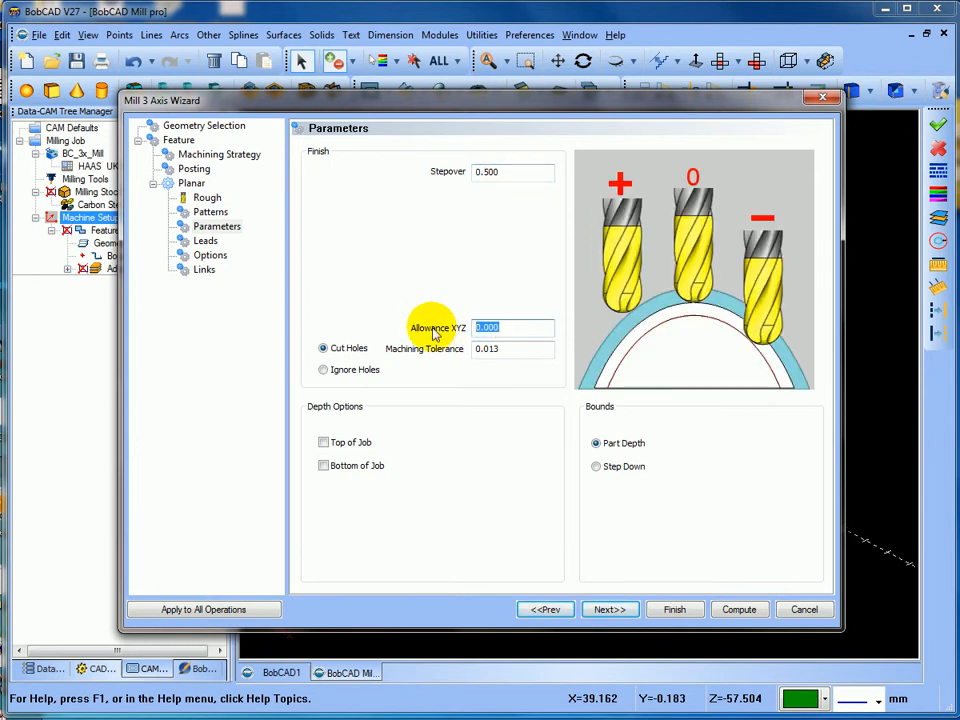
type(".3")
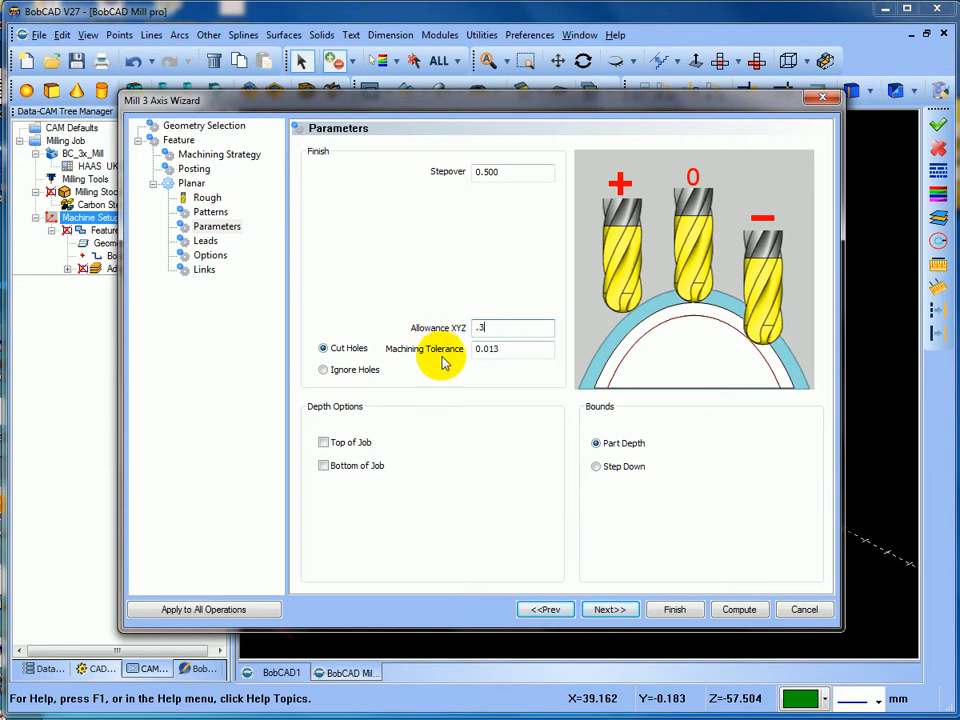
Keep the default leads and cutting extents, set the Planar links to Follow, and compute the toolpath.
left_click(609, 612)
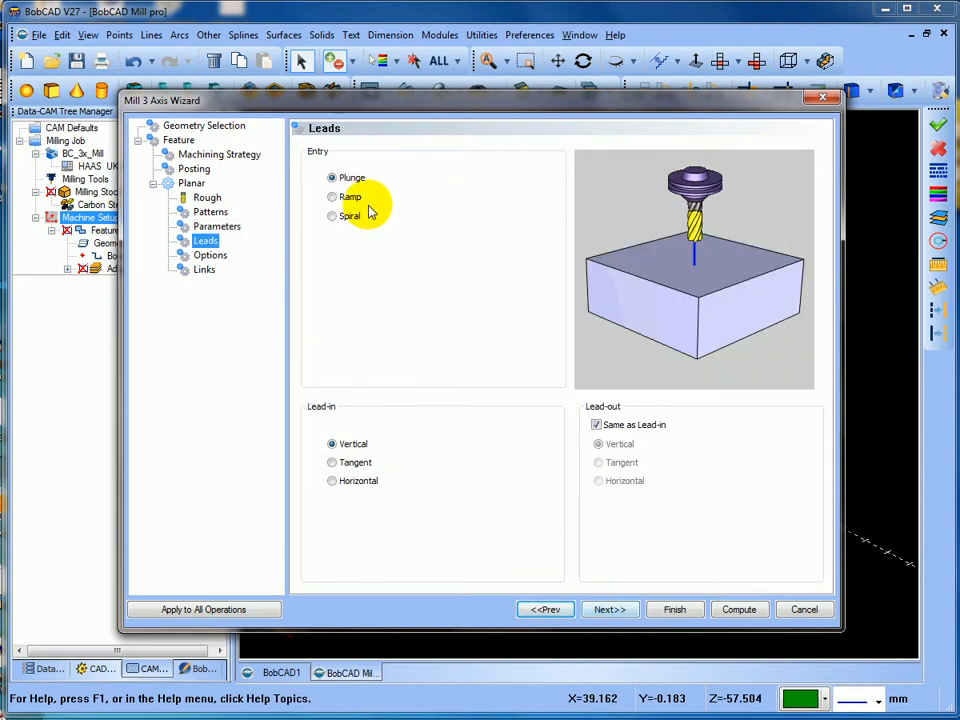
left_click(612, 610)
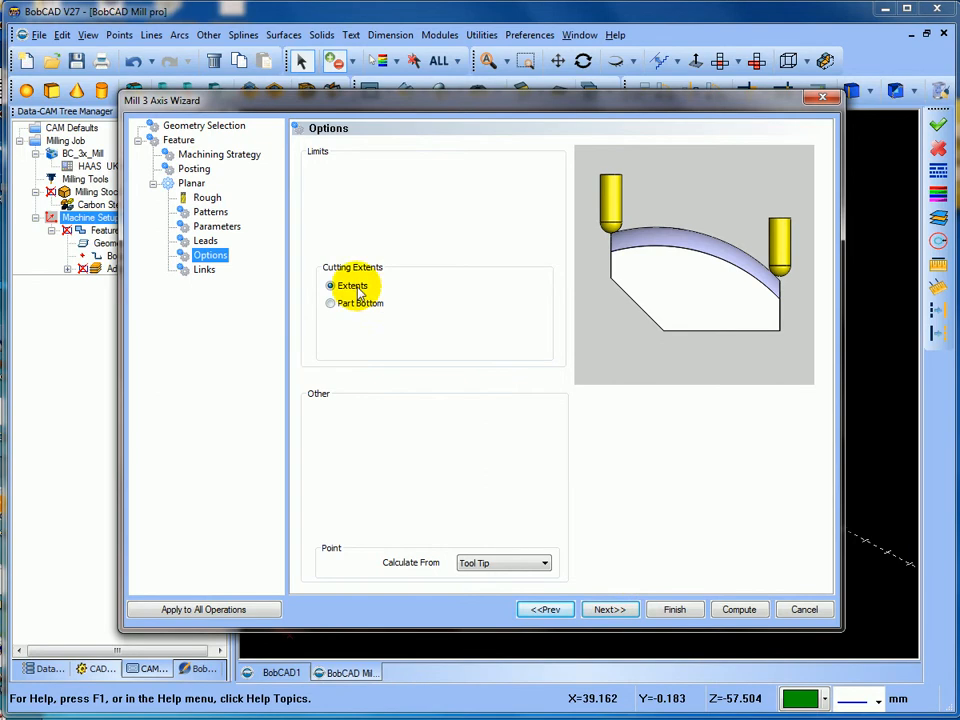
left_click(612, 610)
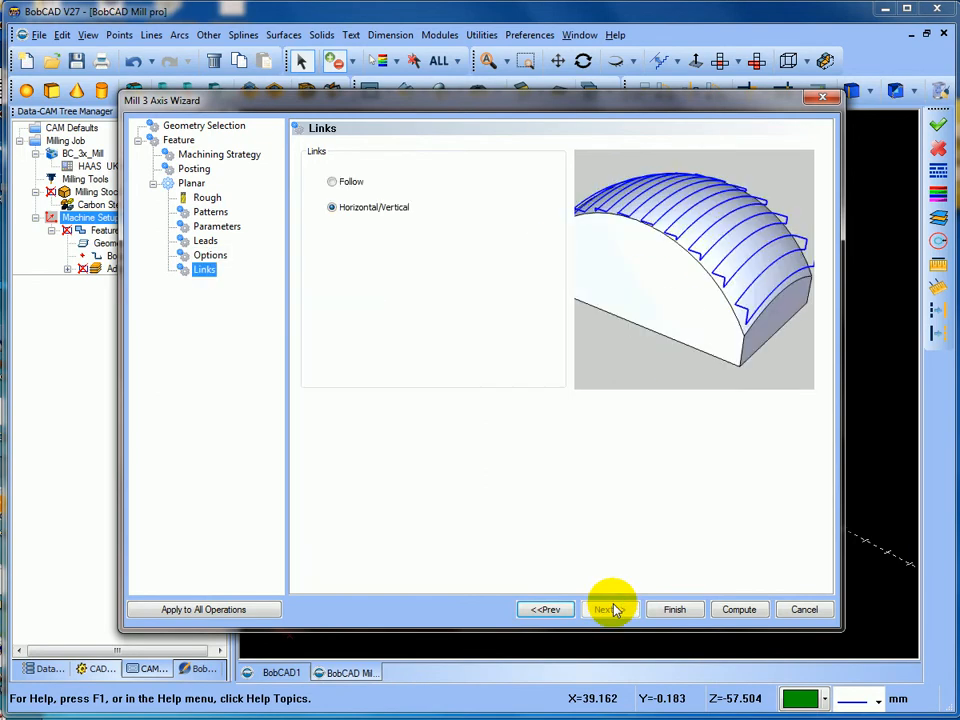
left_click(333, 182)
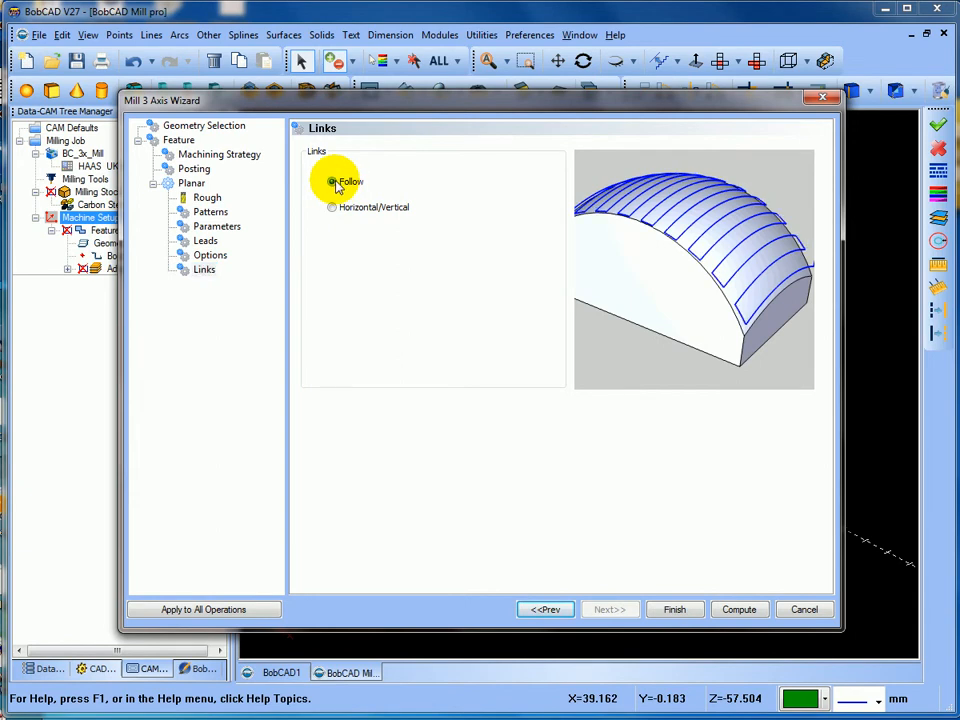
left_click(333, 207)
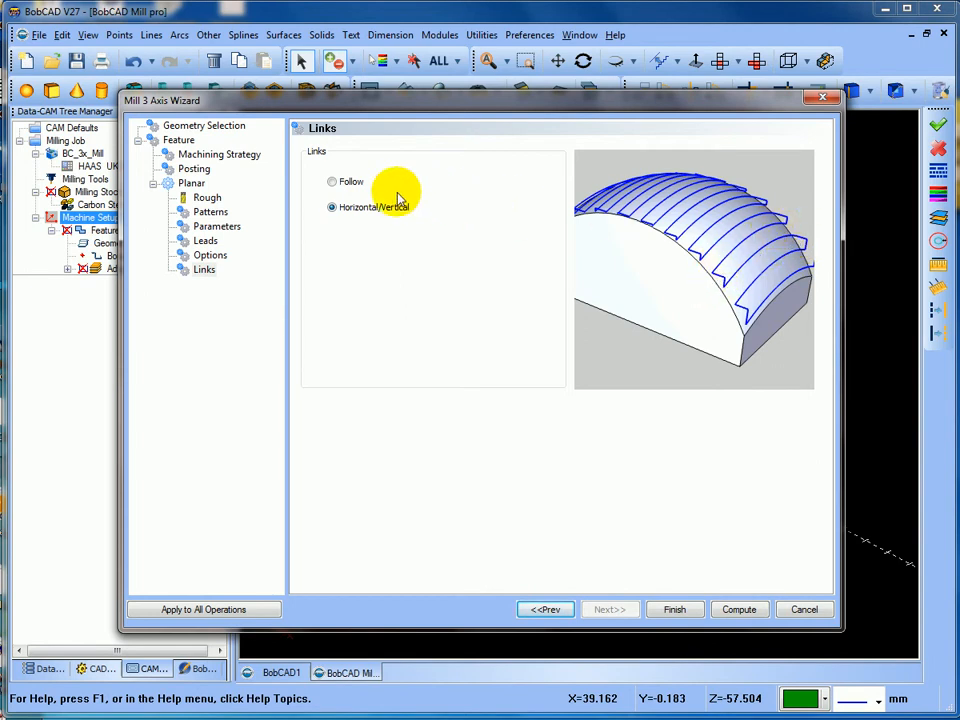
left_click(334, 182)
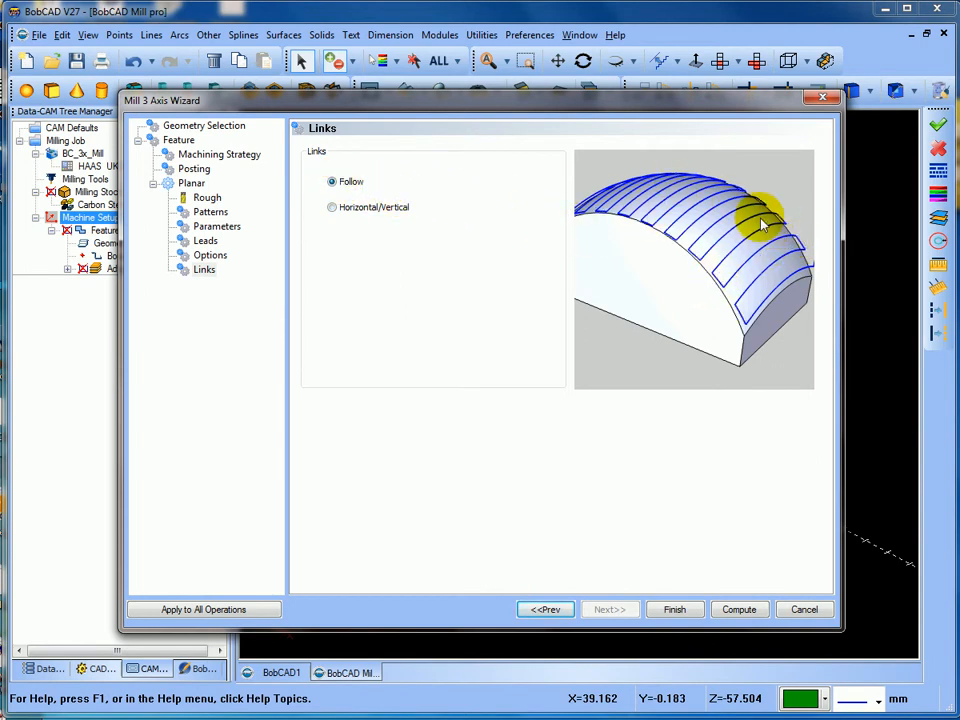
left_click(740, 610)
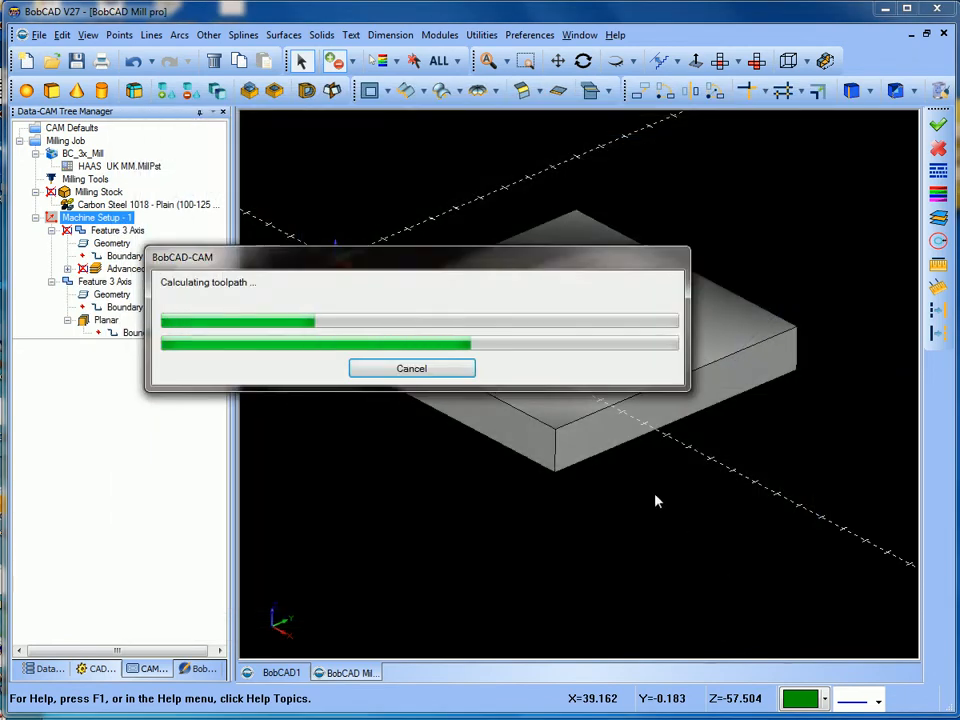
Examine the spacing and direction of the computed Planar toolpath over the raised dome and the surrounding flat face.
middle_click_drag(484, 454, 489, 435)
scroll(499, 379, "up", 4)
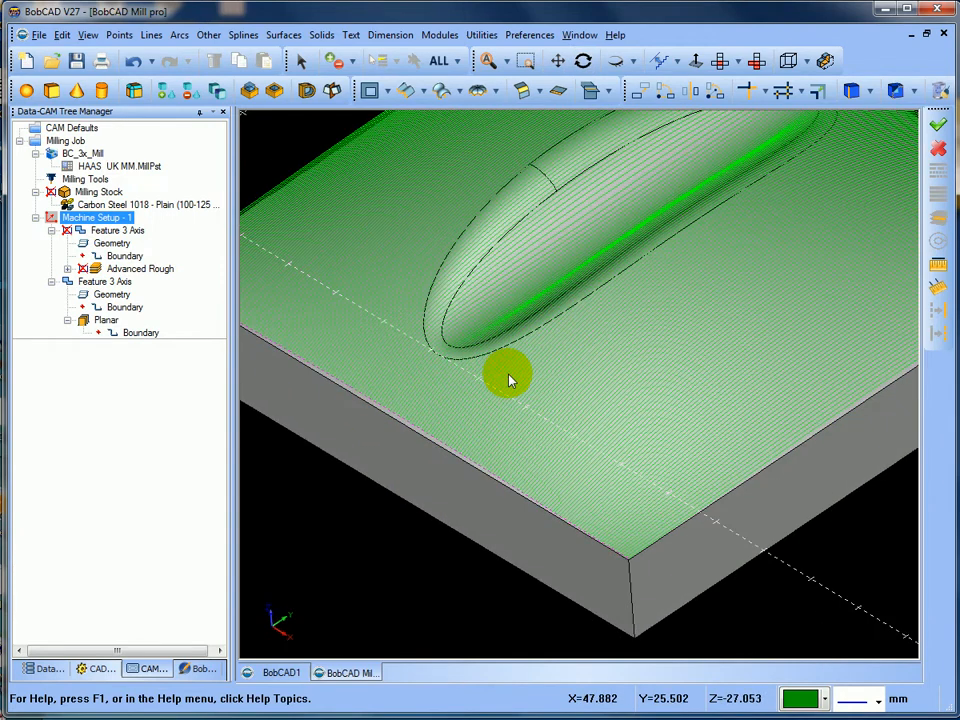
scroll(508, 380, "down", 4)
scroll(573, 248, "up", 4)
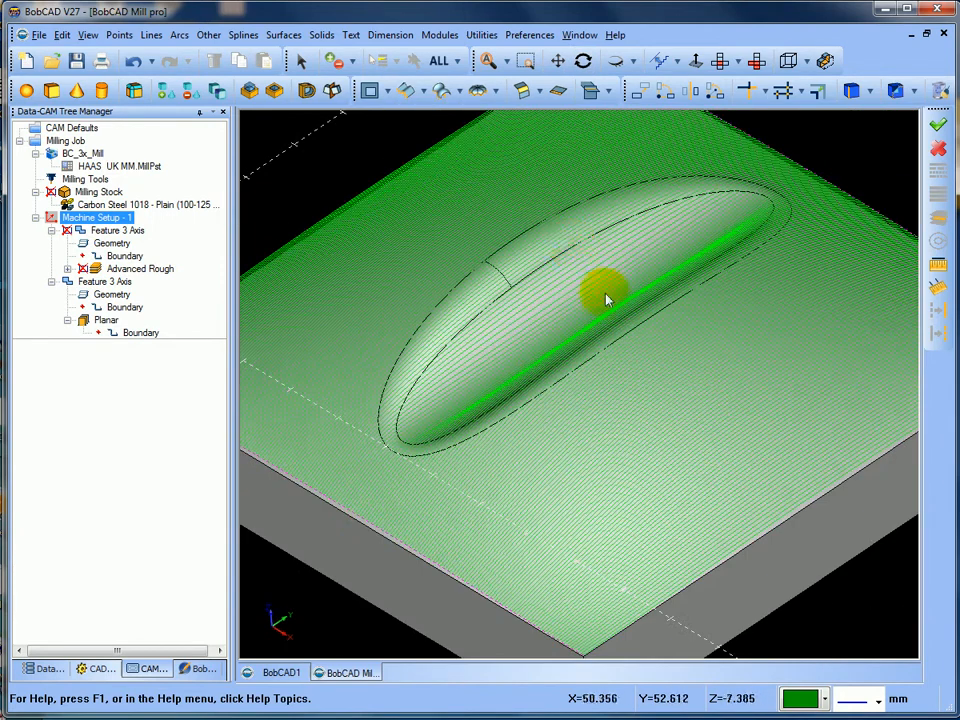
scroll(684, 407, "down", 3)
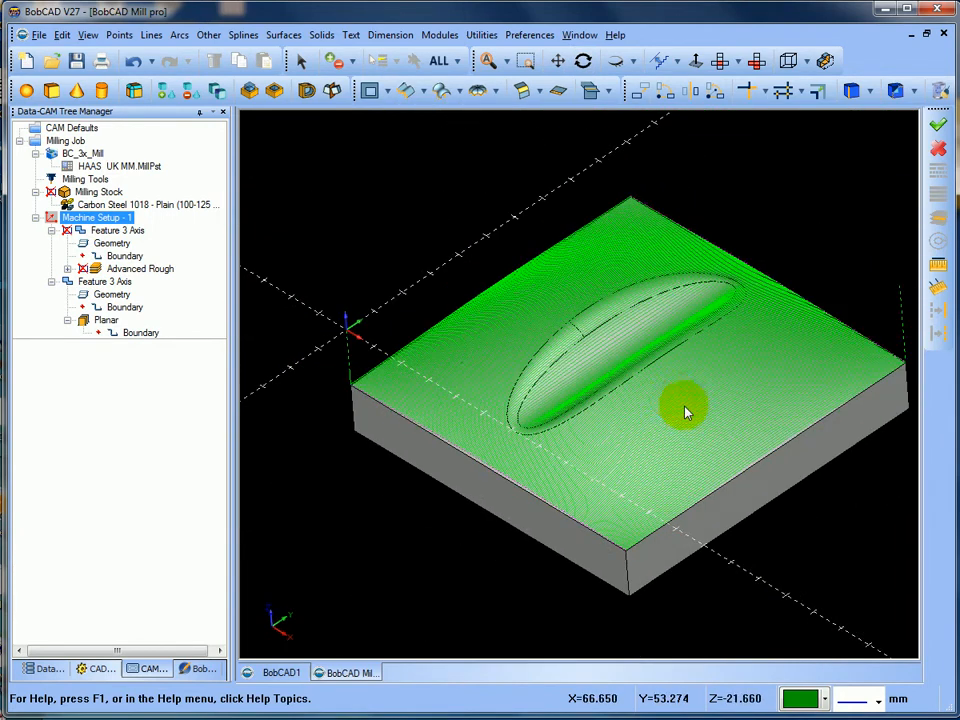
scroll(514, 396, "up", 2)
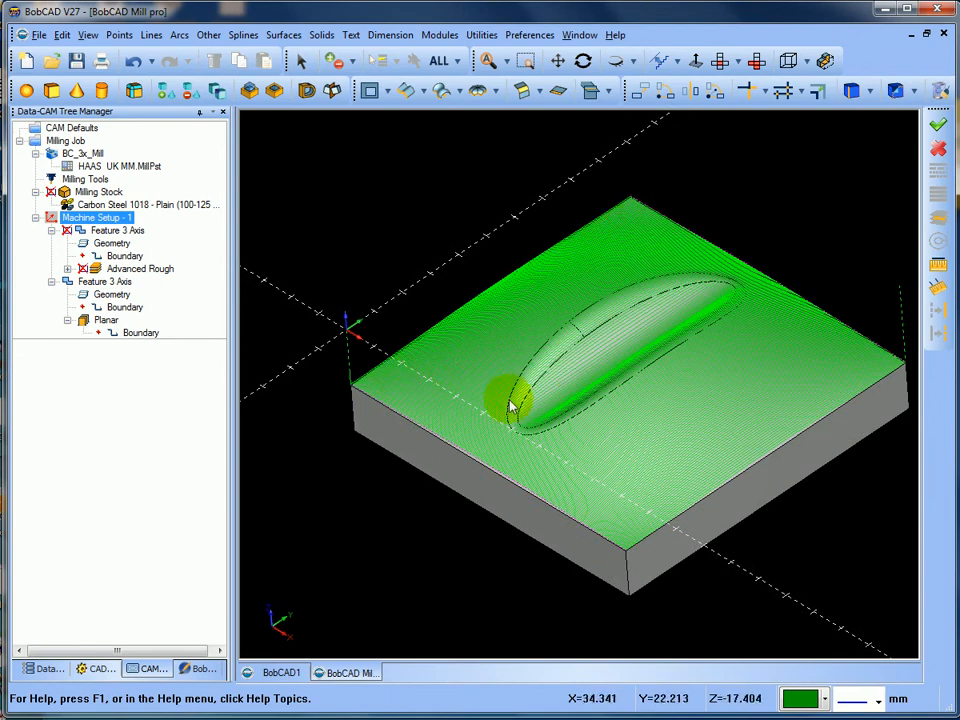
scroll(536, 401, "down", 4)
scroll(536, 401, "up", 5)
scroll(535, 404, "down", 3)
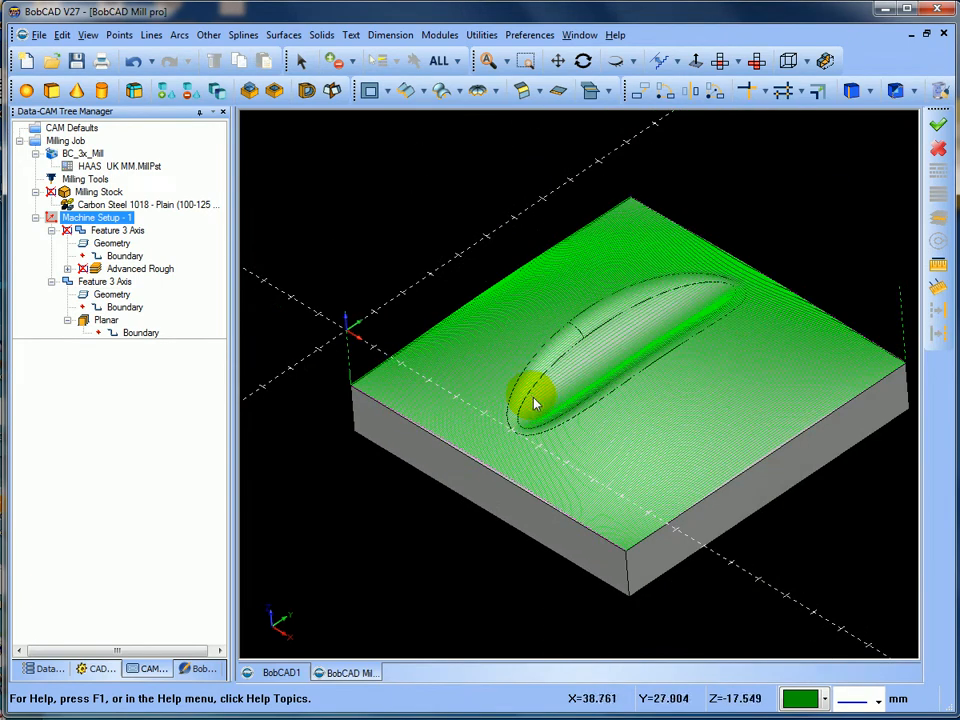
Set the lace angle of the second 3-axis feature's Planar operation to 0 and recompute its toolpath.
left_click(112, 284)
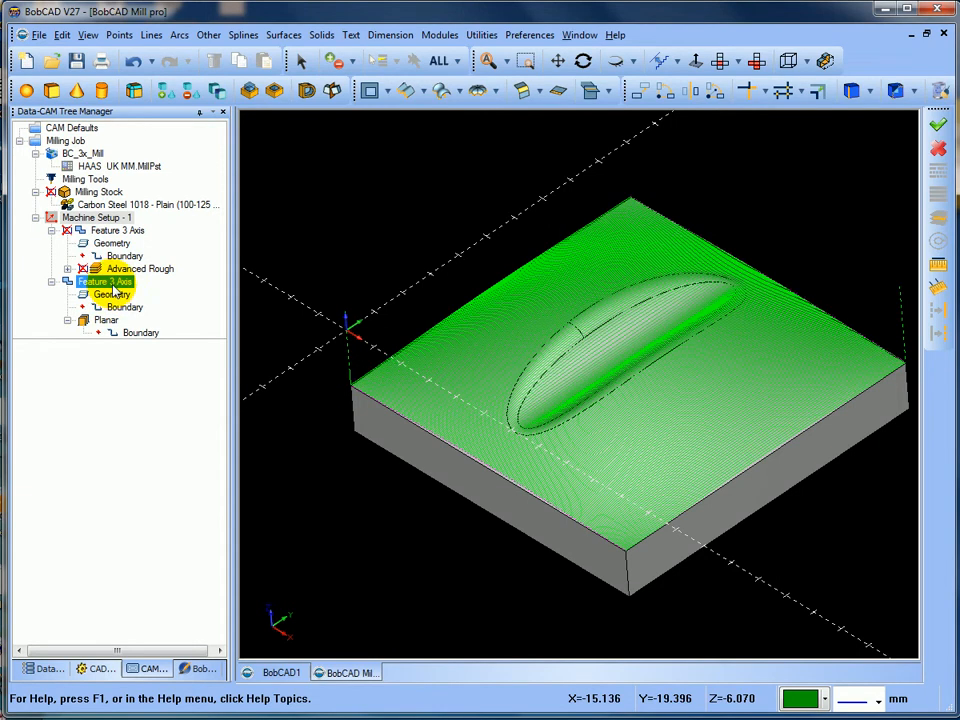
right_click(112, 284)
left_click(144, 295)
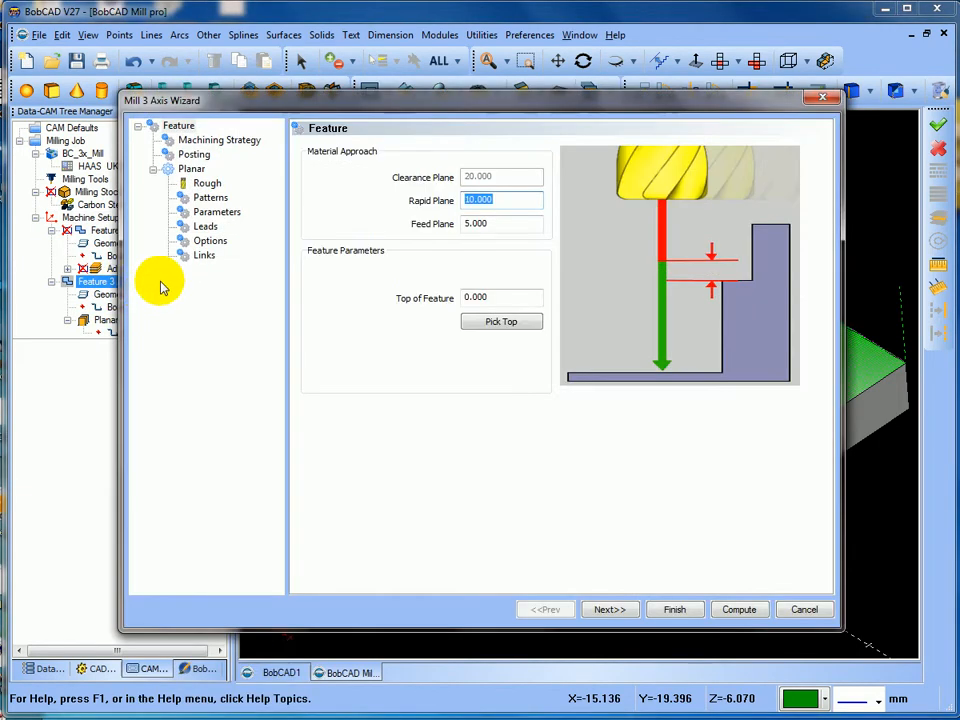
left_click(202, 216)
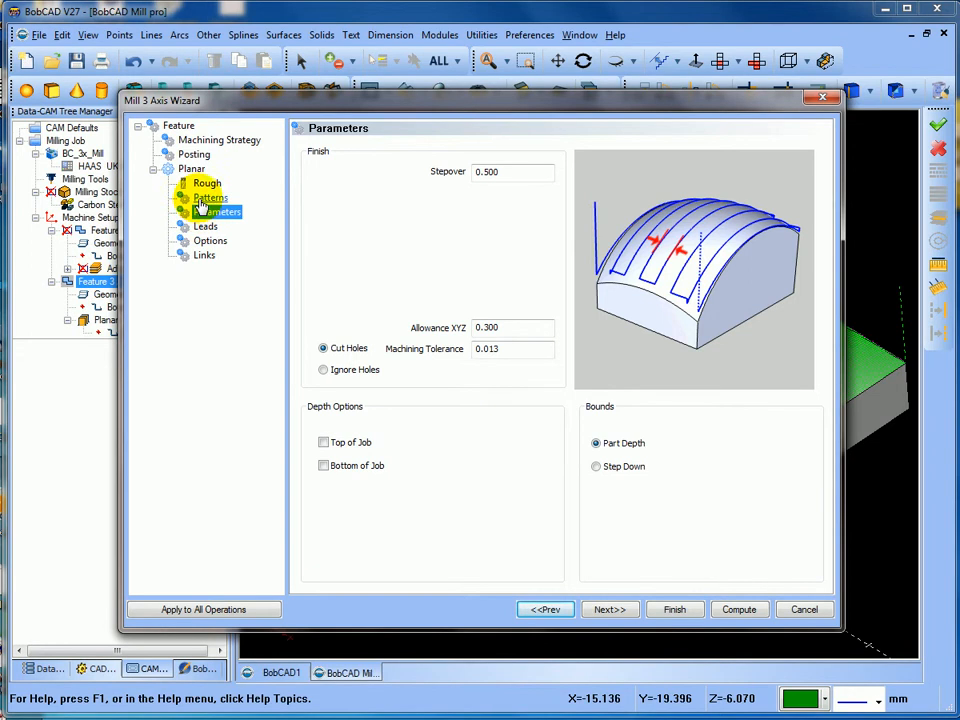
left_click(190, 198)
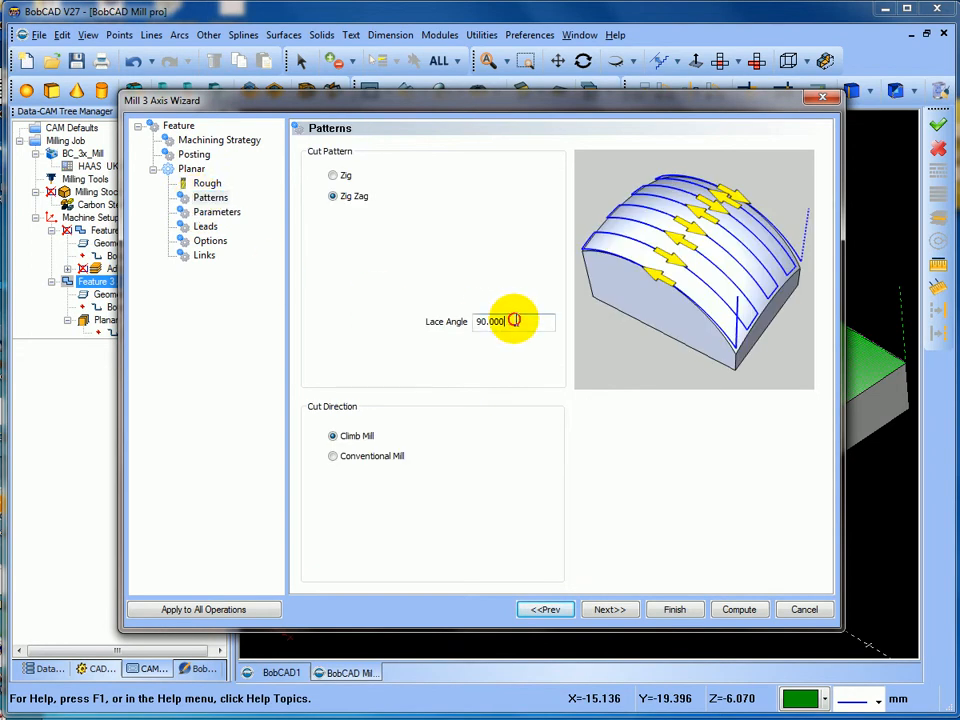
left_click_drag(513, 320, 437, 315)
type("0")
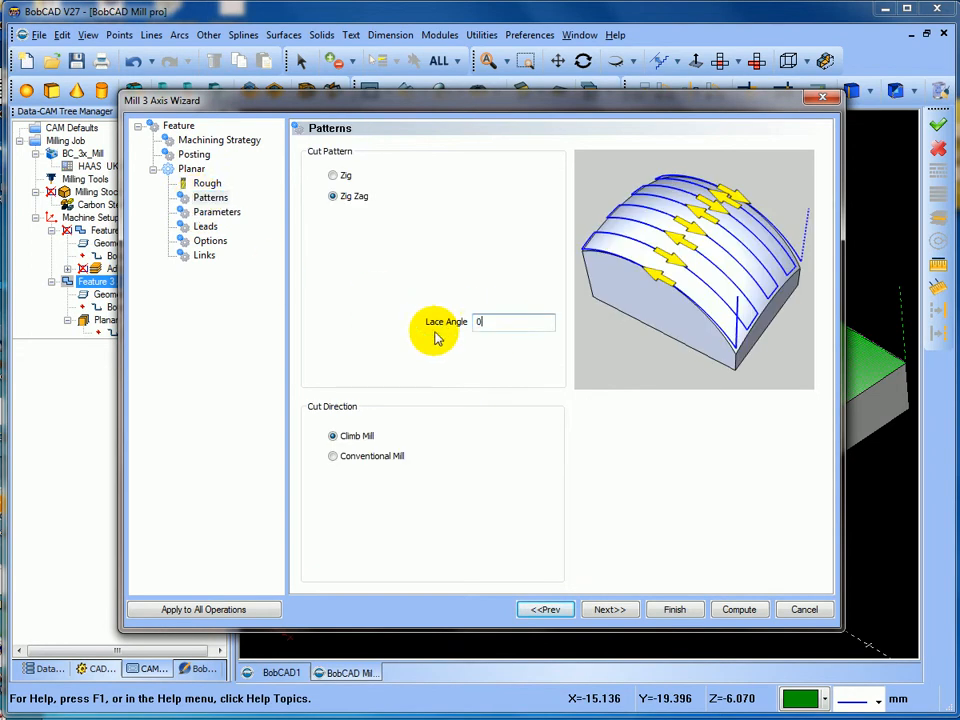
left_click(740, 610)
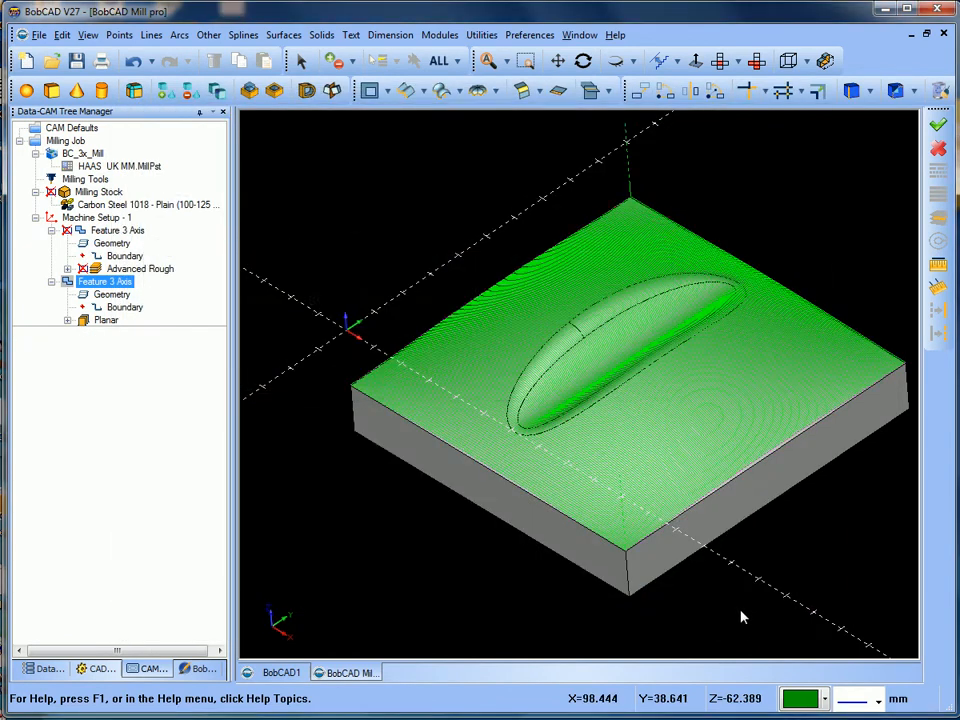
Start the machining simulation of the milling job and hide the toolpath lines over the stock.
left_click_drag(642, 510, 637, 470)
scroll(560, 415, "down", 5)
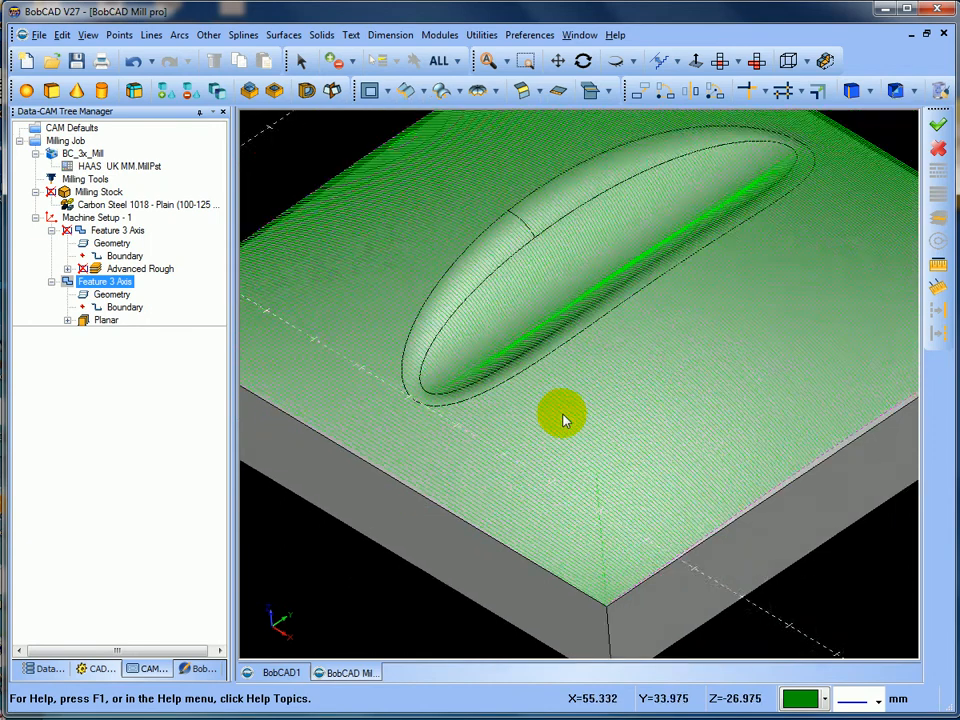
middle_click_drag(664, 526, 623, 503)
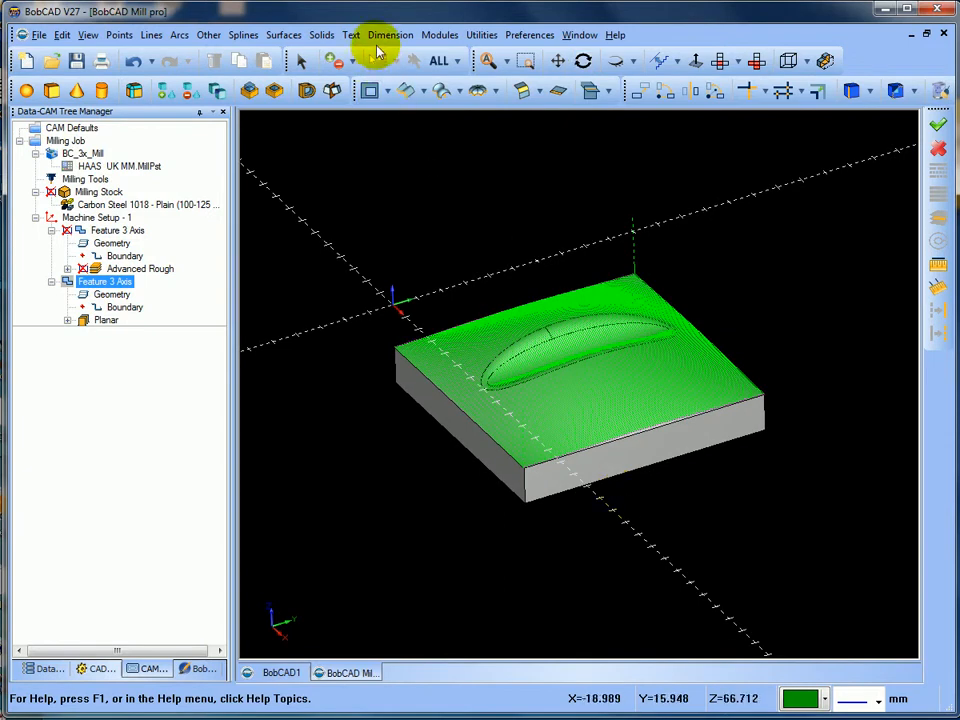
left_click(439, 35)
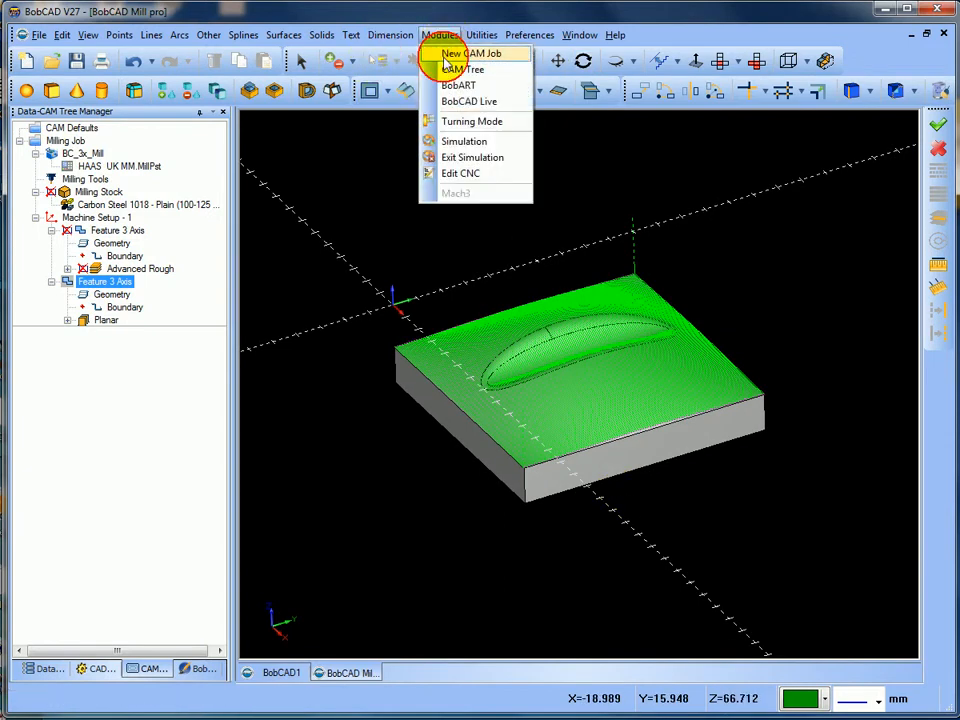
left_click(461, 144)
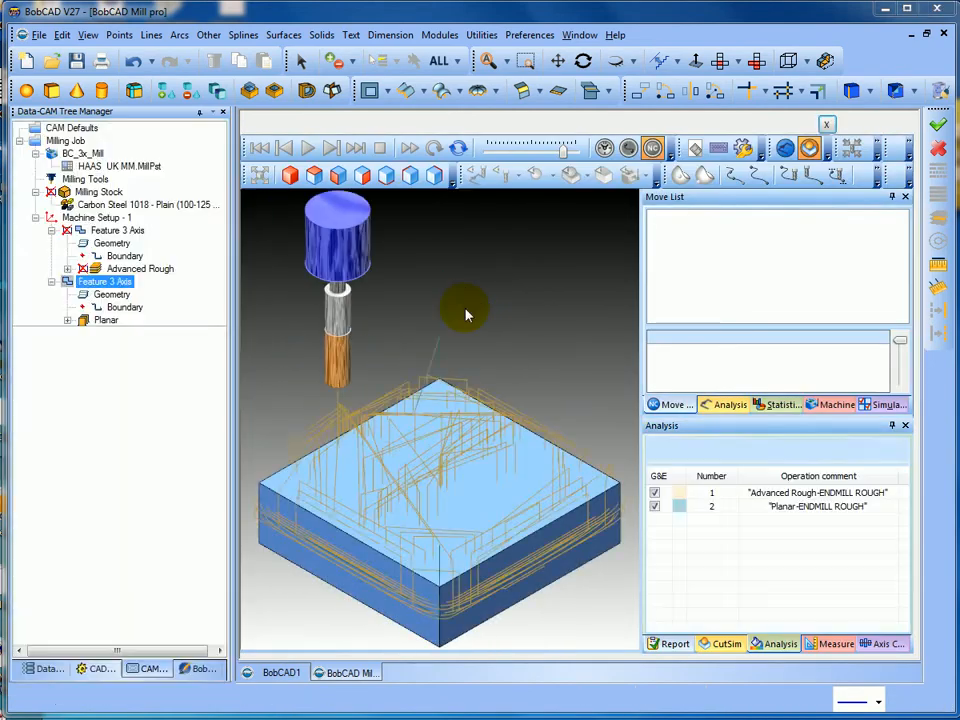
left_click(475, 177)
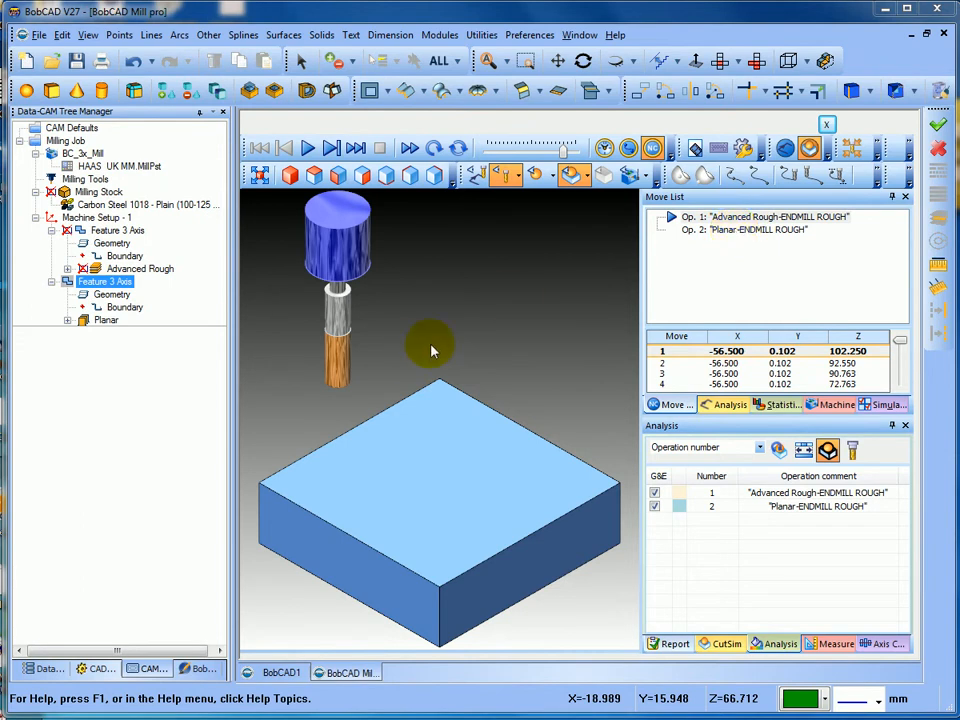
Advance the simulation to the Planar operation and play it to the end, starting slowly and raising the speed in stages.
double_click(730, 231)
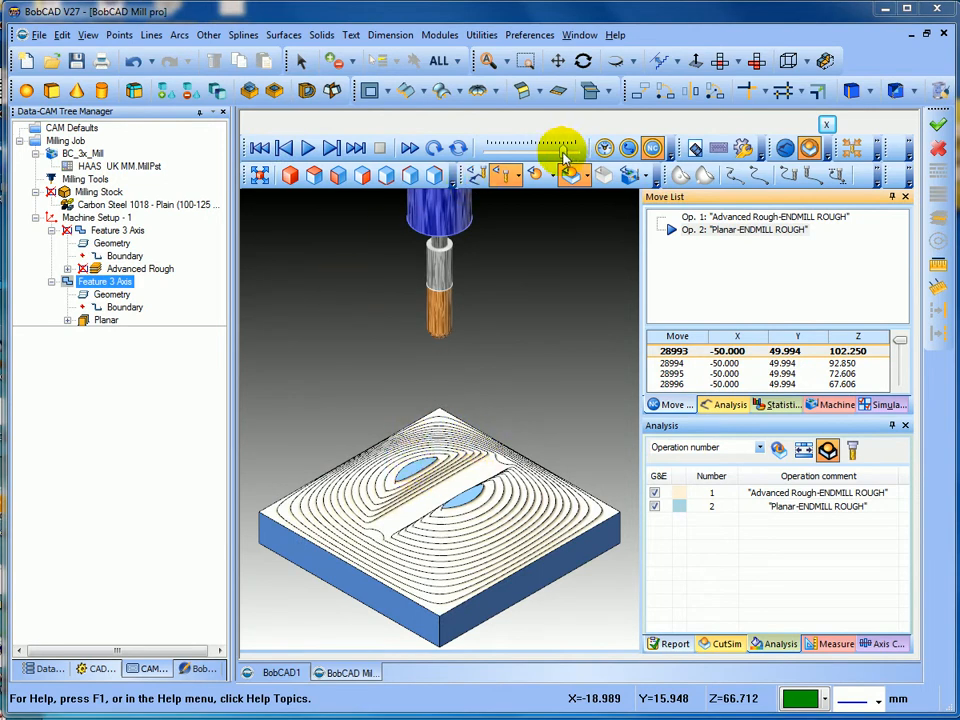
left_click_drag(563, 155, 507, 157)
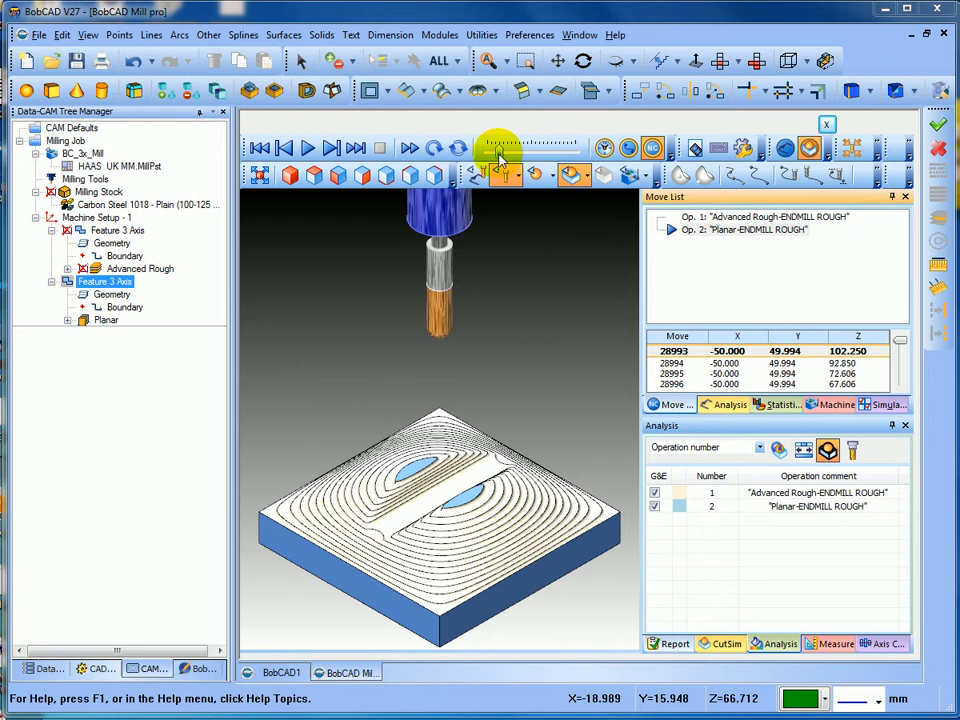
left_click(308, 150)
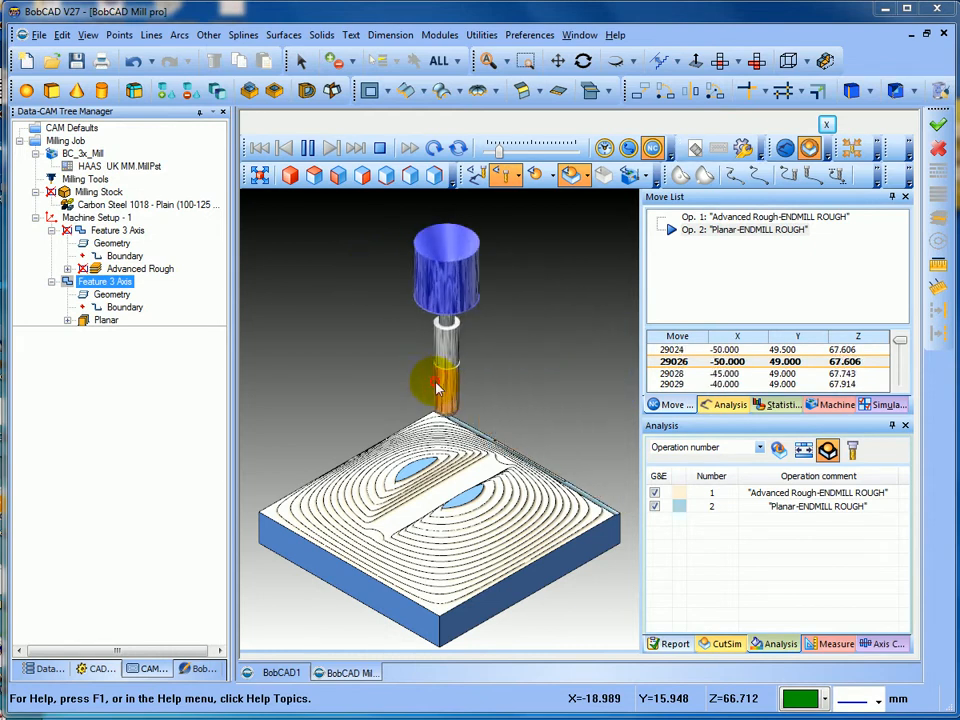
left_click_drag(436, 383, 387, 380)
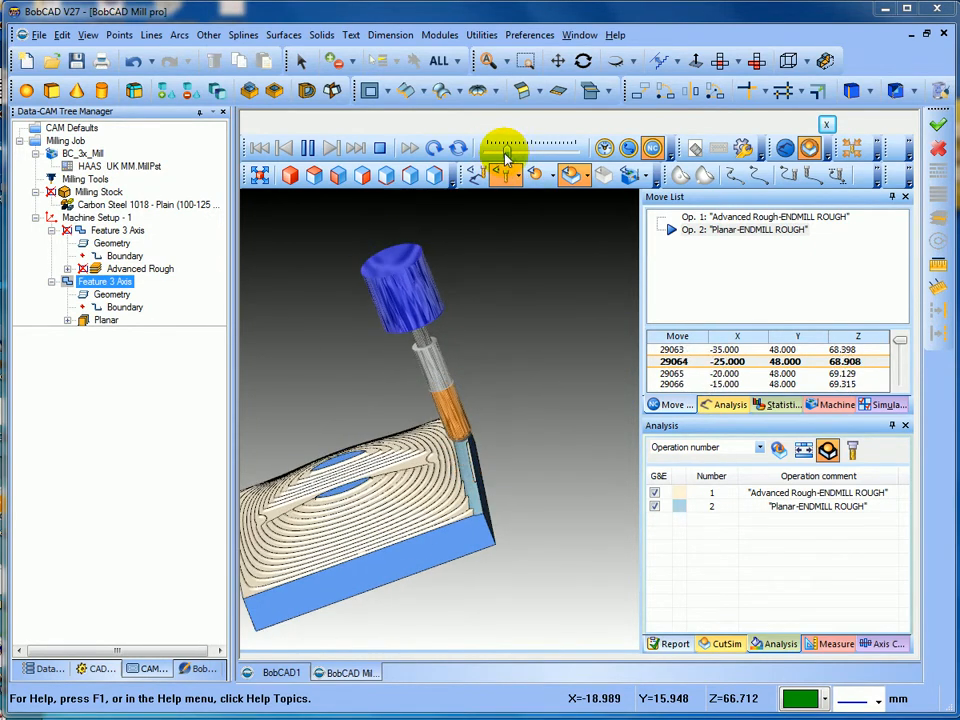
left_click_drag(507, 158, 540, 162)
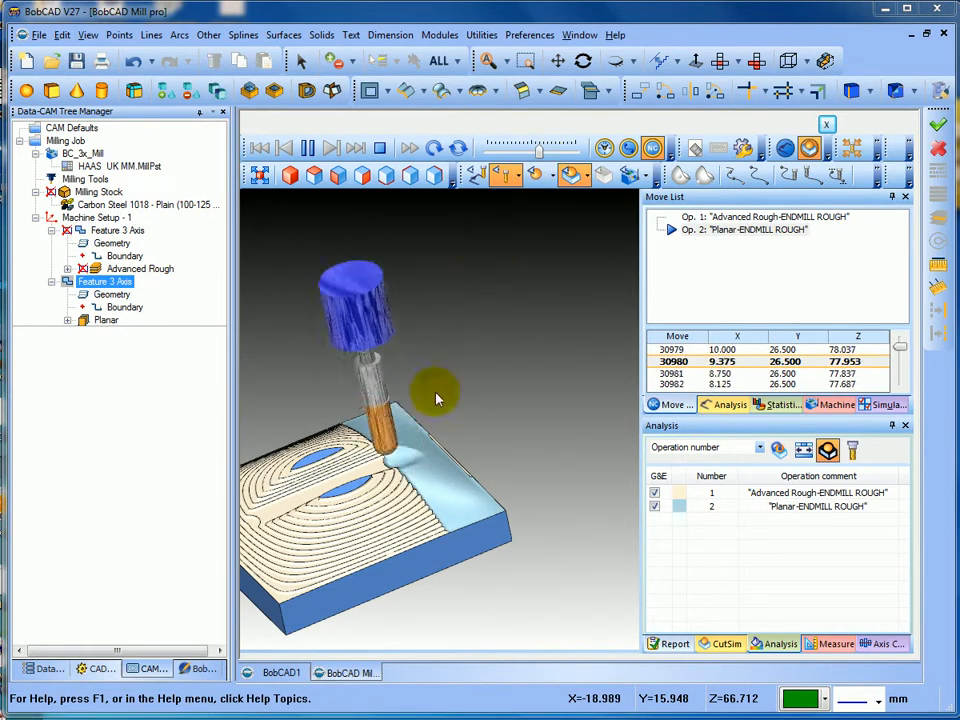
middle_click_drag(436, 400, 428, 460)
left_click(263, 180)
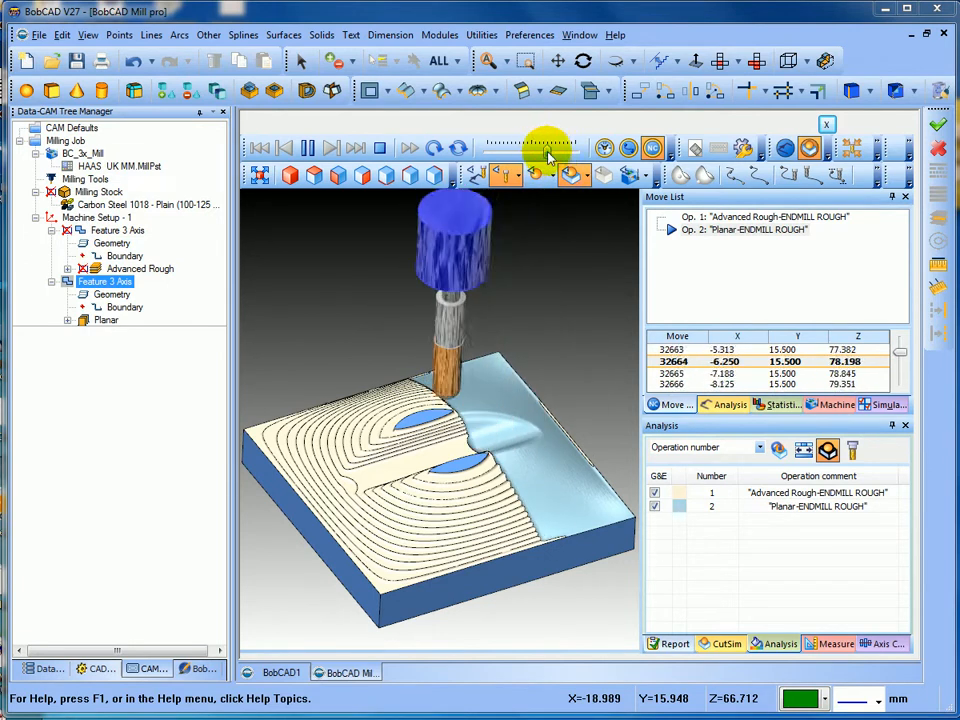
left_click_drag(548, 155, 564, 153)
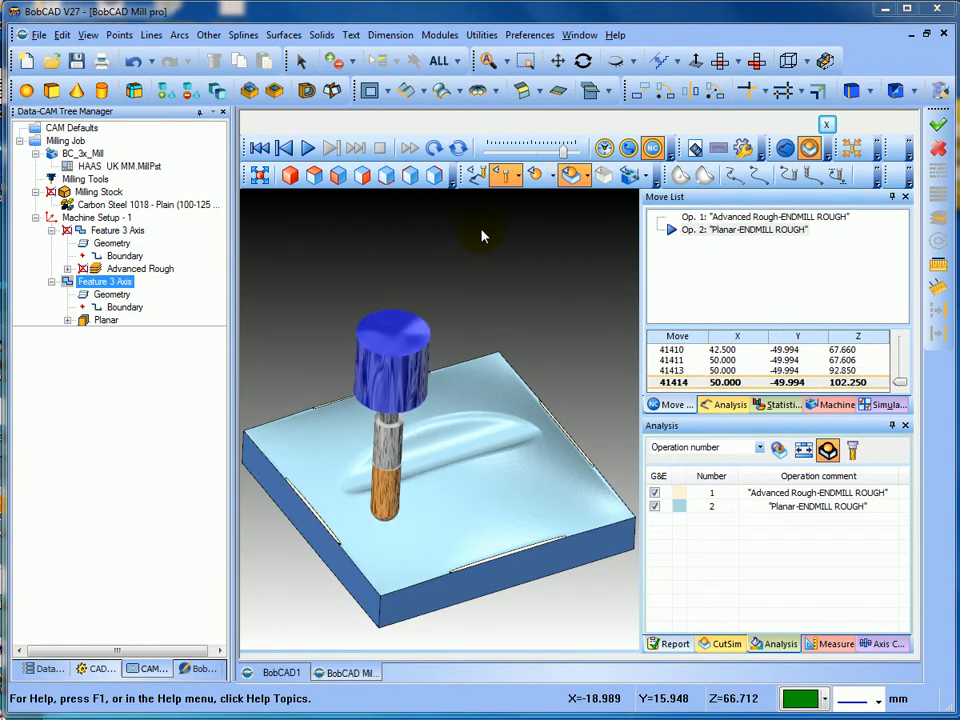
Switch the simulation analysis from Operation number to Deviation and refresh the cut stock comparison.
middle_click_drag(465, 288, 593, 419)
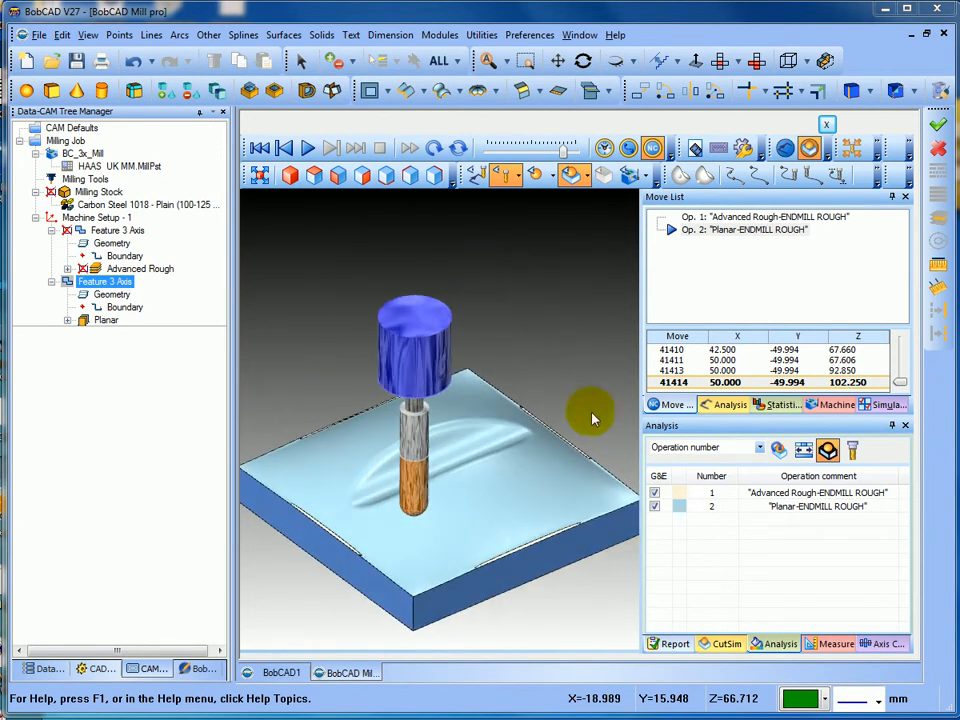
left_click(761, 452)
left_click(731, 465)
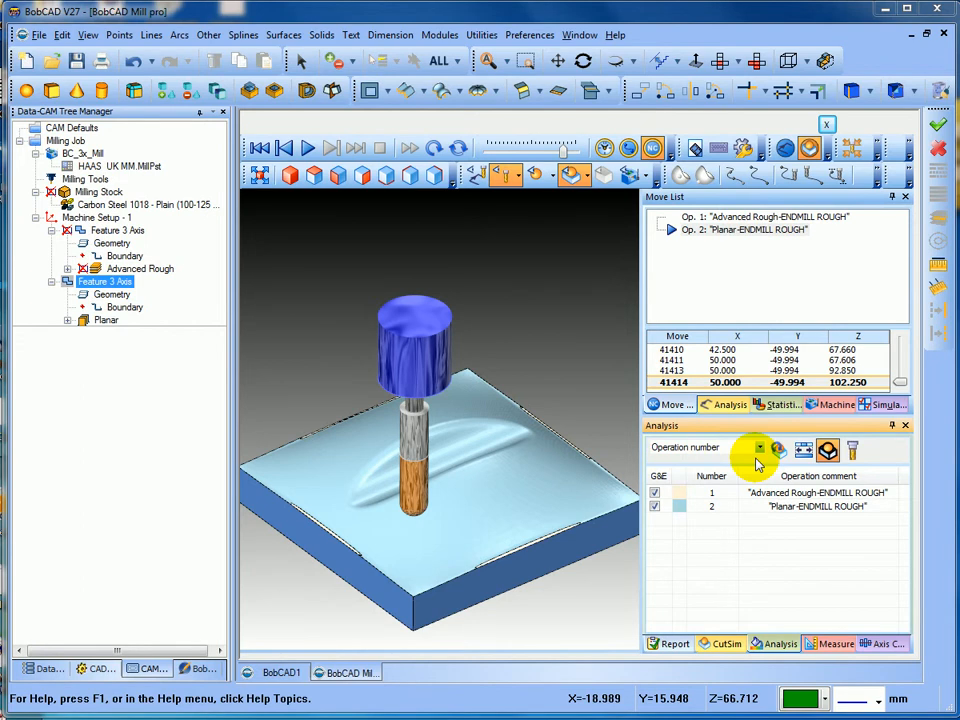
left_click(780, 451)
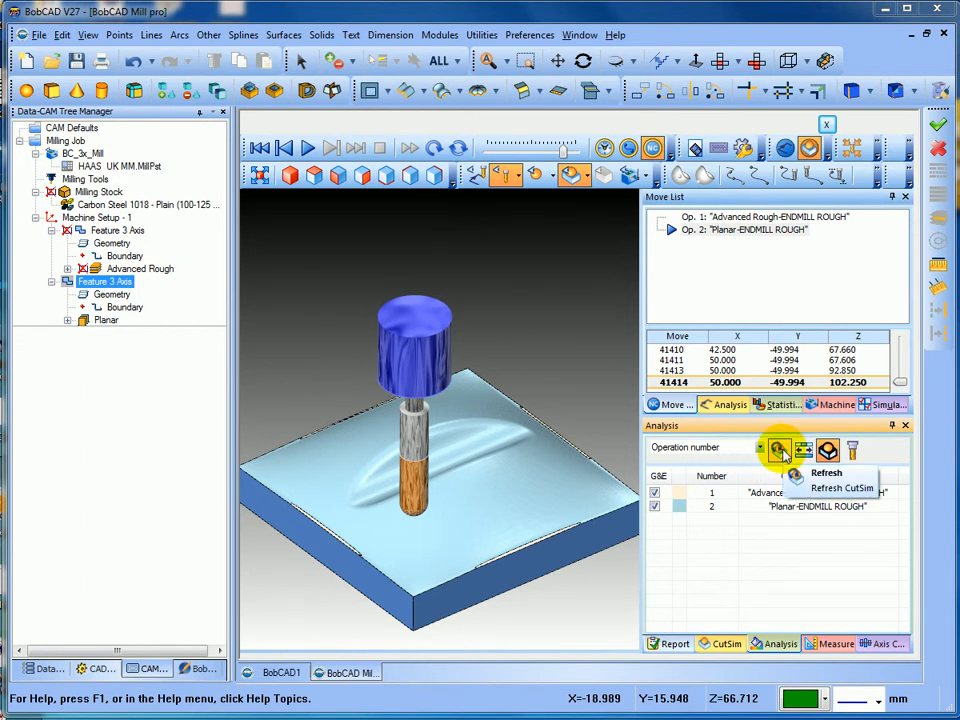
left_click(784, 455)
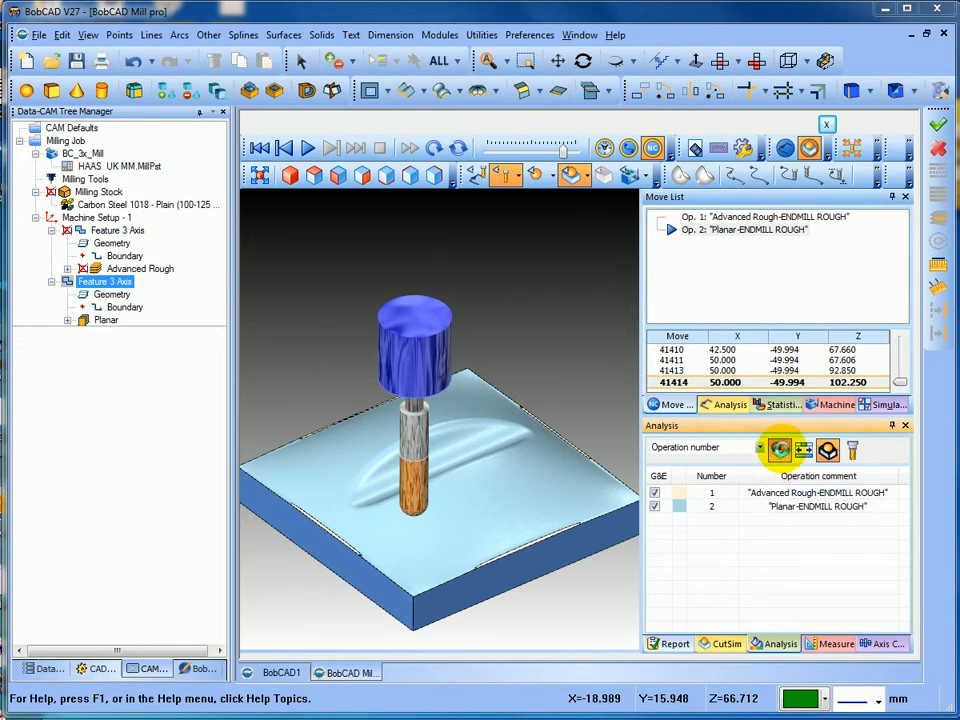
left_click(760, 448)
left_click(678, 497)
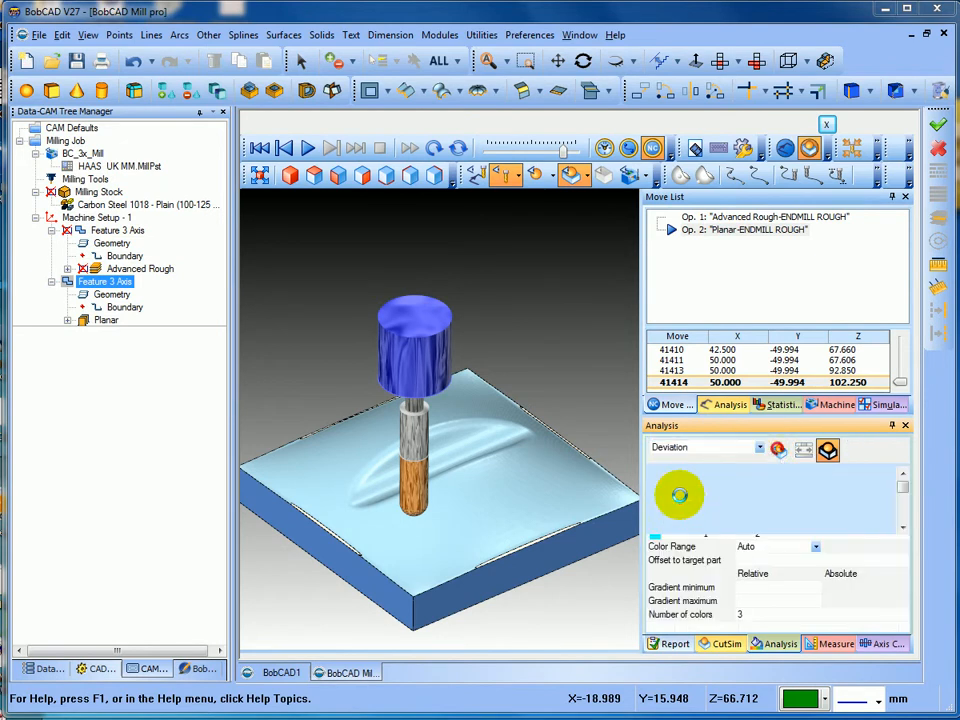
left_click(777, 452)
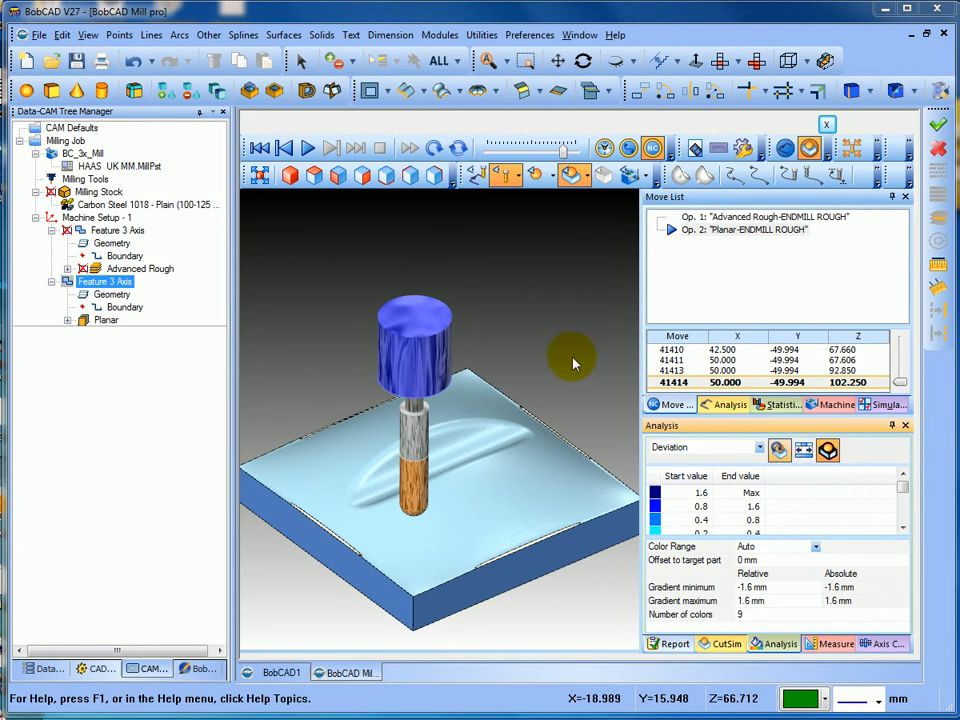
Examine the deviation colours on the machined dome and surrounding face, and exit the simulation.
mouse_move(557, 354)
middle_mouse_down()
mouse_move(529, 381)
mouse_move(532, 408)
mouse_move(549, 424)
mouse_move(537, 352)
mouse_move(574, 356)
mouse_move(551, 347)
mouse_move(509, 381)
mouse_move(503, 408)
mouse_move(498, 392)
mouse_move(506, 392)
middle_mouse_up()
scroll(510, 381, "up", 3)
scroll(510, 381, "down", 6)
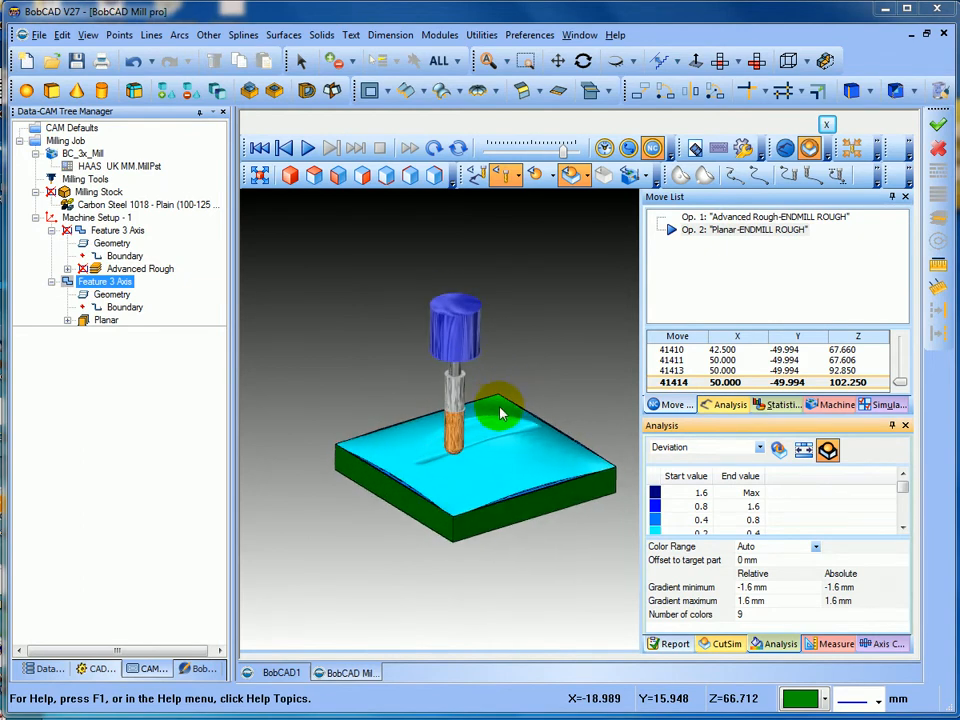
left_click(826, 127)
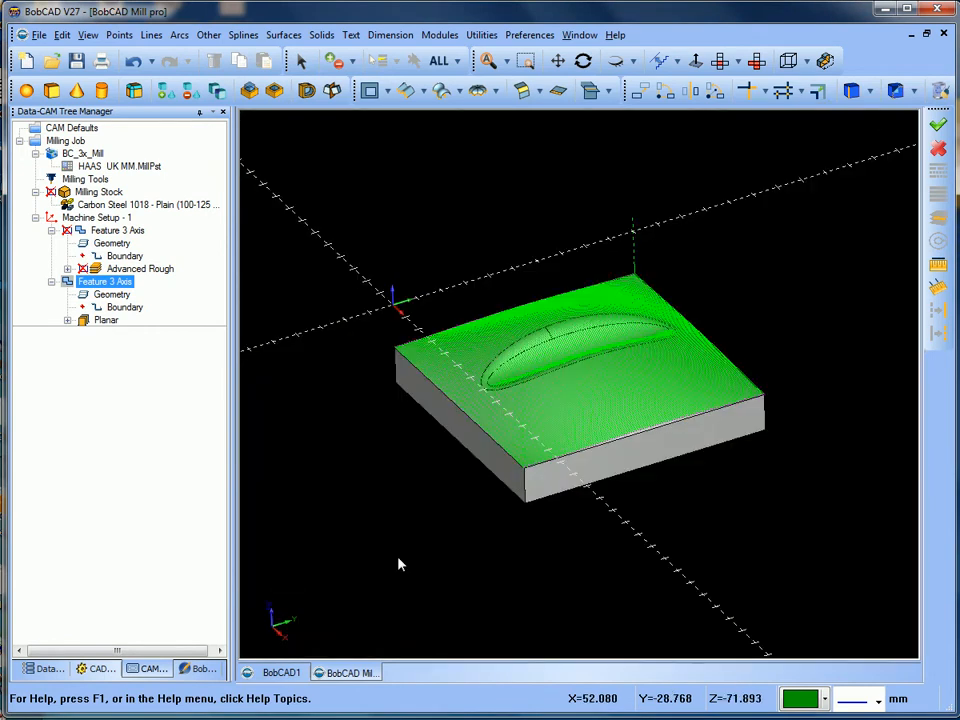
Blank the toolpath of the second 3-axis feature that holds the Planar operation.
left_click(474, 496)
middle_click_drag(439, 511, 457, 528)
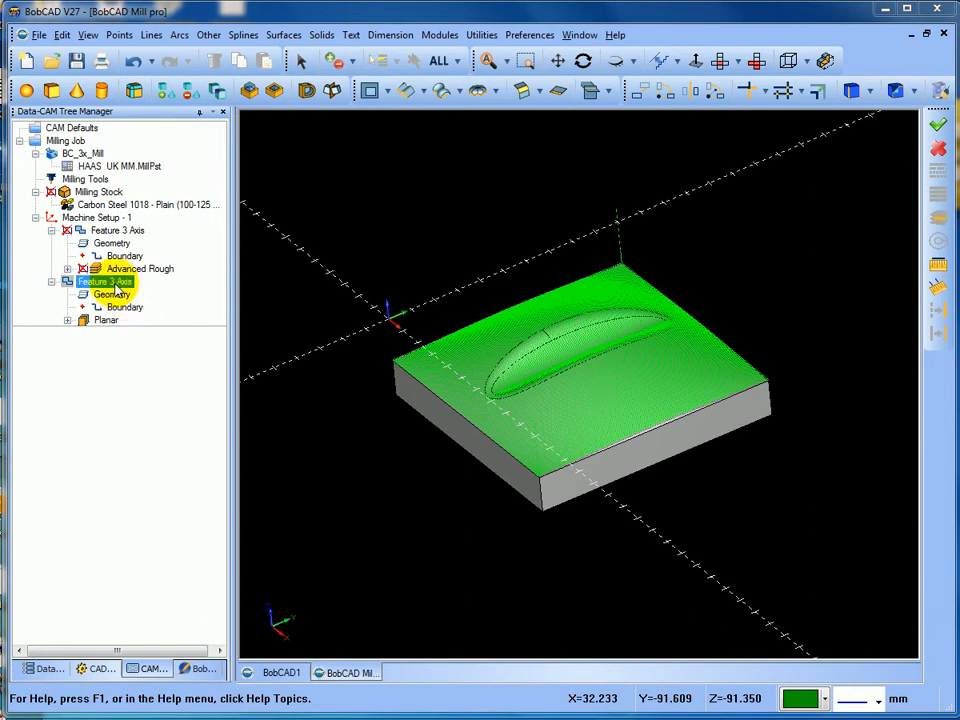
right_click(95, 281)
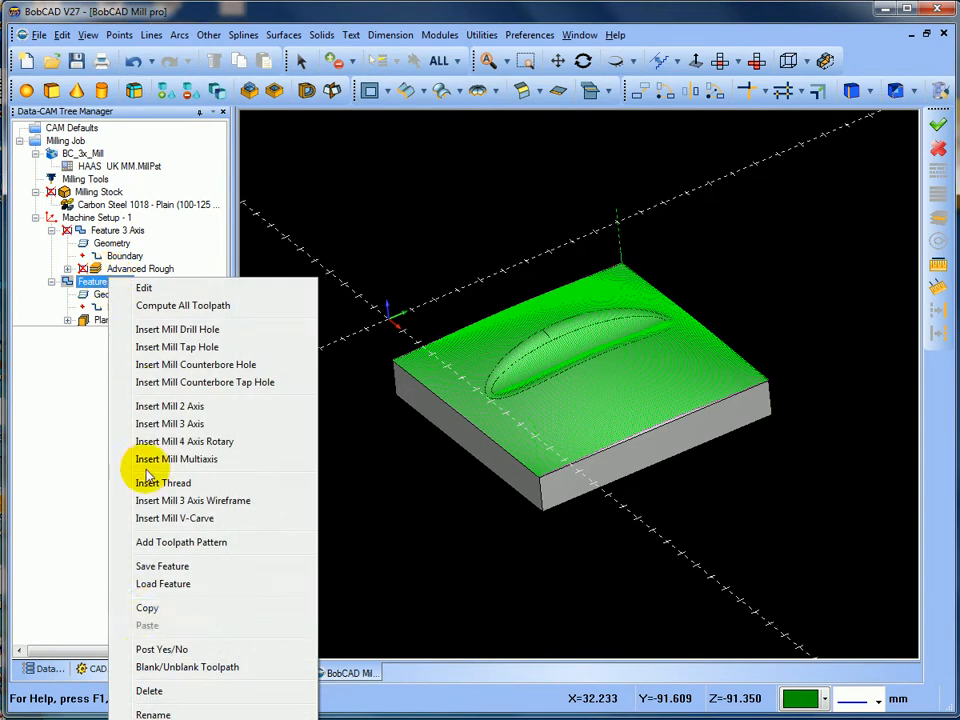
left_click(158, 667)
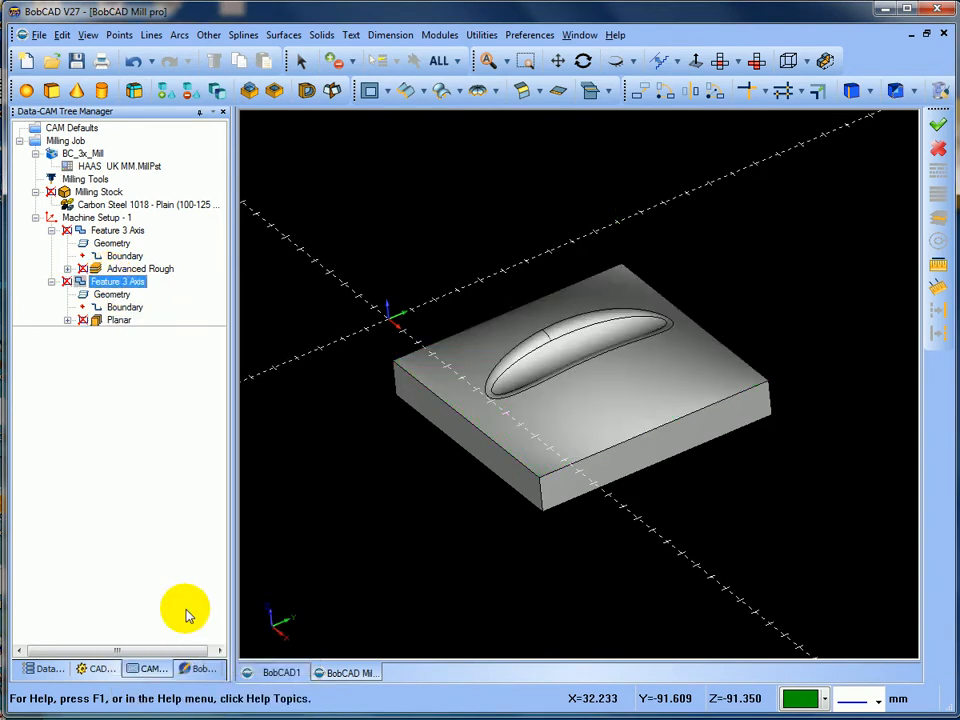
Add a third Mill 3 Axis feature to Machine Setup - 1 with the whole part as its geometry.
middle_click_drag(356, 416, 390, 426)
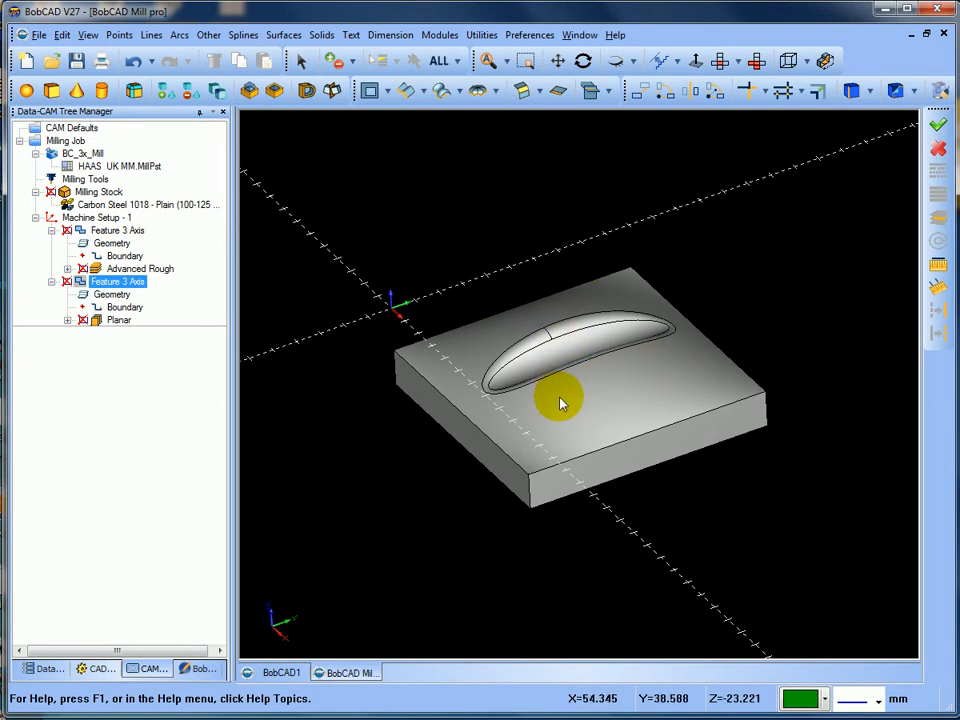
left_click(90, 218)
right_click(90, 220)
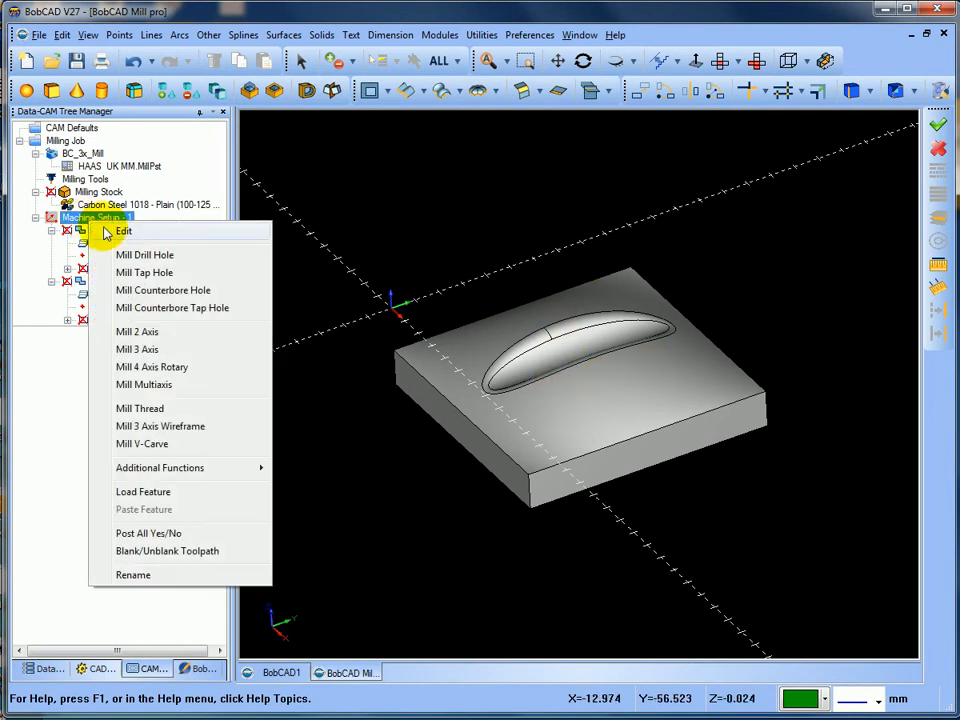
left_click(157, 352)
left_click(416, 206)
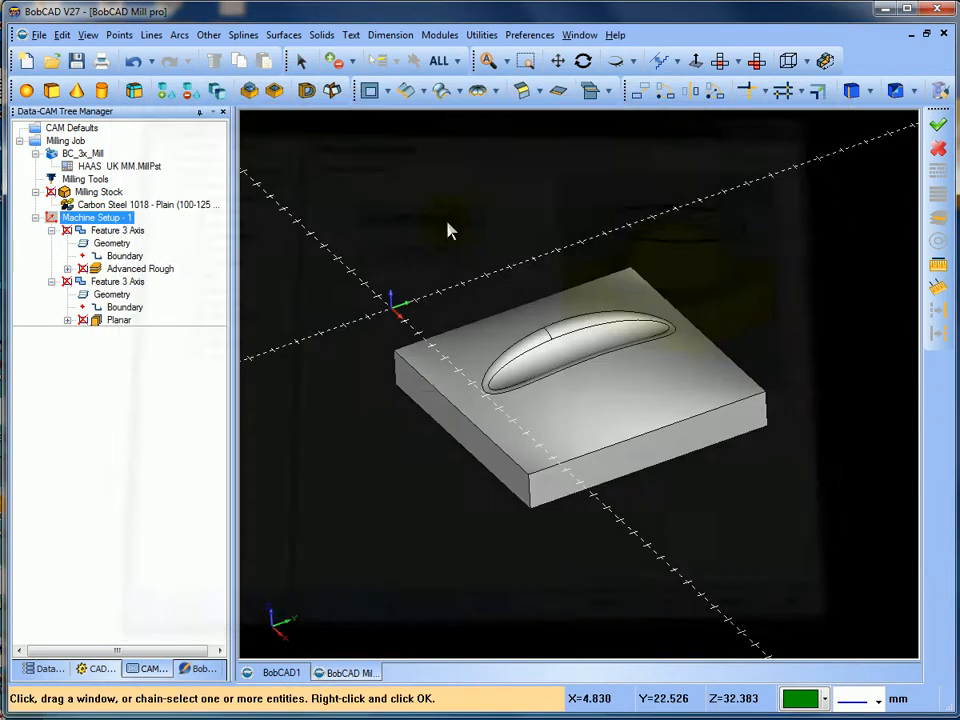
left_click_drag(757, 533, 778, 543)
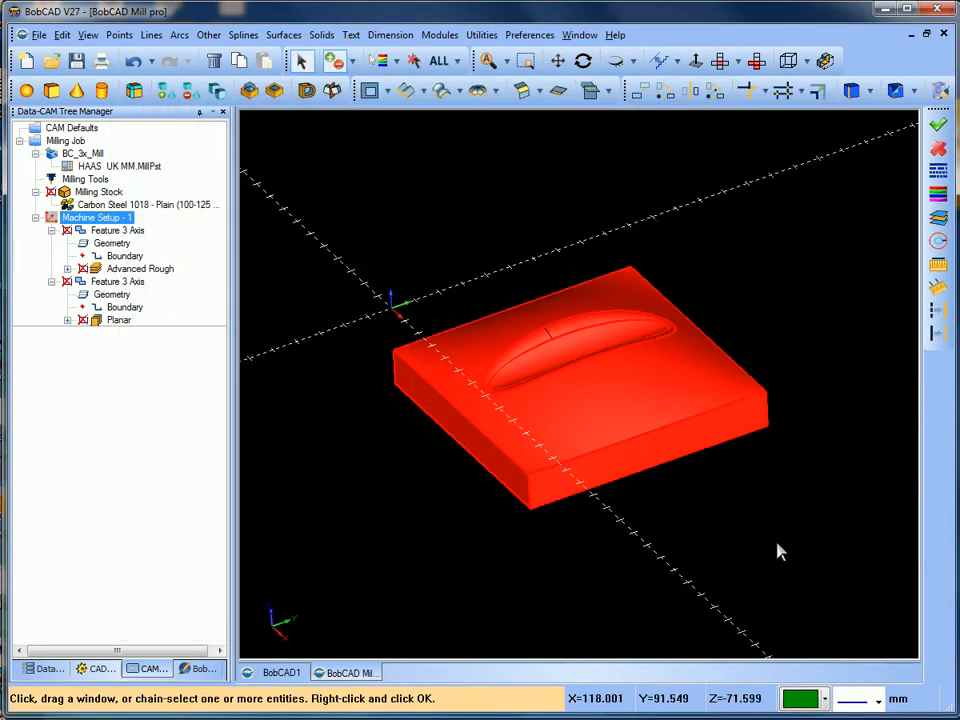
right_click(696, 536)
Set the new 3-axis feature's Rapid Plane to 10 mm, Feed Plane to 2 mm and Top of Feature to 0.
left_click(612, 610)
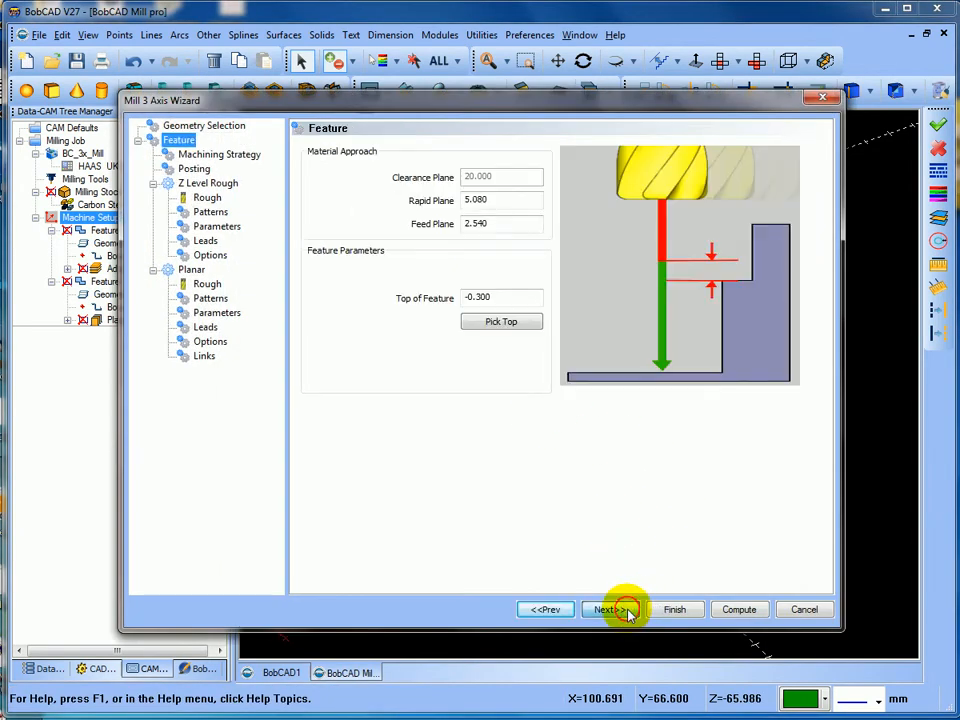
double_click(503, 200)
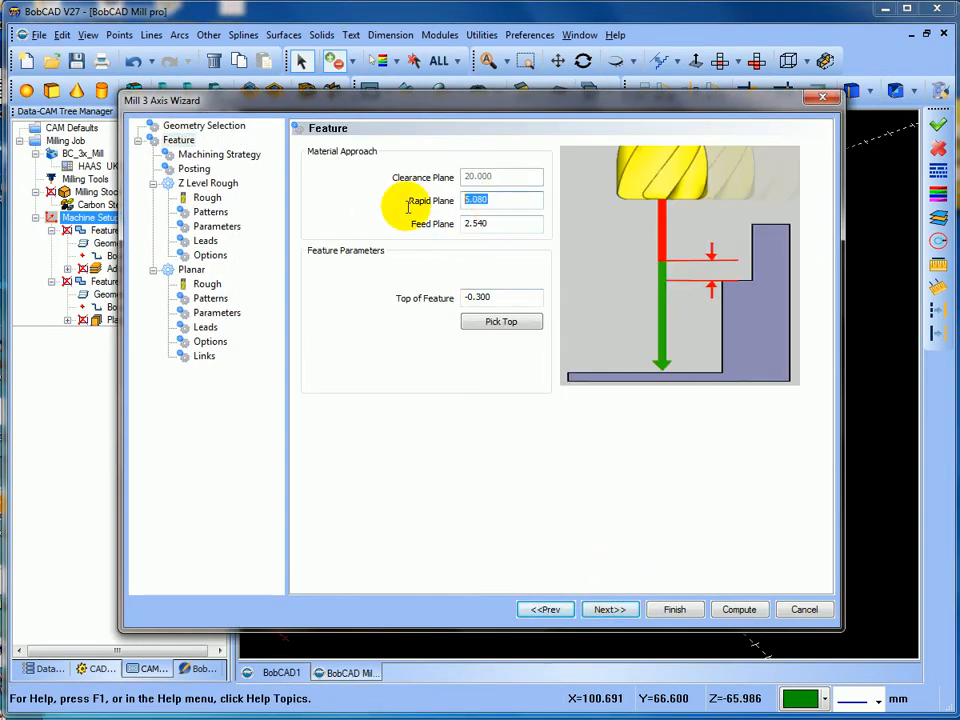
type("10")
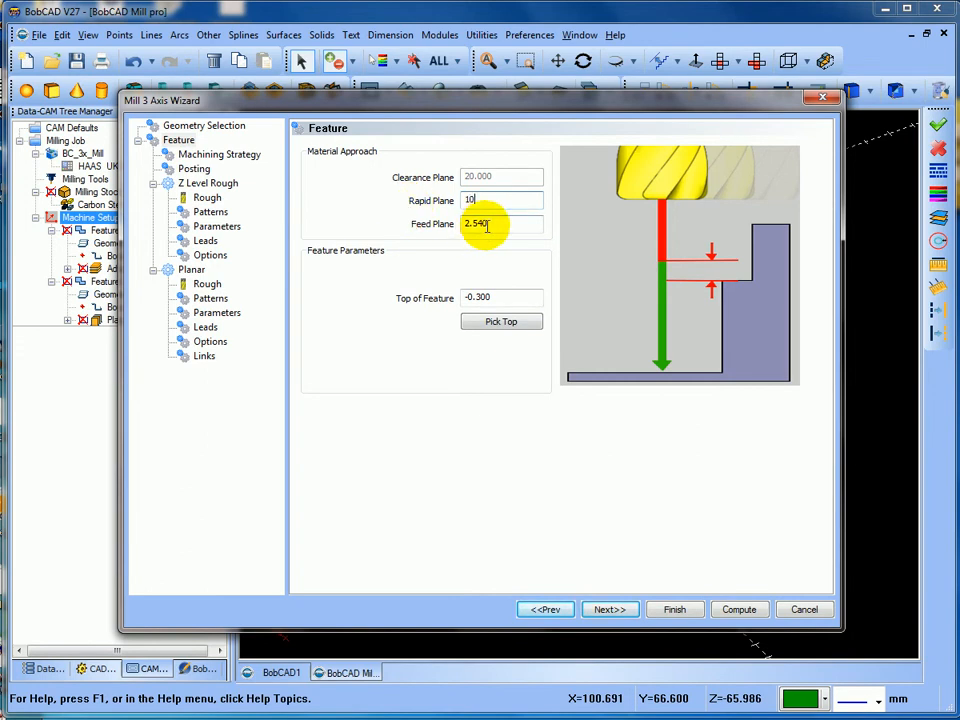
key("Tab")
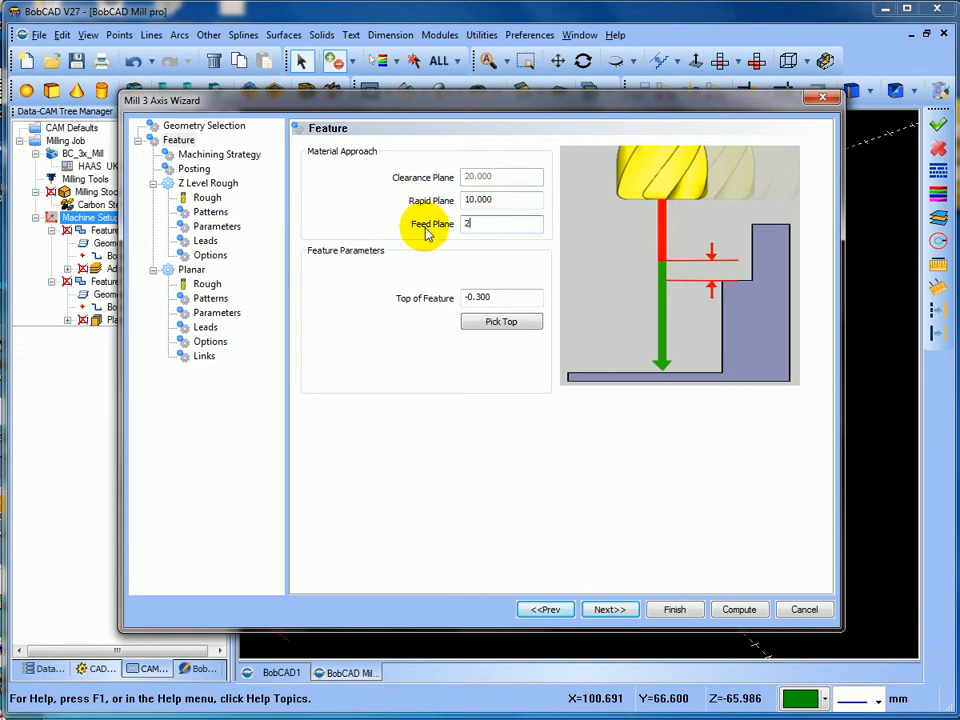
type("2")
double_click(476, 296)
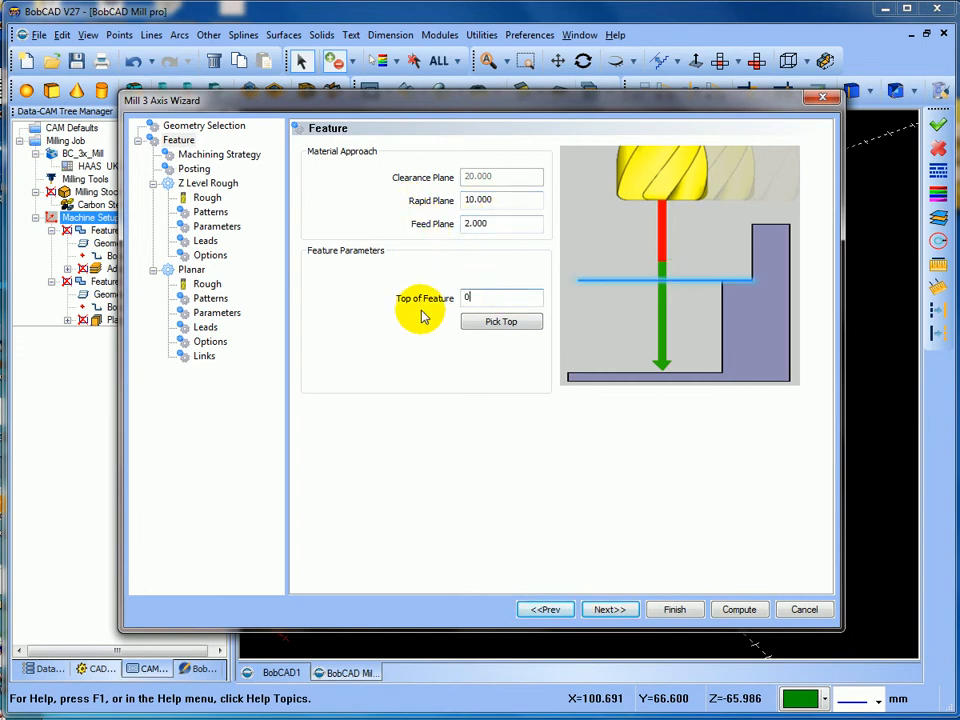
Choose the standard Planar template as the machining strategy for the third 3-axis feature.
left_click(610, 610)
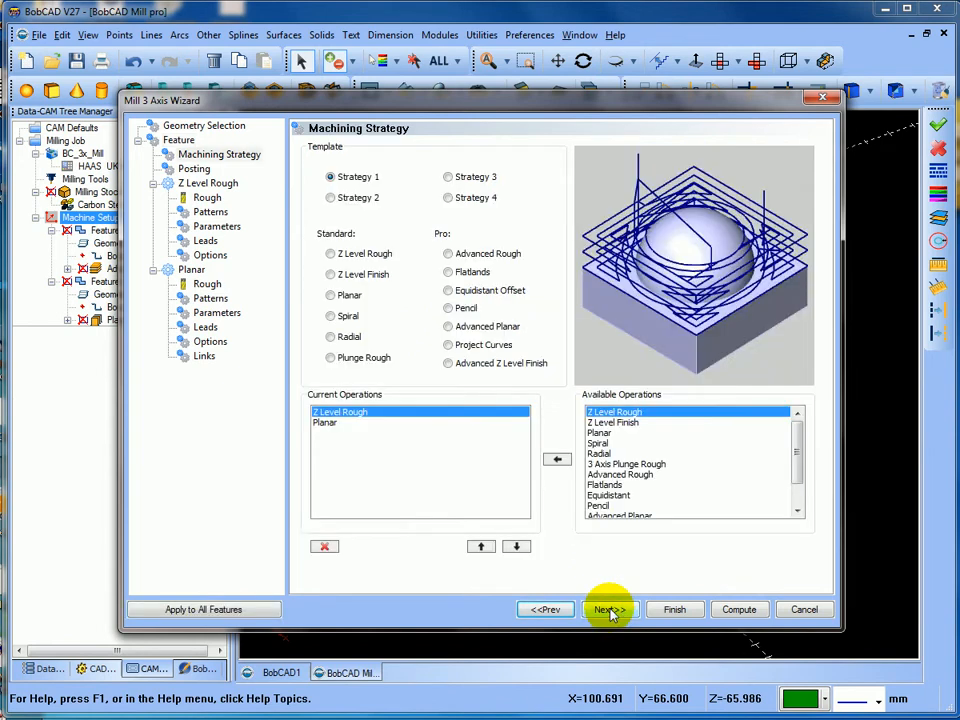
left_click(331, 296)
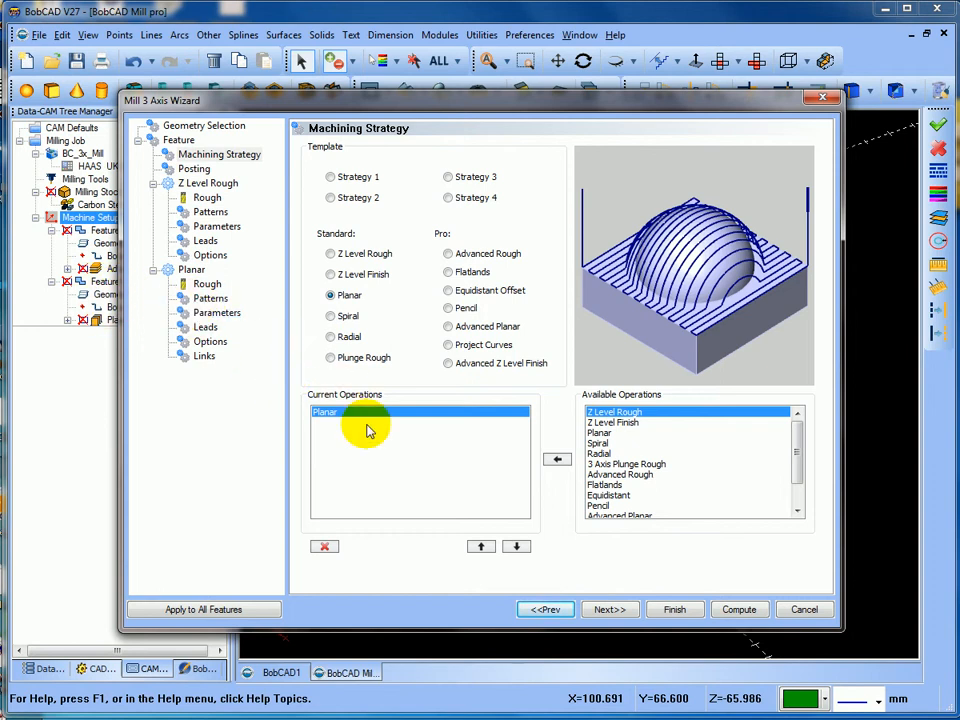
left_click(610, 609)
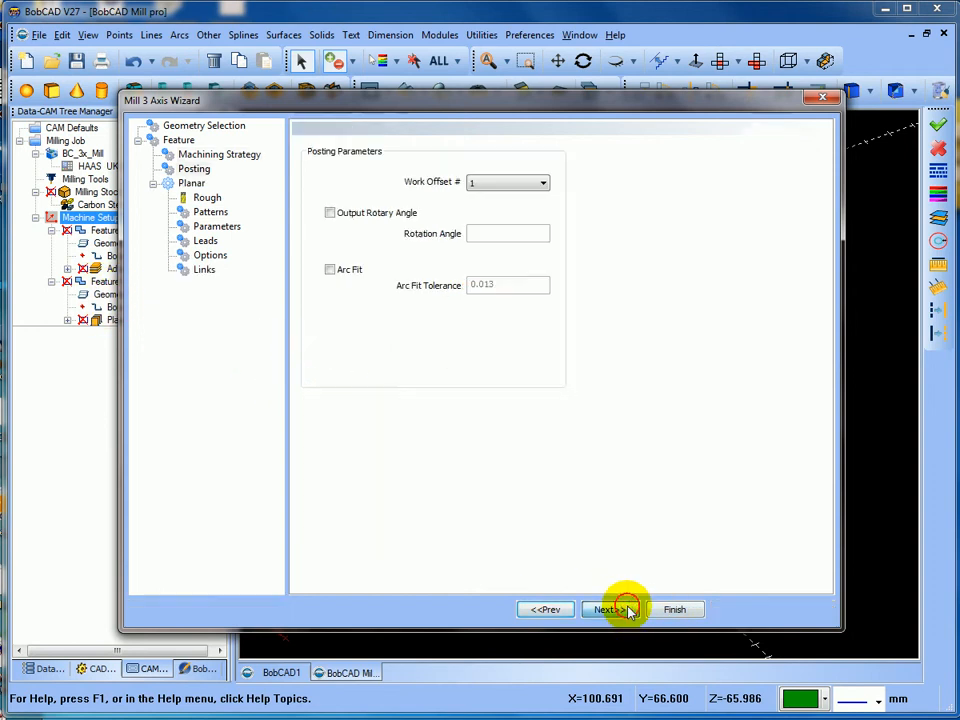
Define the Planar operation's tool with an 8 mm diameter and a 4 mm corner radius.
left_click(627, 609)
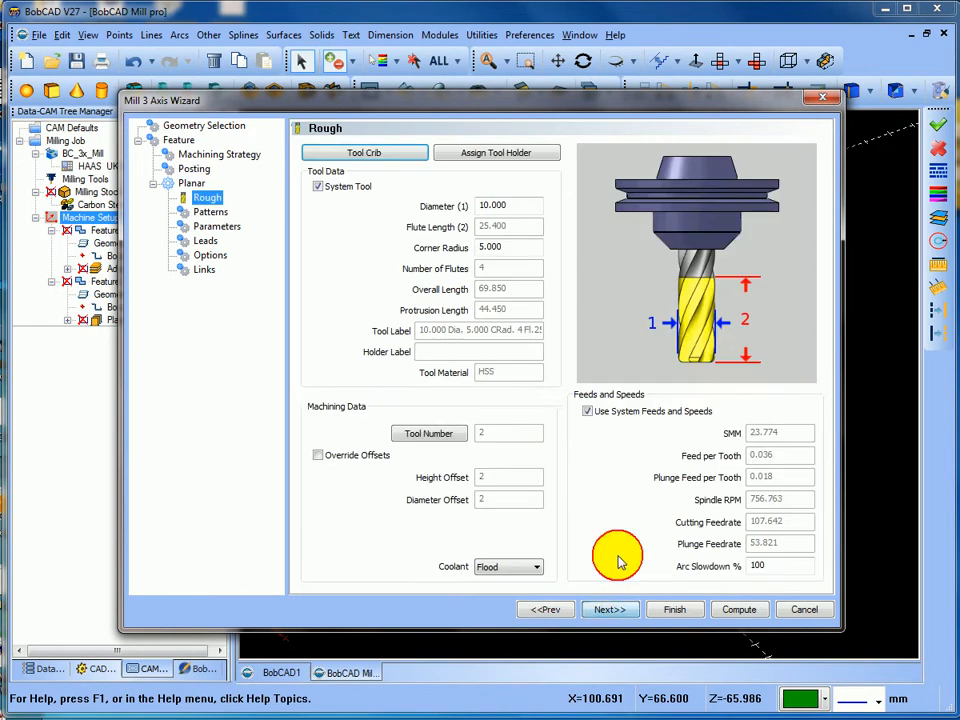
left_click_drag(518, 207, 407, 208)
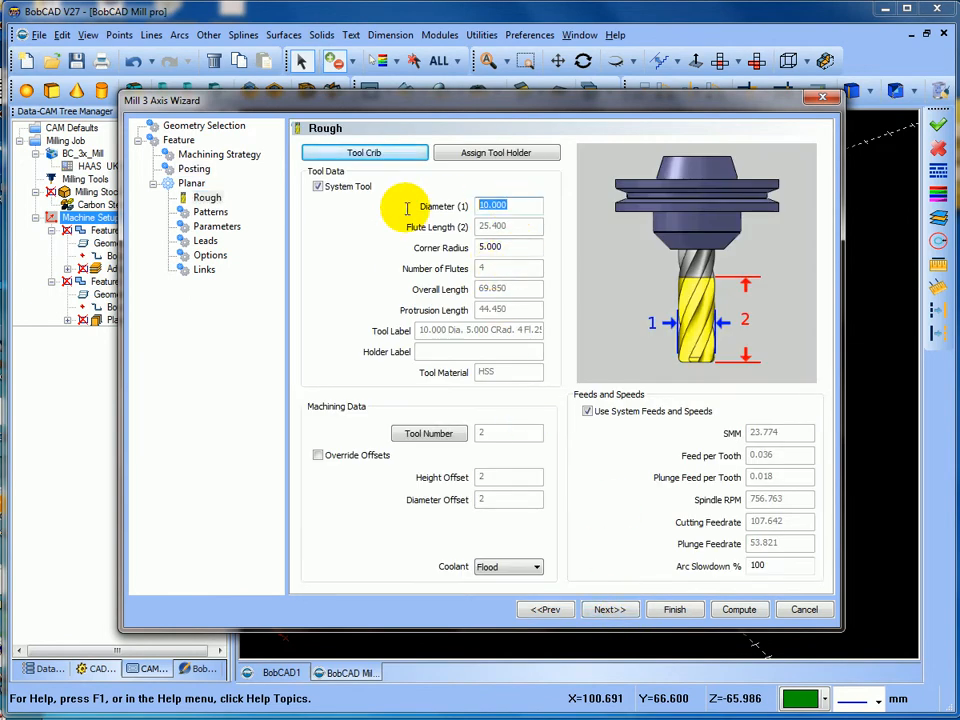
type("8")
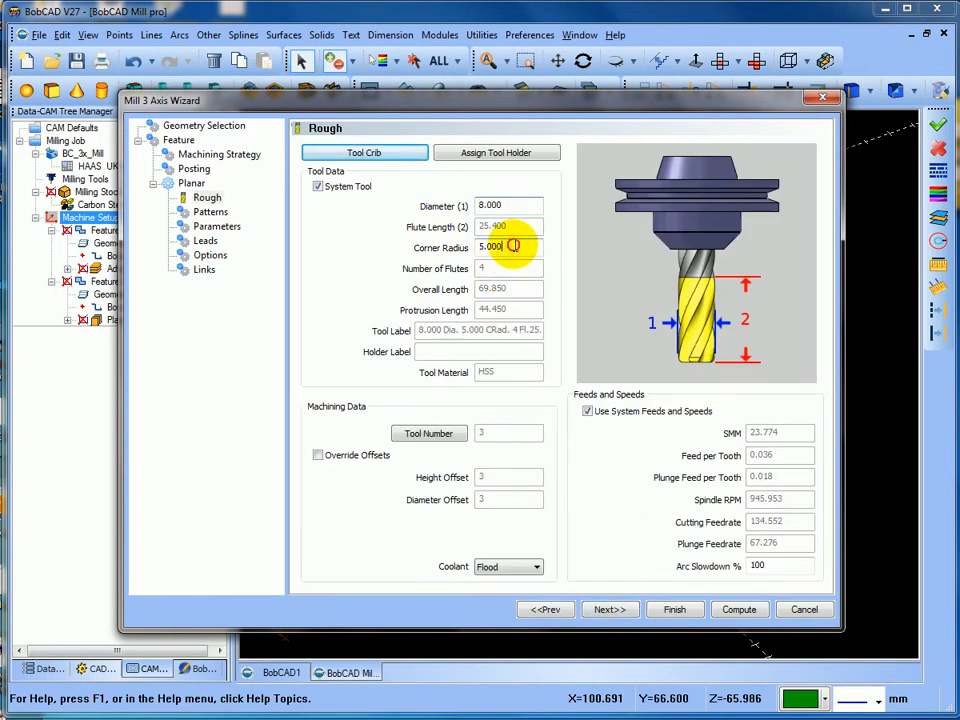
left_click_drag(486, 246, 445, 256)
type("4")
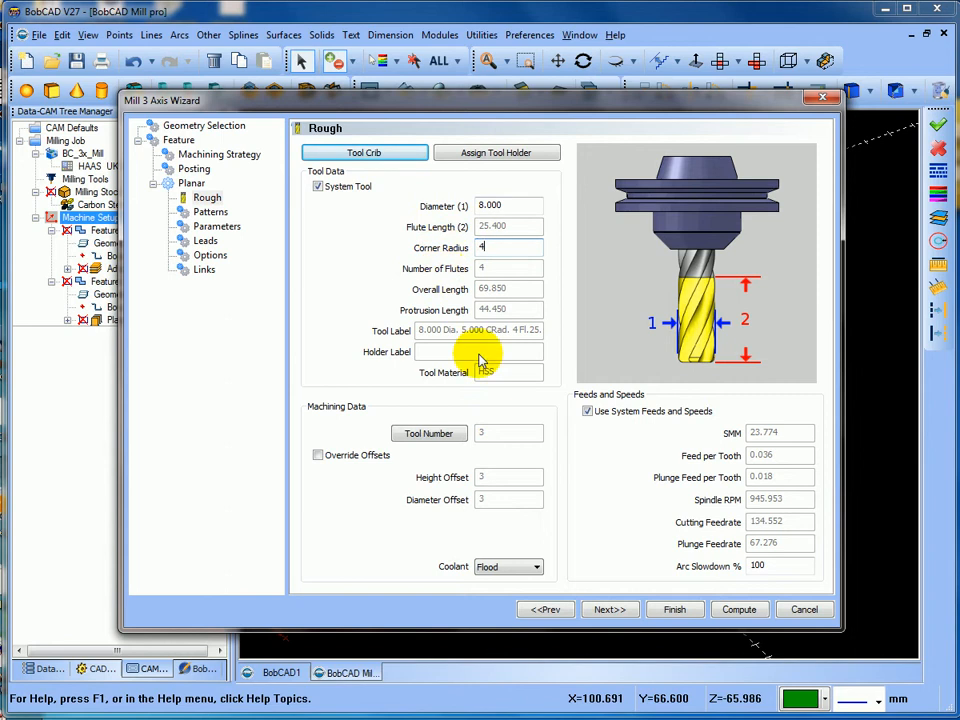
left_click(610, 609)
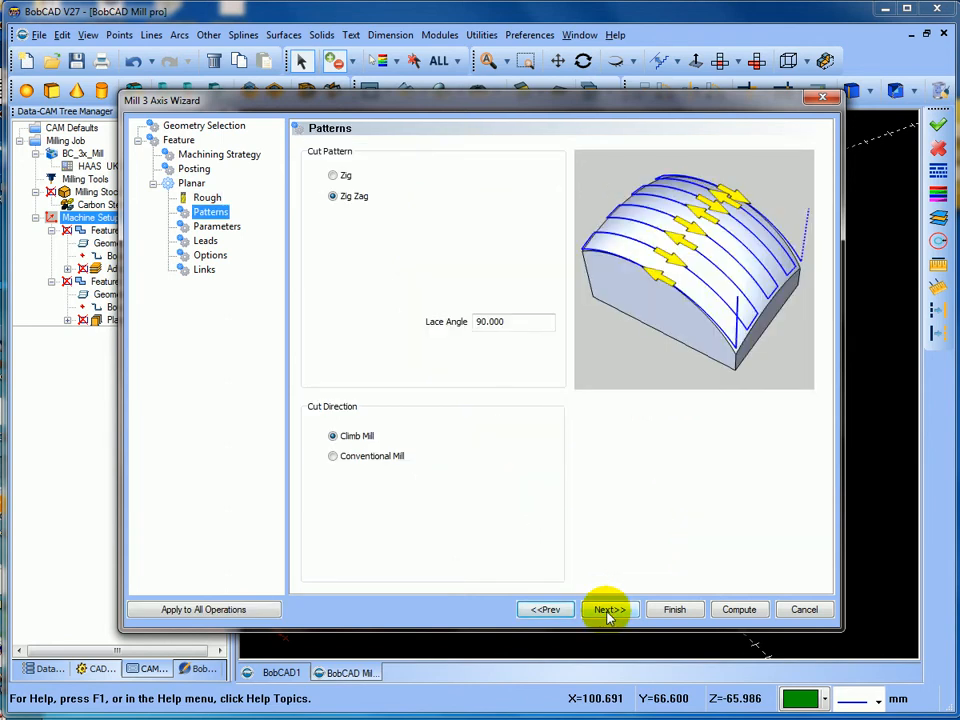
left_click_drag(529, 321, 436, 330)
type("30")
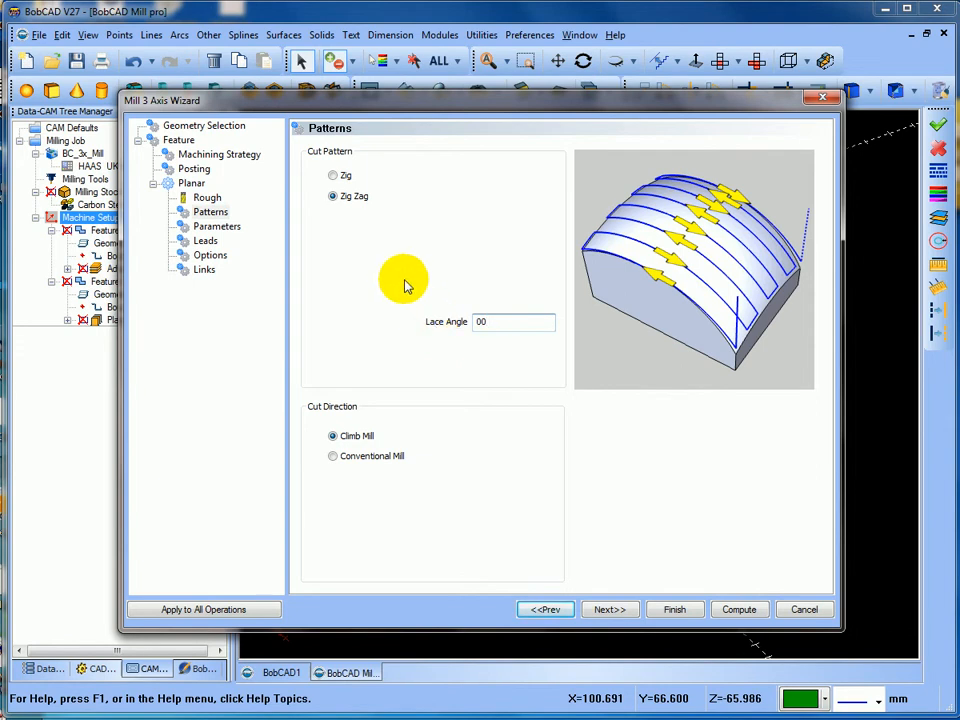
left_click_drag(493, 321, 437, 337)
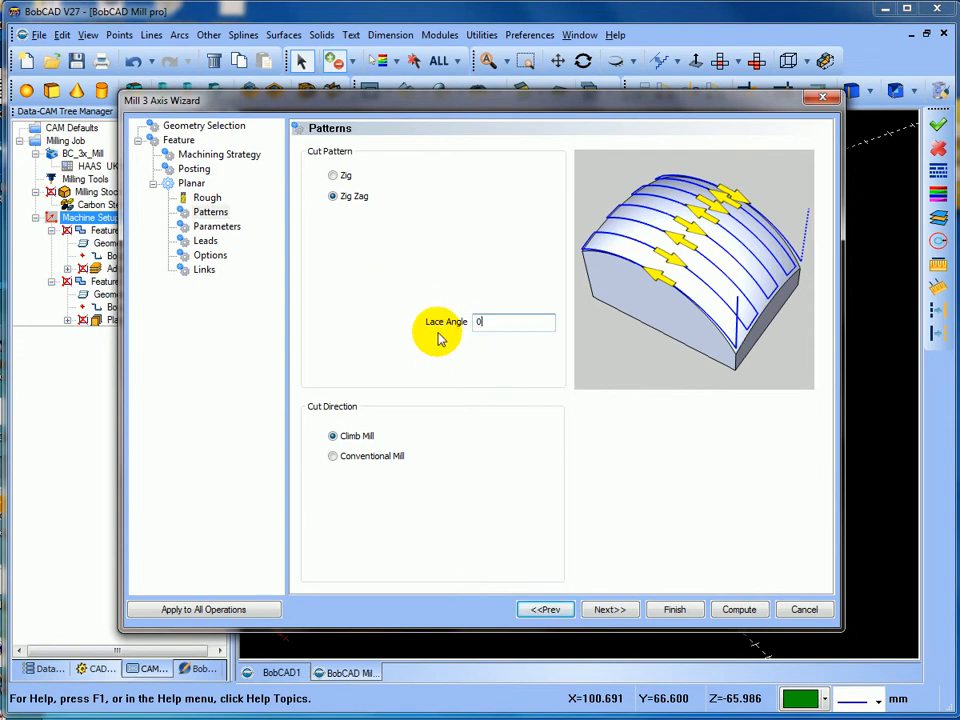
type("0")
Set the Planar lace angle to 45 degrees and use the Zig Zag cut pattern.
left_click_drag(482, 321, 406, 323)
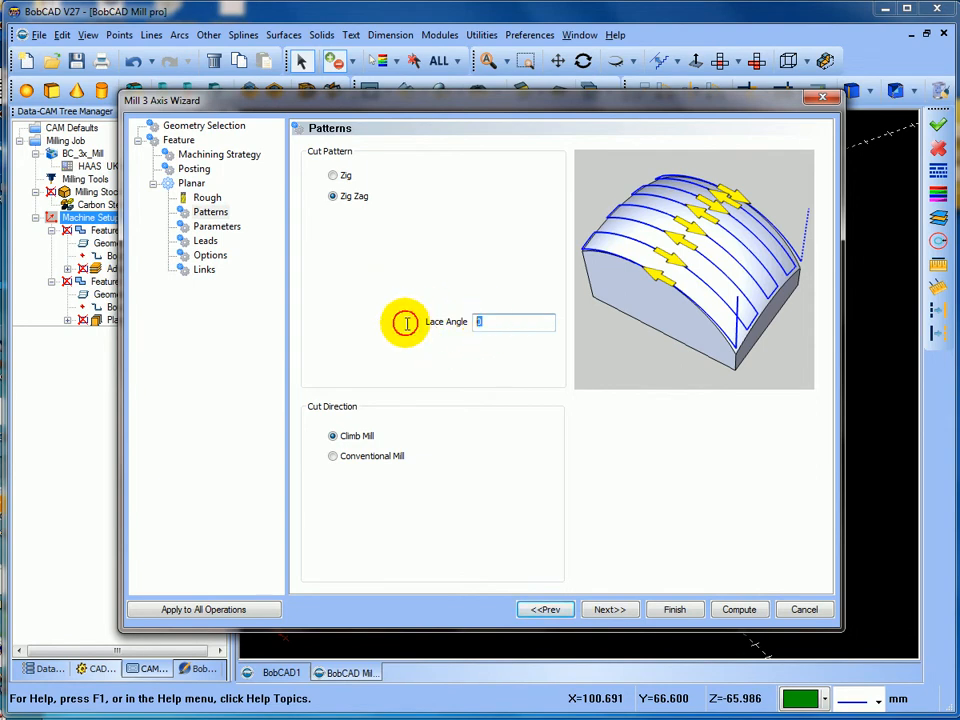
type("45")
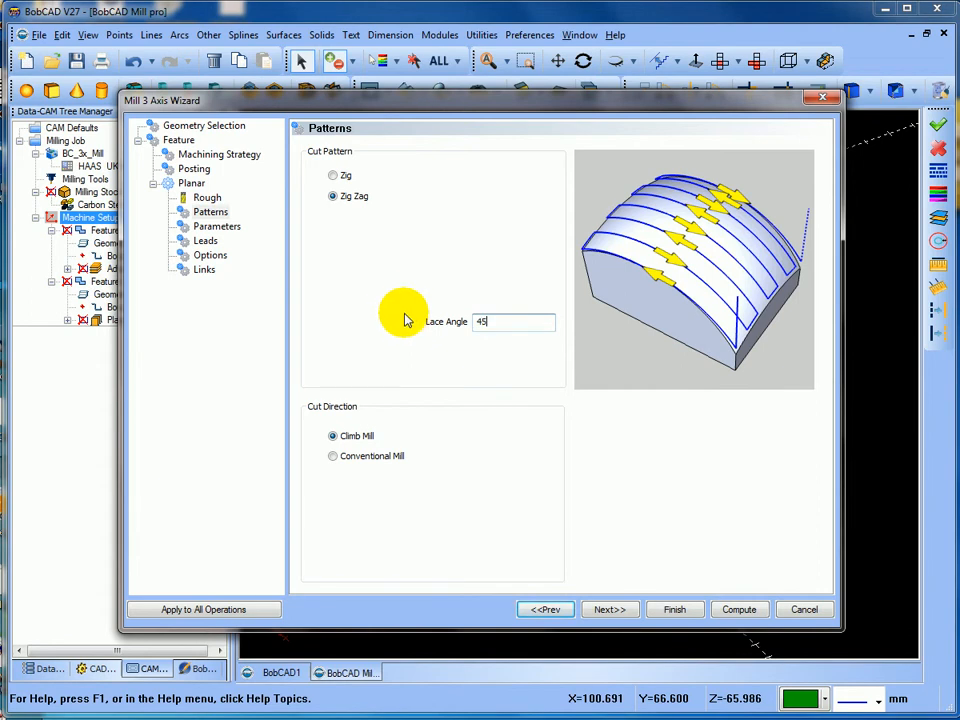
left_click(335, 177)
left_click(335, 198)
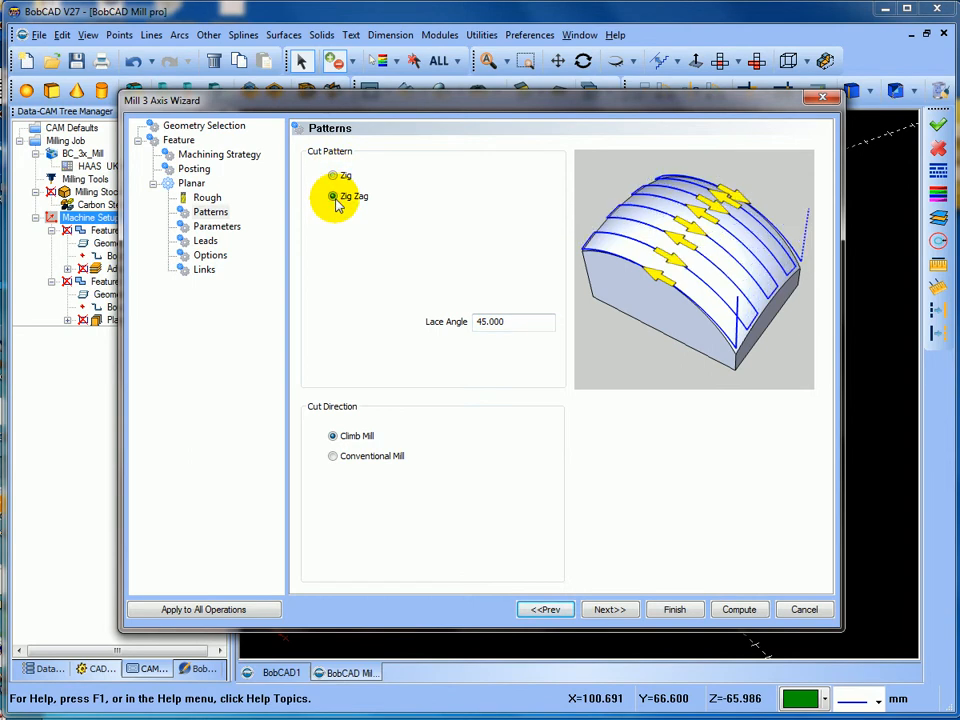
Set the Planar finish stepover to 0.2 mm.
left_click(609, 609)
left_click_drag(506, 172, 422, 185)
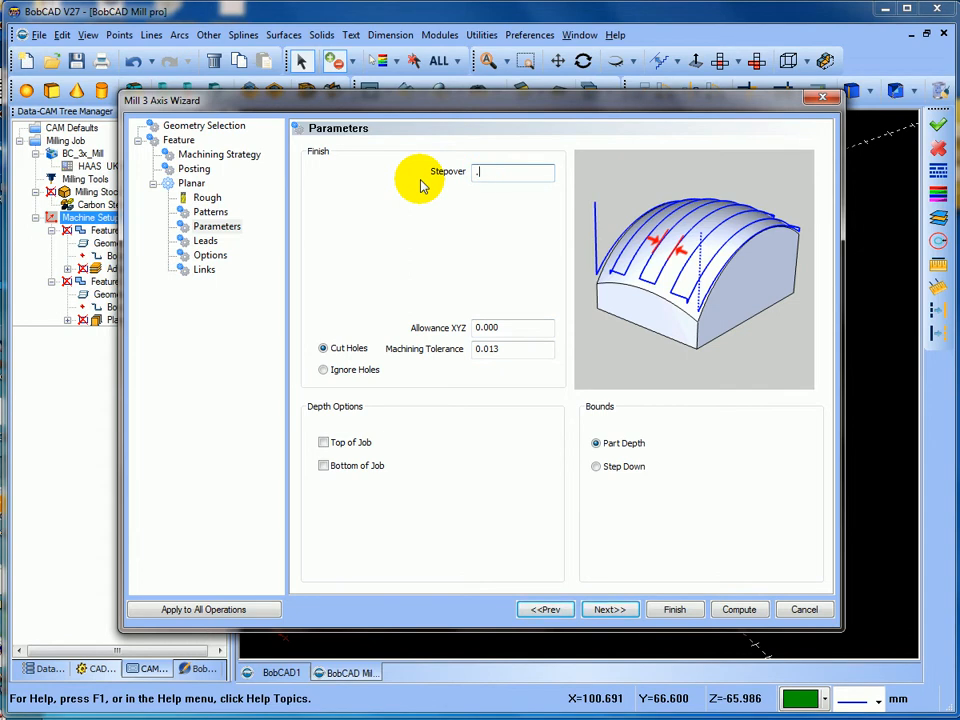
type(".2")
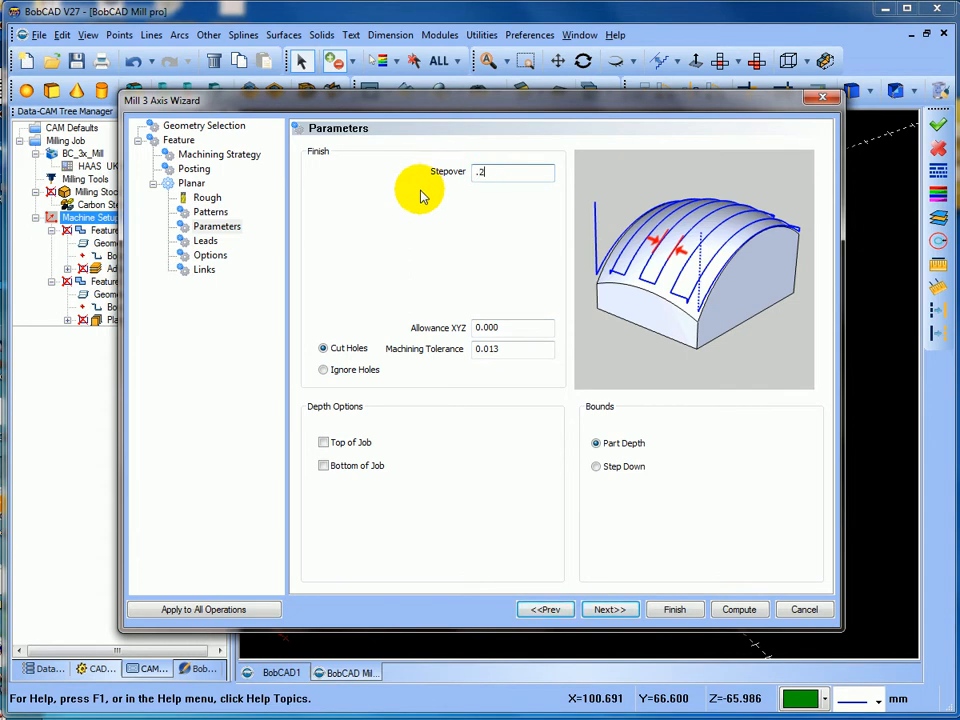
left_click_drag(508, 349, 461, 349)
left_click(507, 353)
double_click(507, 353)
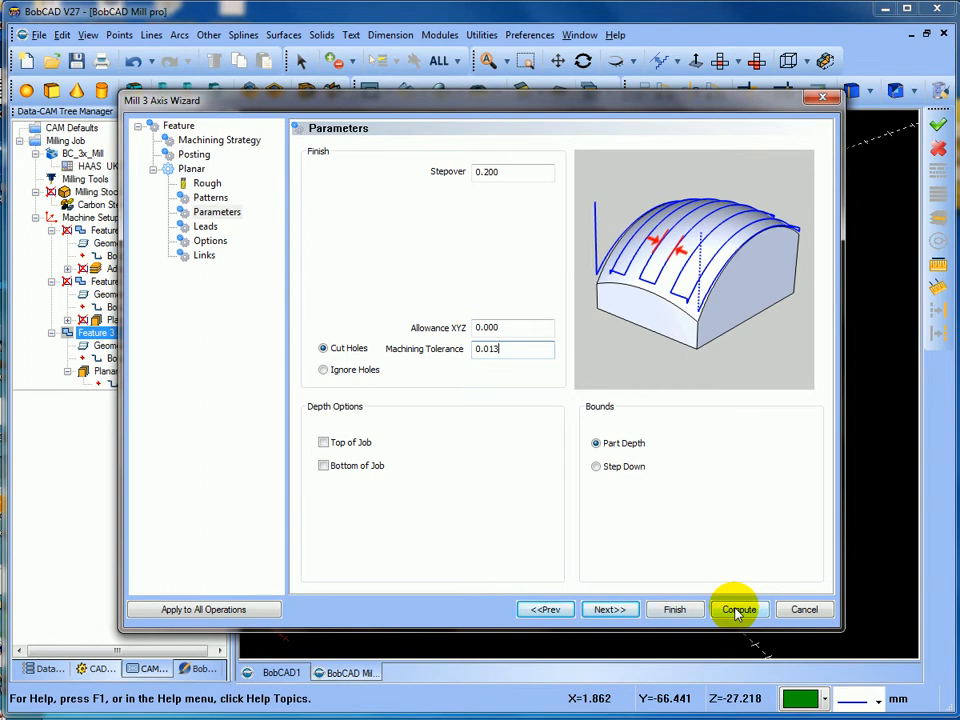
Go through the Planar leads, options and links with Follow linking, and compute the toolpath.
left_click(616, 609)
left_click(614, 609)
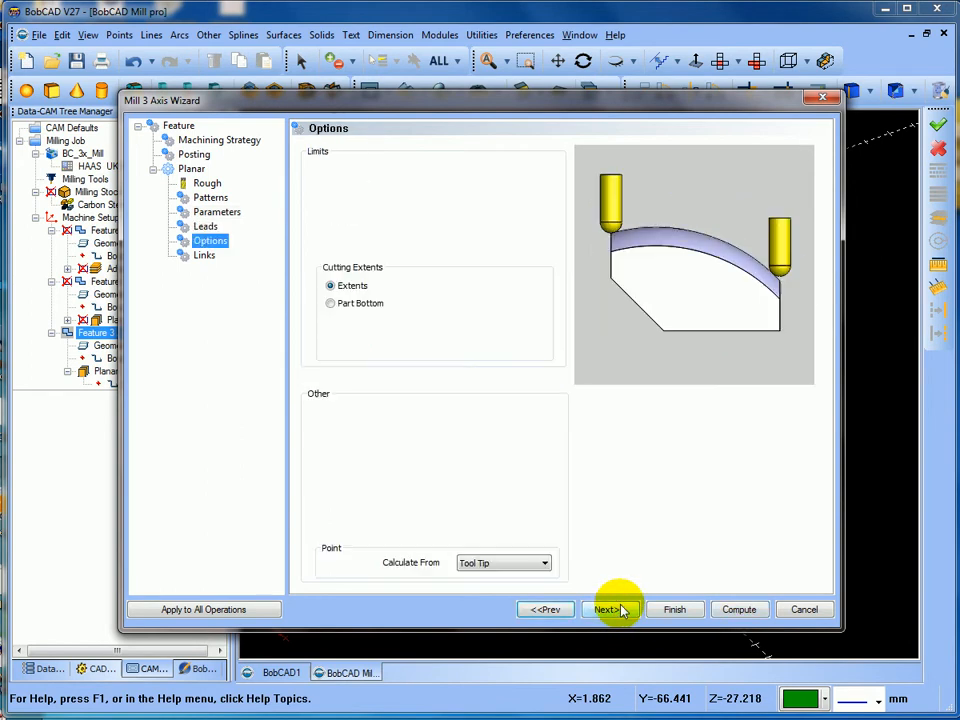
left_click(614, 609)
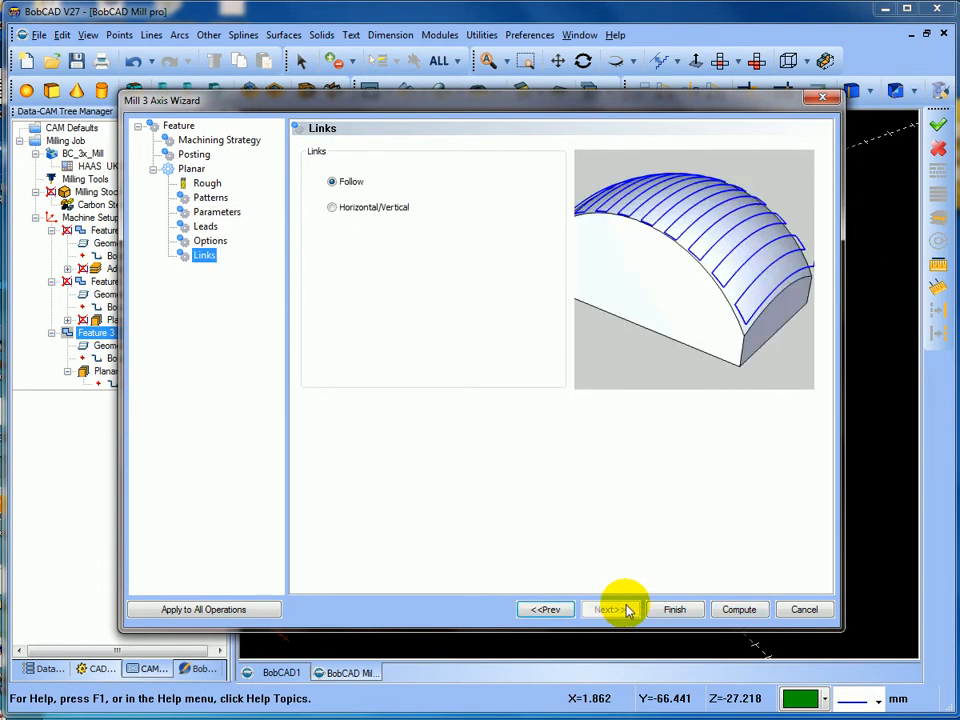
left_click(737, 609)
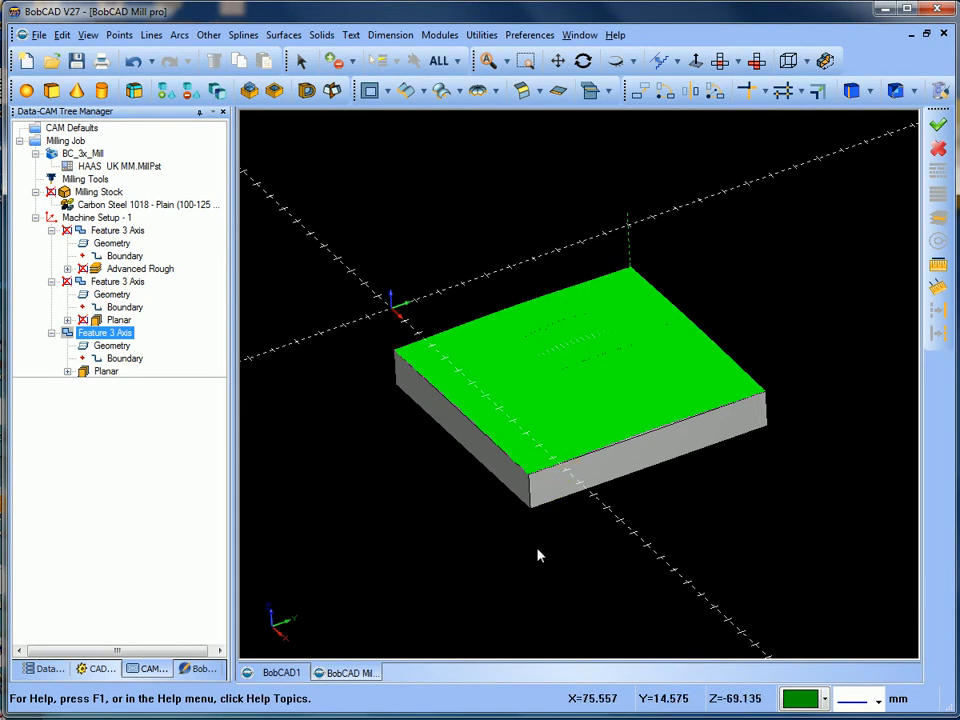
Start the machining simulation of all three operations and hide the toolpath lines.
middle_click_drag(540, 555, 568, 480)
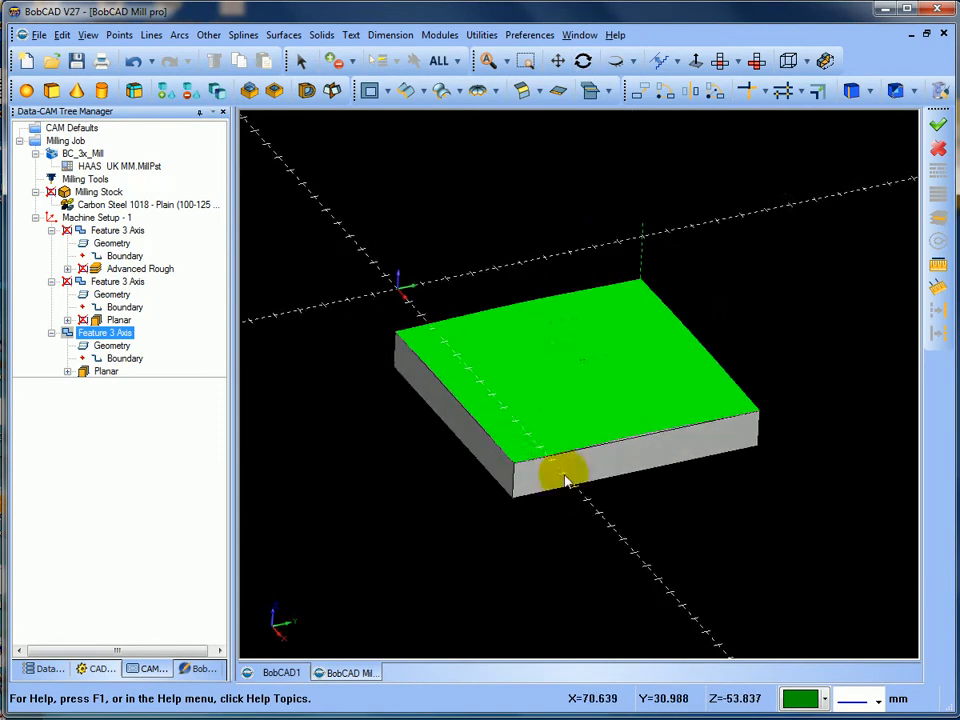
scroll(602, 413, "up", 5)
middle_click_drag(596, 413, 590, 452)
scroll(596, 445, "down", 5)
scroll(602, 469, "up", 2)
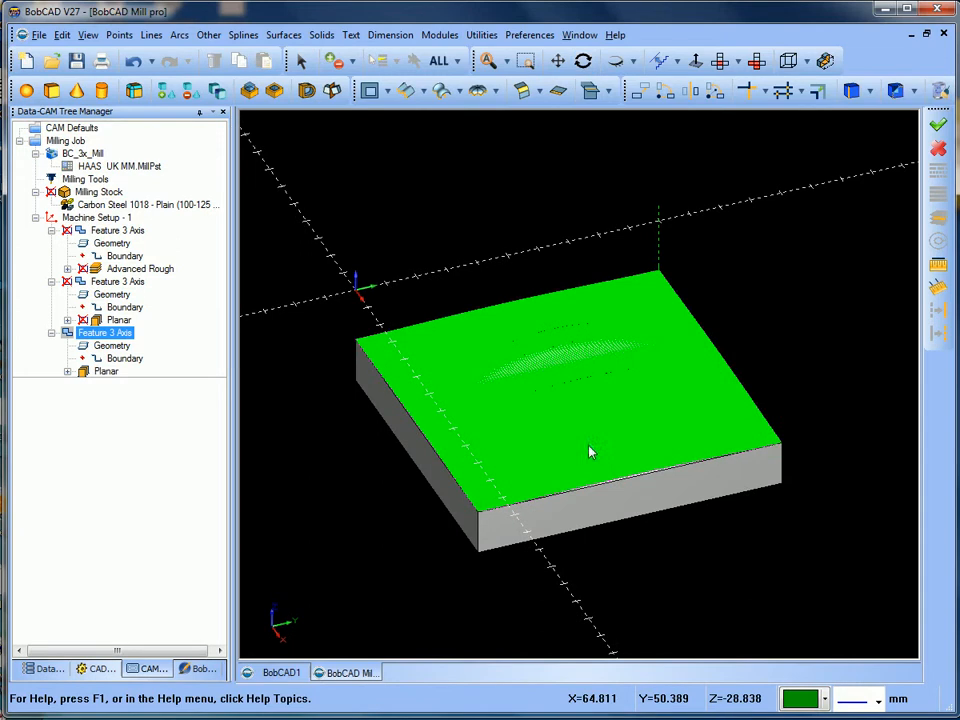
left_click(440, 35)
left_click(445, 141)
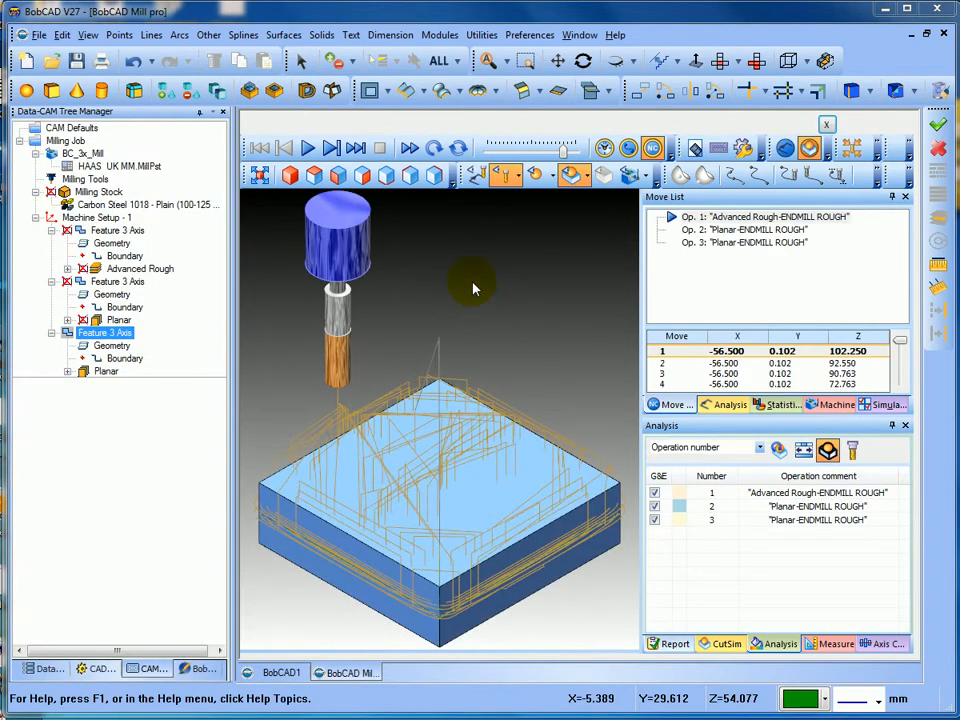
left_click(478, 177)
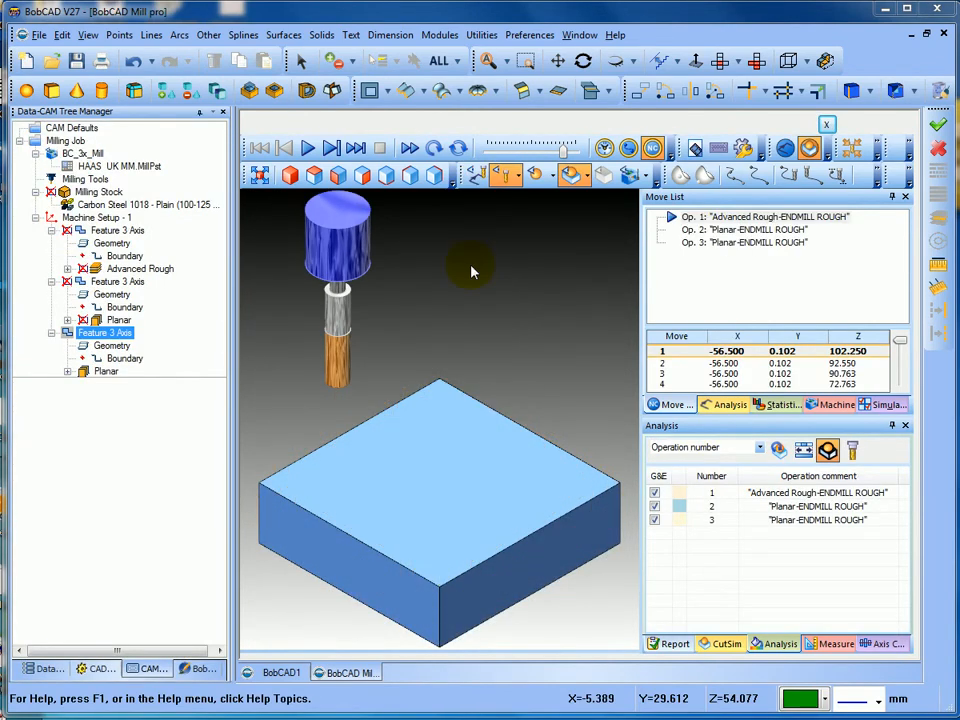
Jump the simulation to the third operation, the second Planar one, and run it at a reduced speed.
left_click(740, 243)
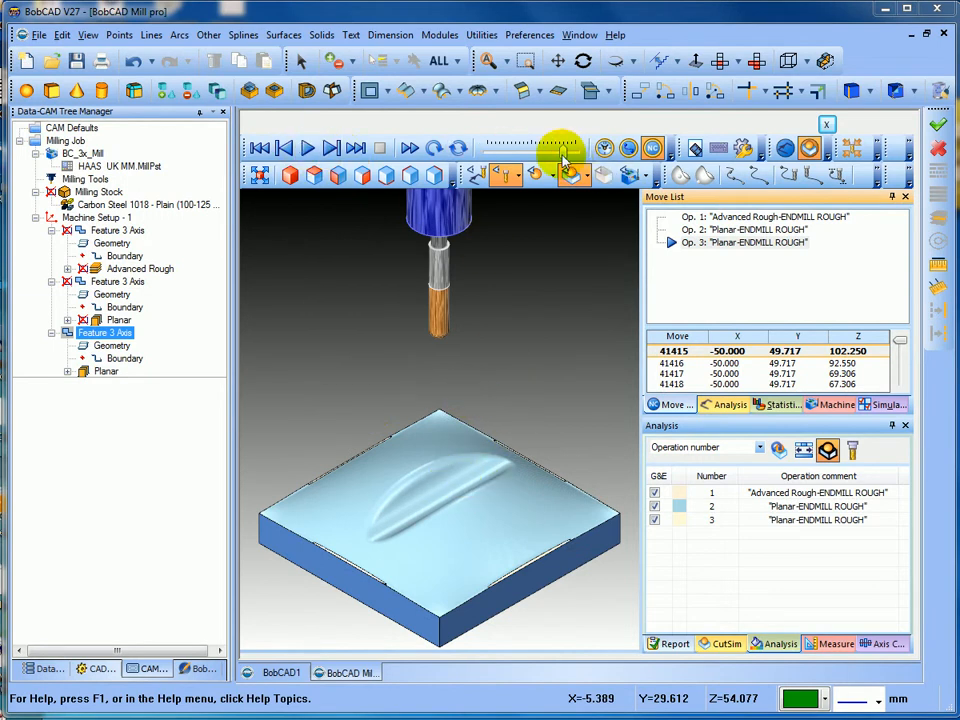
left_click_drag(563, 158, 551, 160)
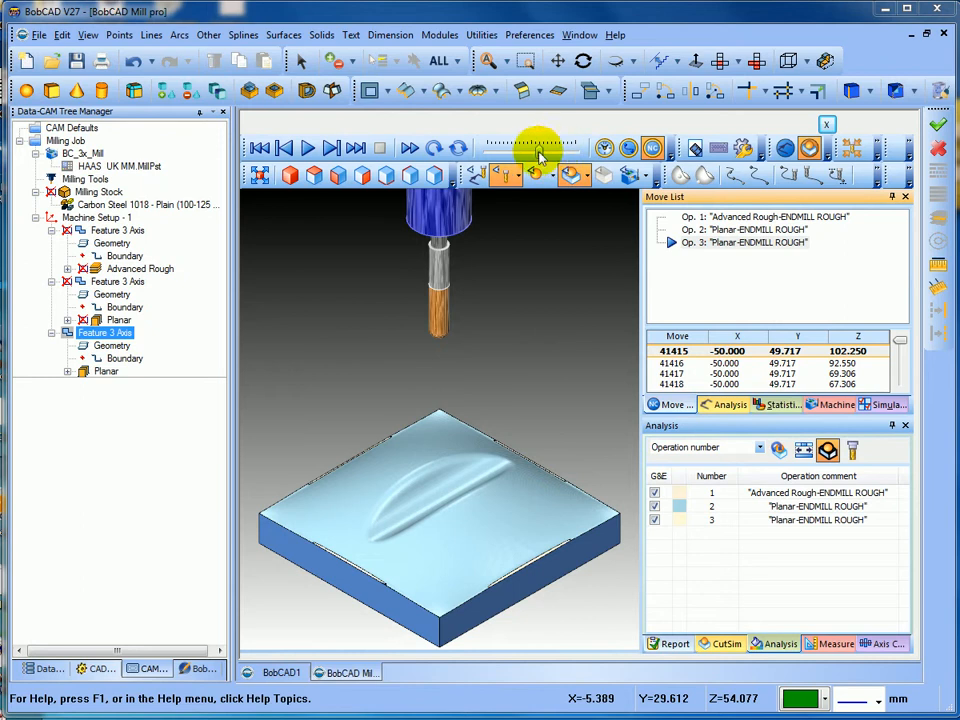
left_click(310, 149)
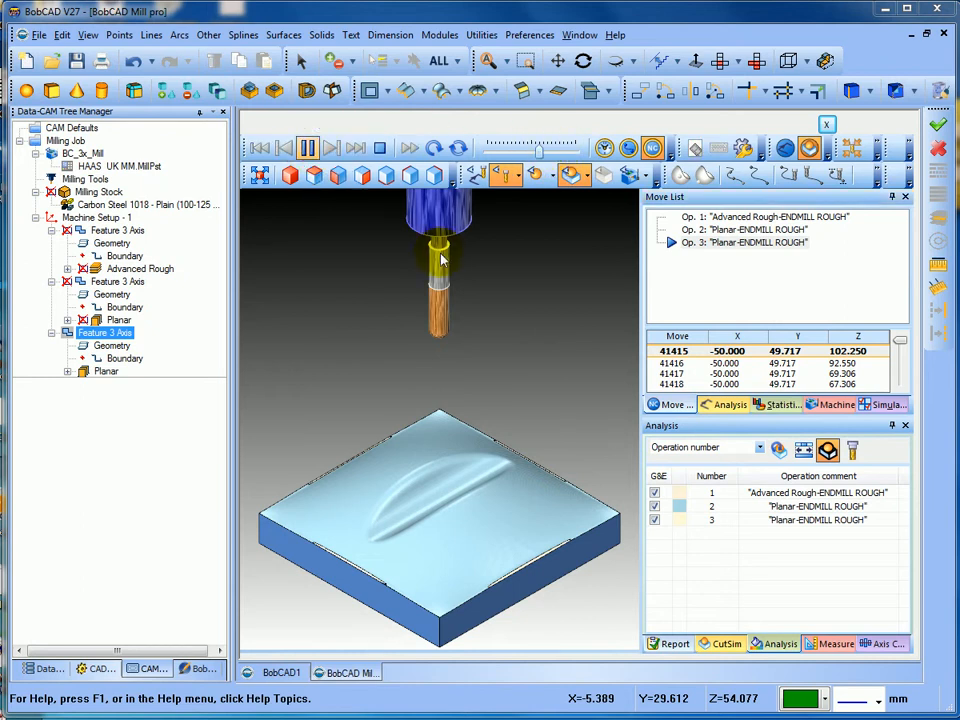
Increase the simulation speed and examine the 45-degree Planar cut over the dome with the whole part fitted in view.
middle_click_drag(504, 407, 460, 463)
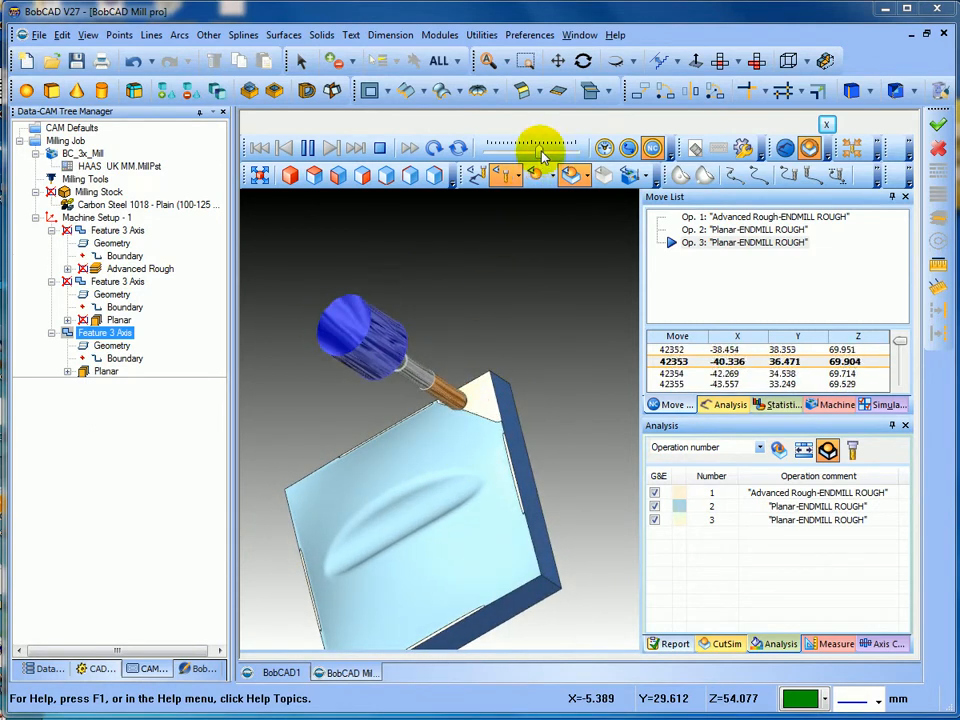
left_click_drag(549, 157, 561, 157)
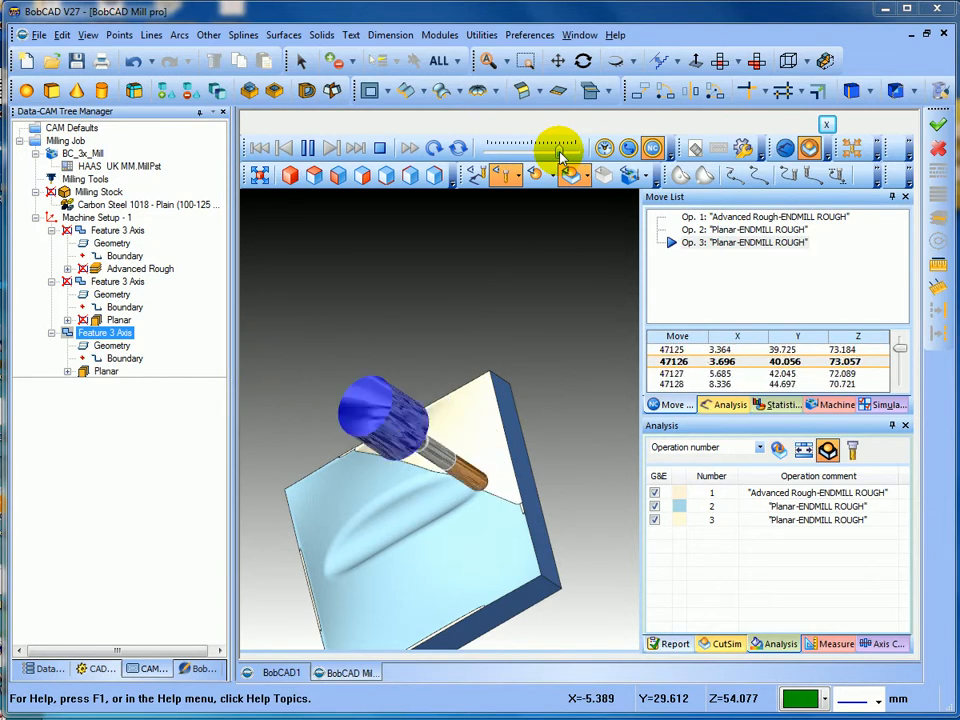
left_click_drag(451, 314, 489, 269)
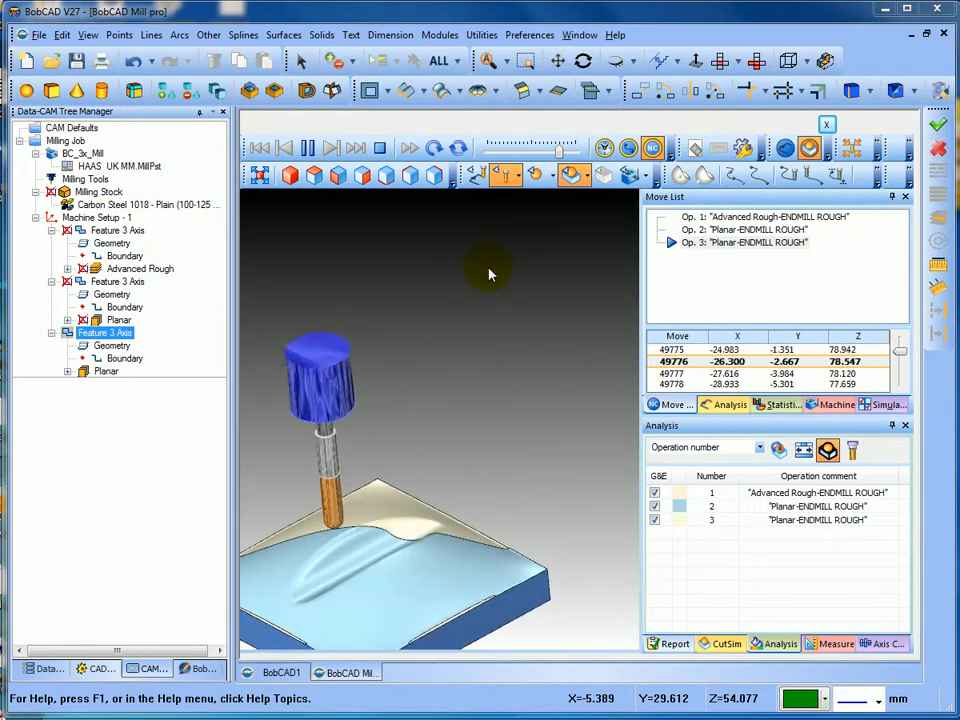
left_click(257, 173)
left_click_drag(457, 400, 457, 444)
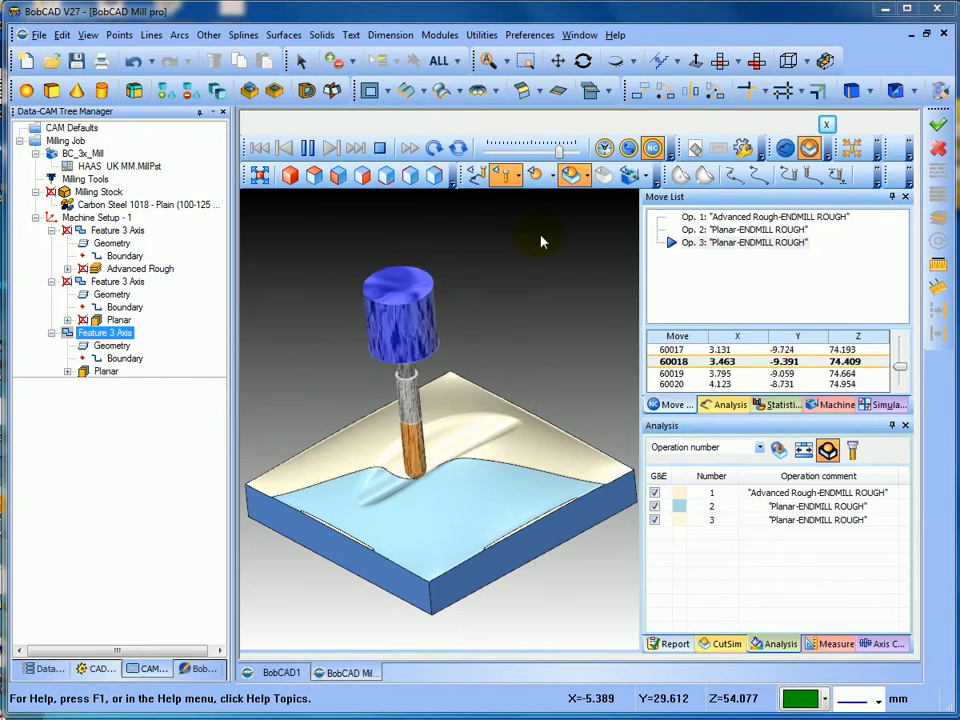
Run the simulation to its end at maximum speed and show the Deviation analysis on the machined part.
left_click_drag(557, 155, 575, 155)
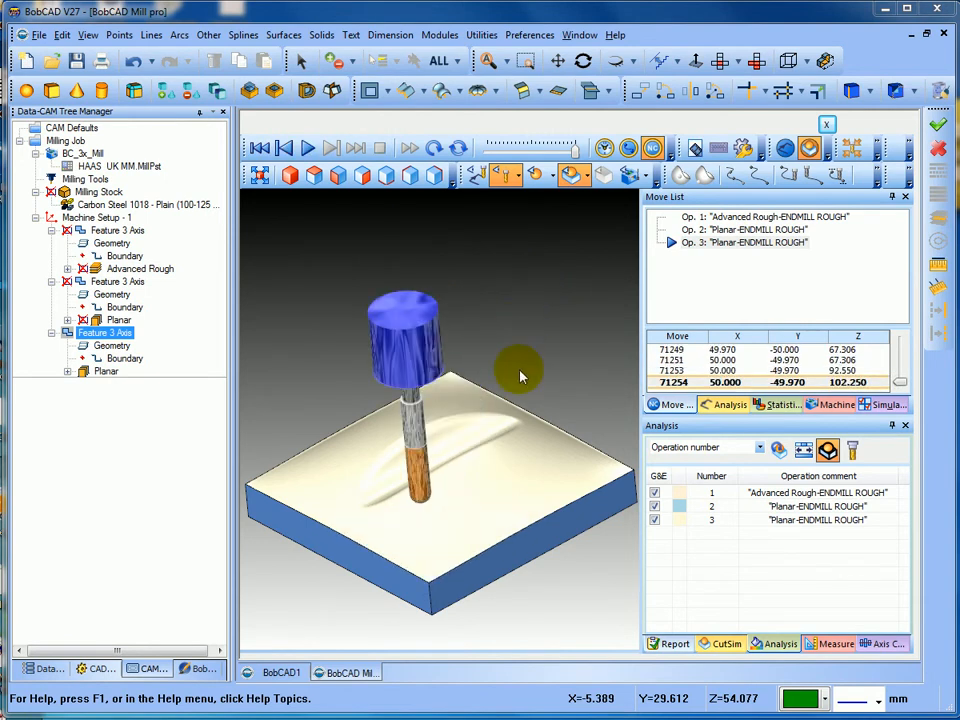
left_click(762, 452)
left_click(681, 493)
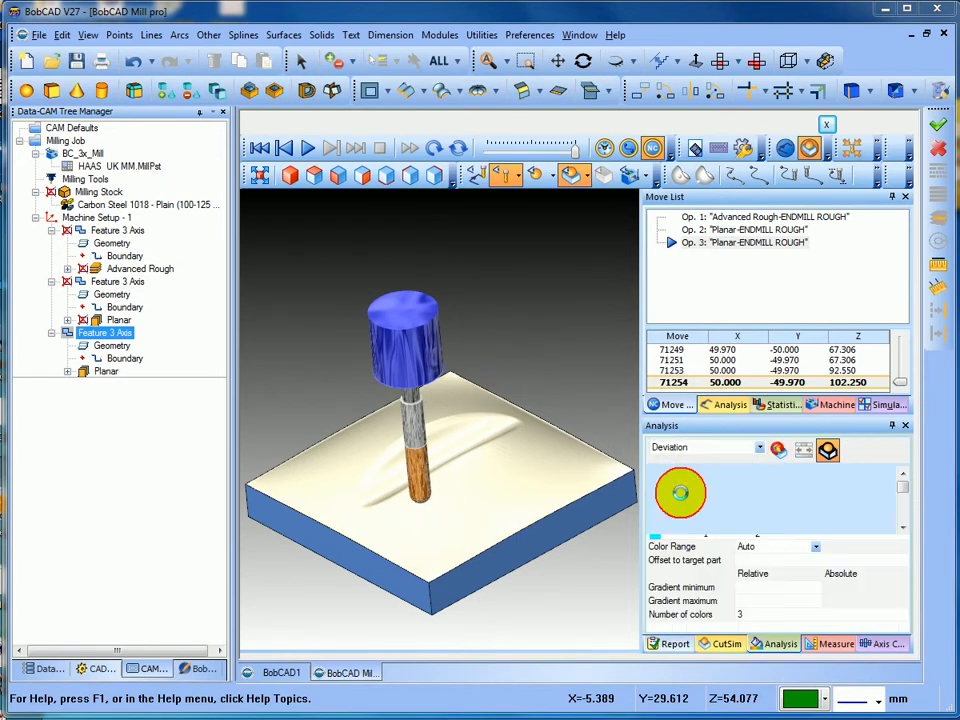
left_click(776, 450)
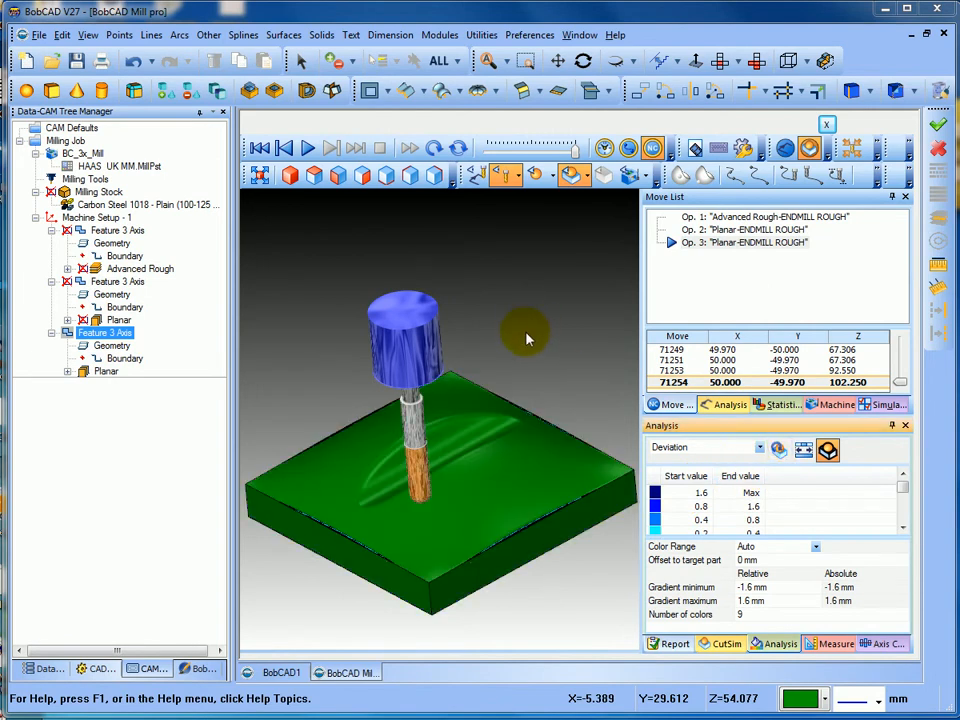
Examine the deviation colours over the dome and along the plate's upper edges, and exit the simulation.
middle_click_drag(528, 340, 472, 370)
scroll(510, 375, "up", 6)
scroll(508, 368, "down", 2)
scroll(472, 370, "down", 2)
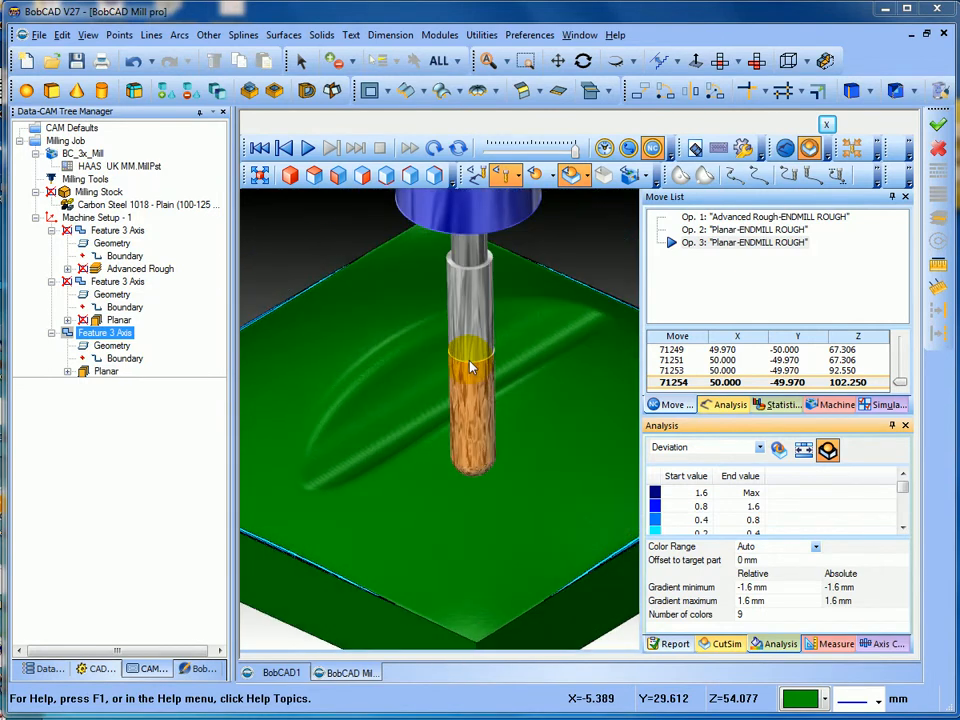
scroll(472, 368, "down", 5)
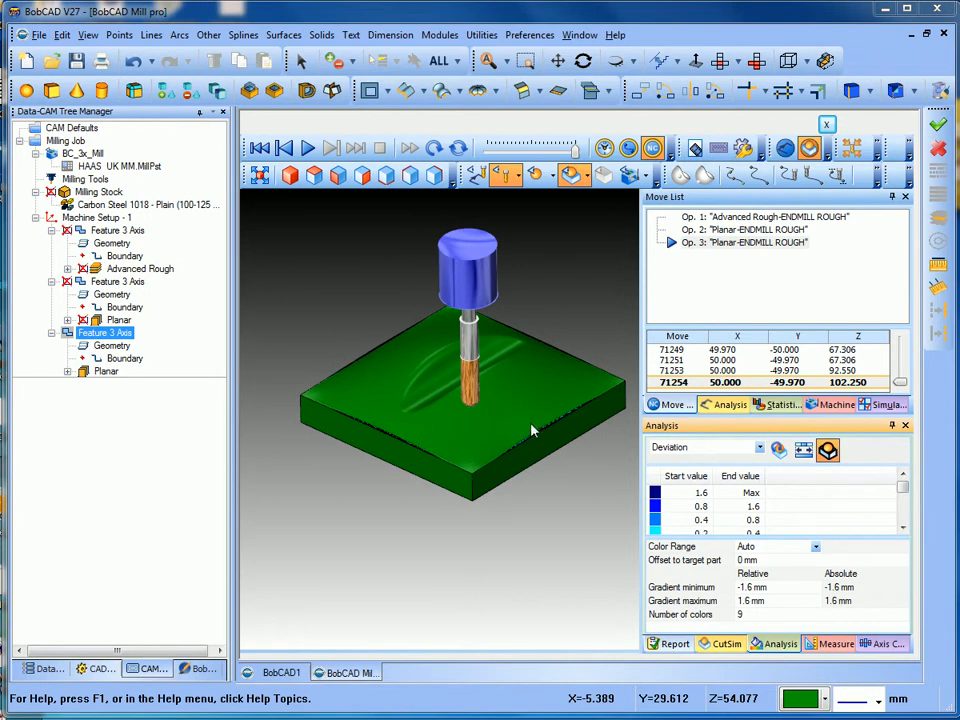
scroll(544, 429, "up", 7)
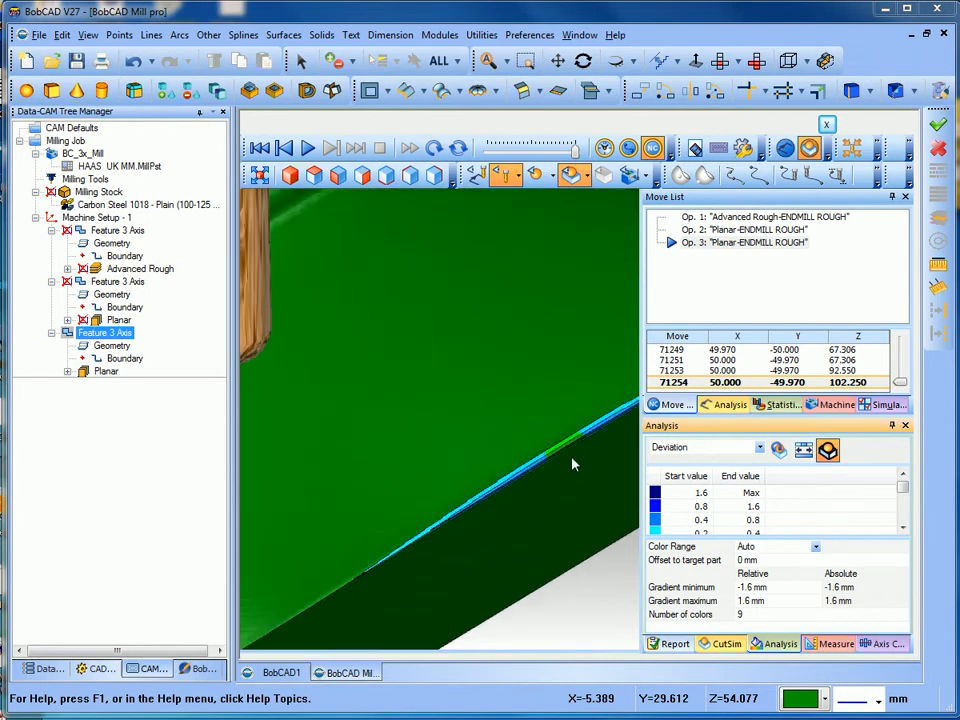
scroll(520, 410, "down", 8)
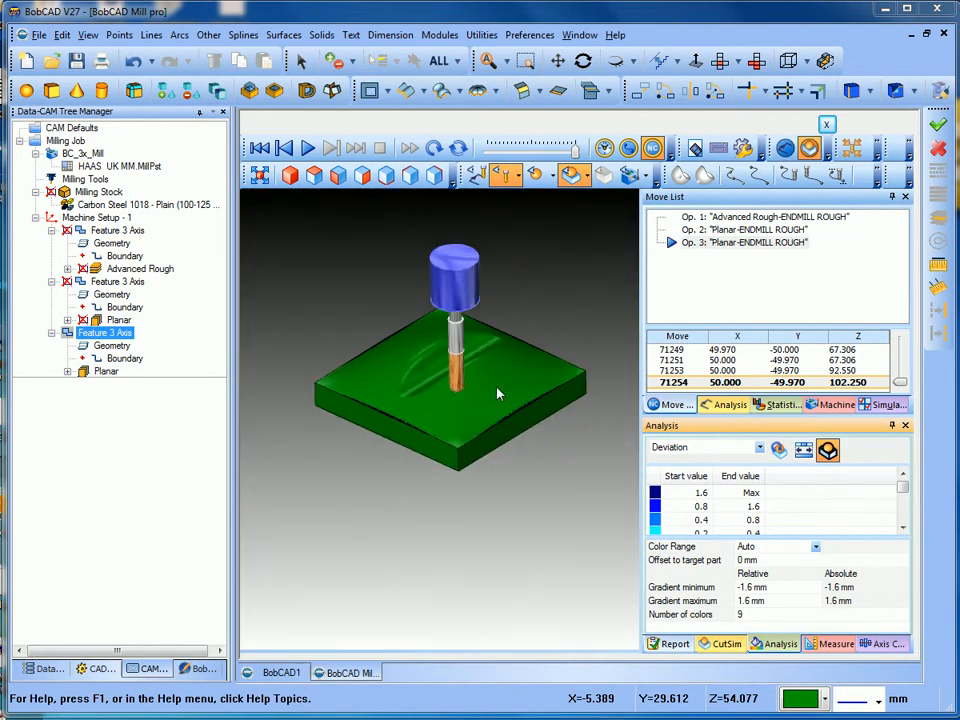
mouse_move(493, 392)
middle_mouse_down()
mouse_move(489, 364)
mouse_move(478, 379)
mouse_move(484, 388)
mouse_move(489, 375)
mouse_move(480, 381)
middle_mouse_up()
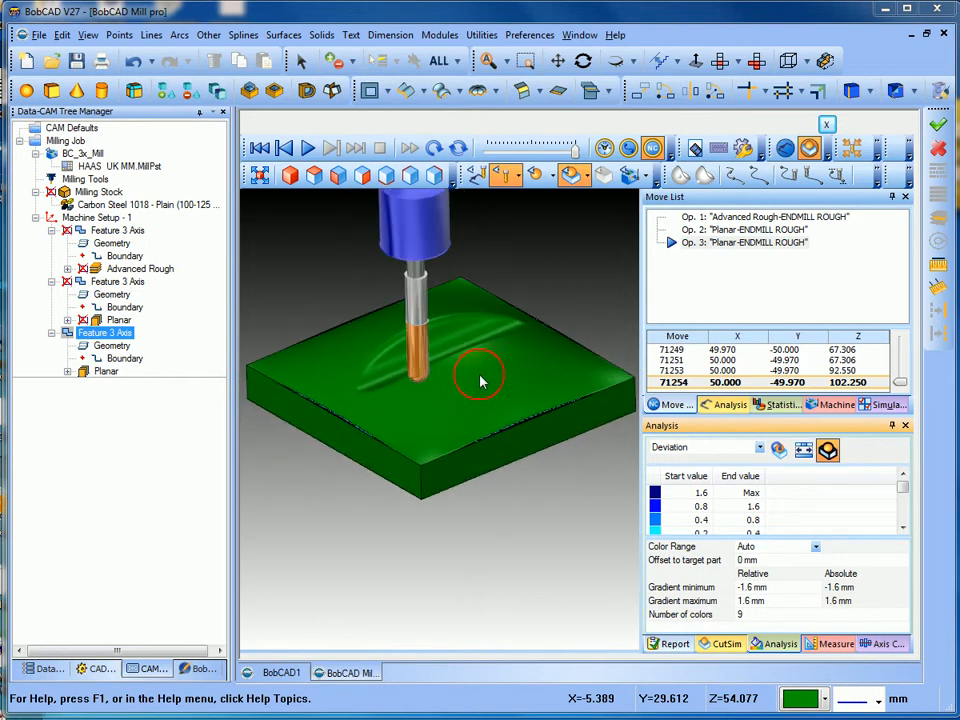
left_click(812, 148)
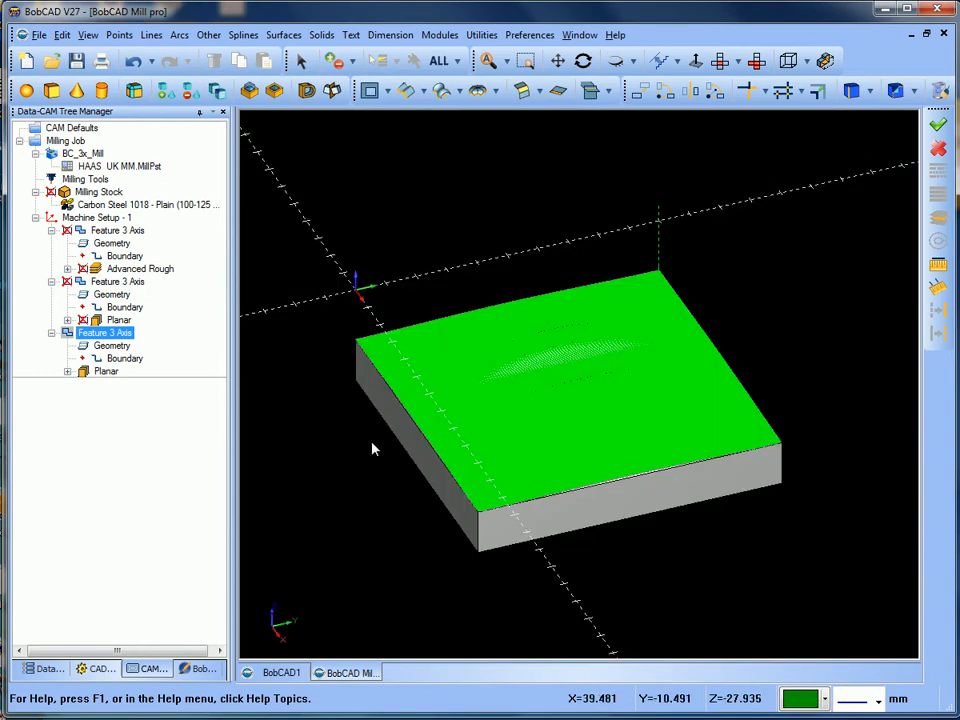
middle_click_drag(371, 446, 410, 440)
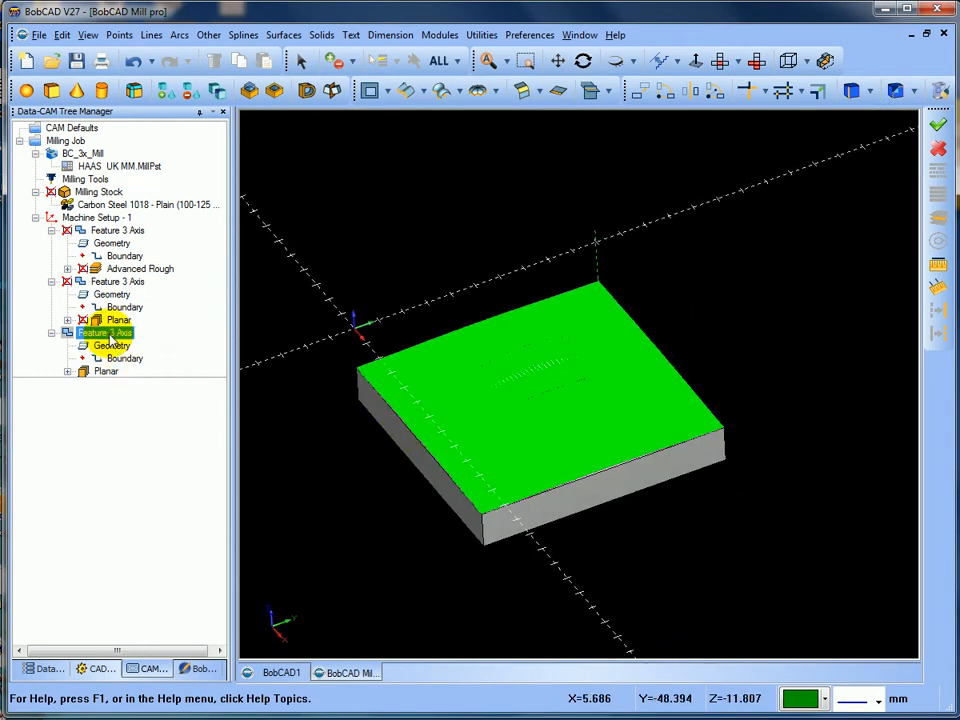
Delete the third 3-axis feature, the second Planar one, from the milling job.
right_click(108, 333)
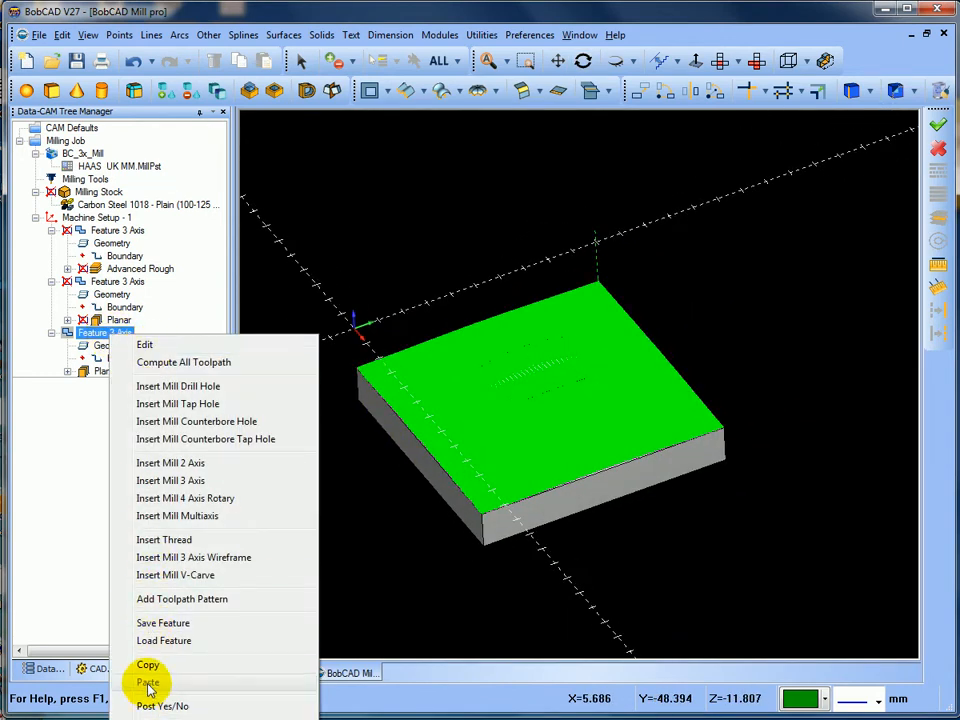
key("Escape")
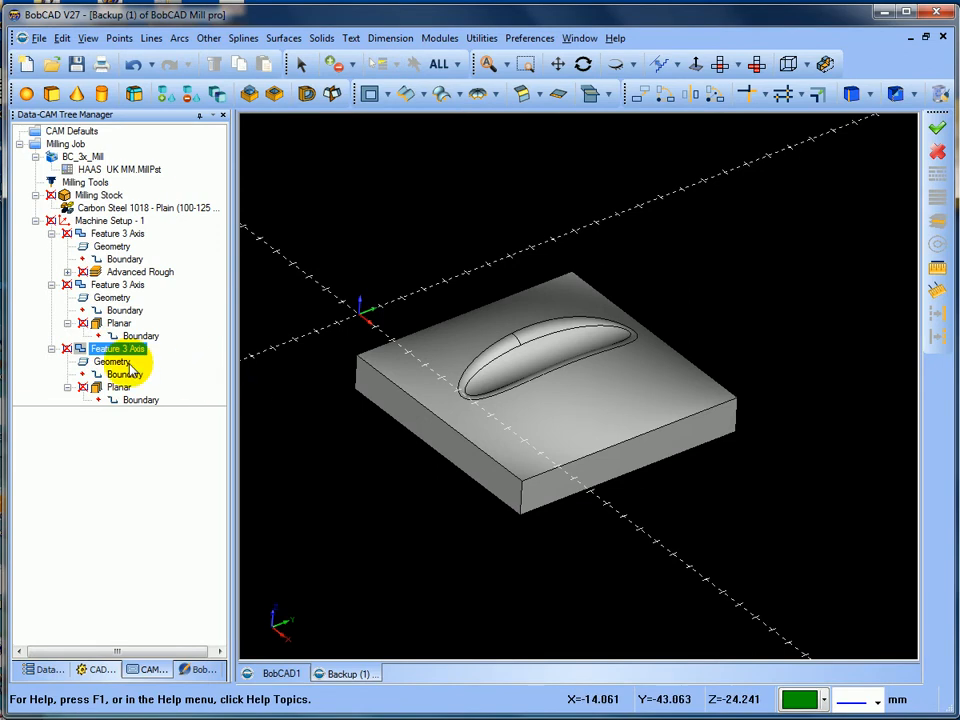
right_click(103, 350)
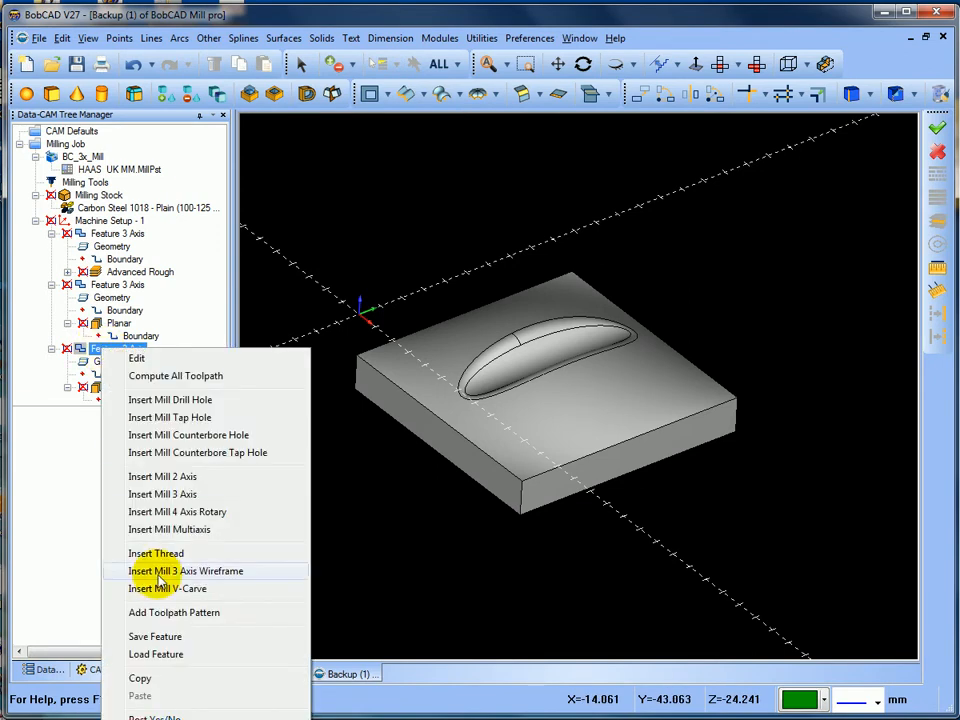
left_click(185, 718)
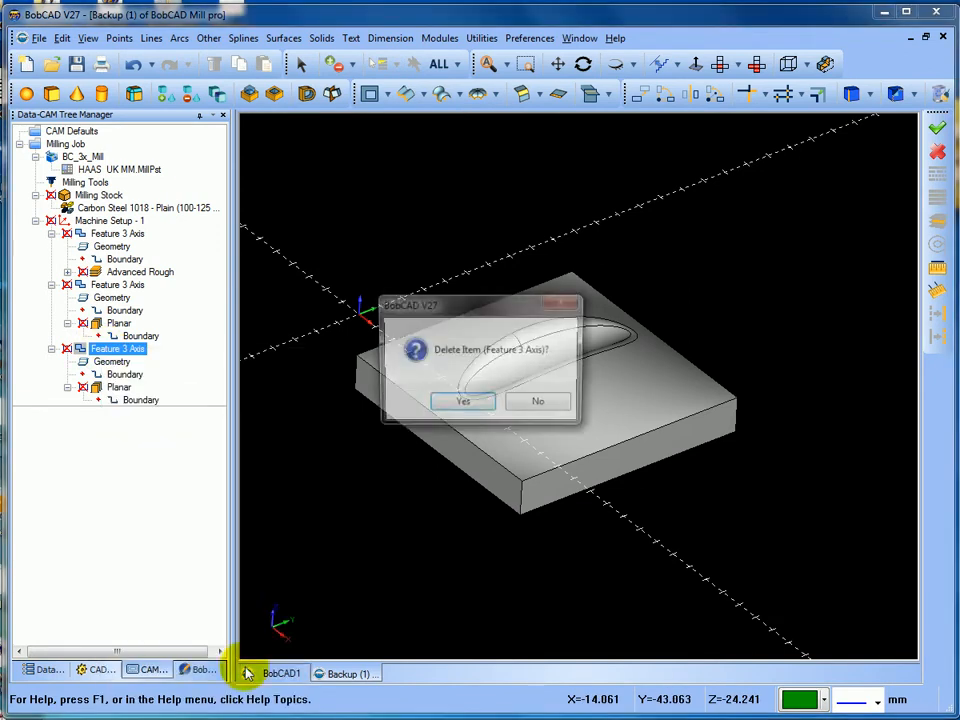
left_click(451, 405)
Copy the remaining Planar 3-axis feature and paste it into Machine Setup - 1.
left_click(100, 299)
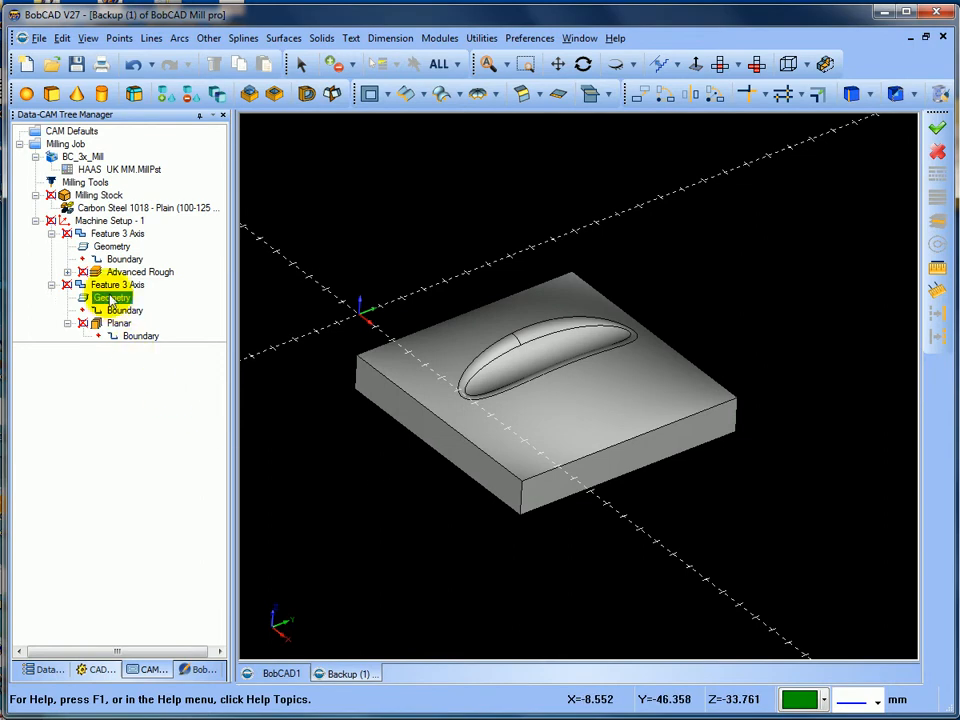
left_click(113, 287)
right_click(113, 287)
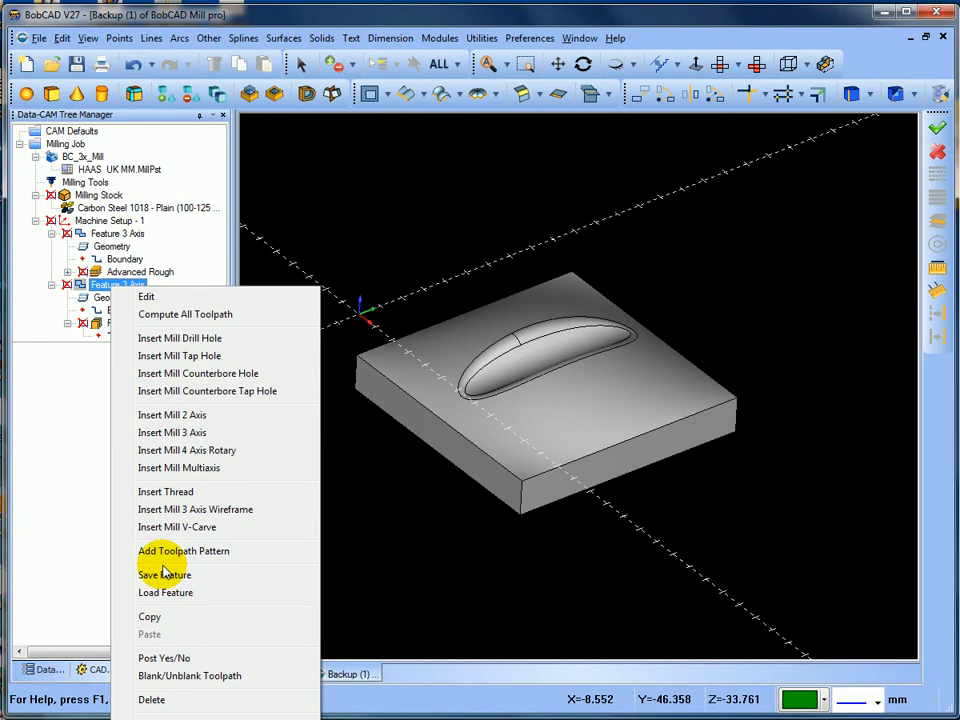
left_click(147, 620)
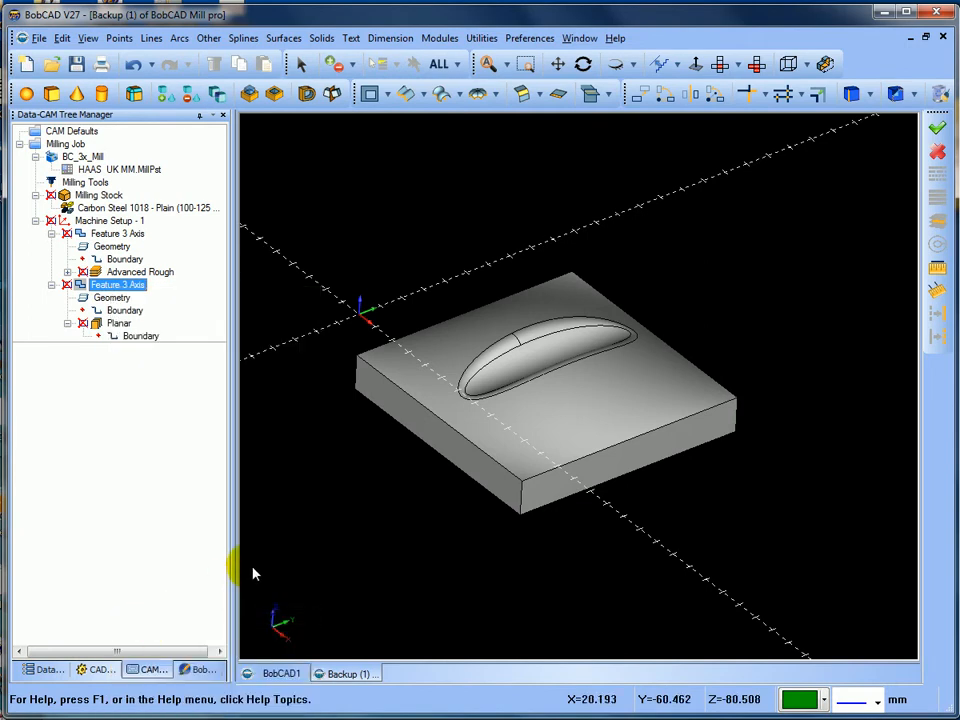
right_click(104, 221)
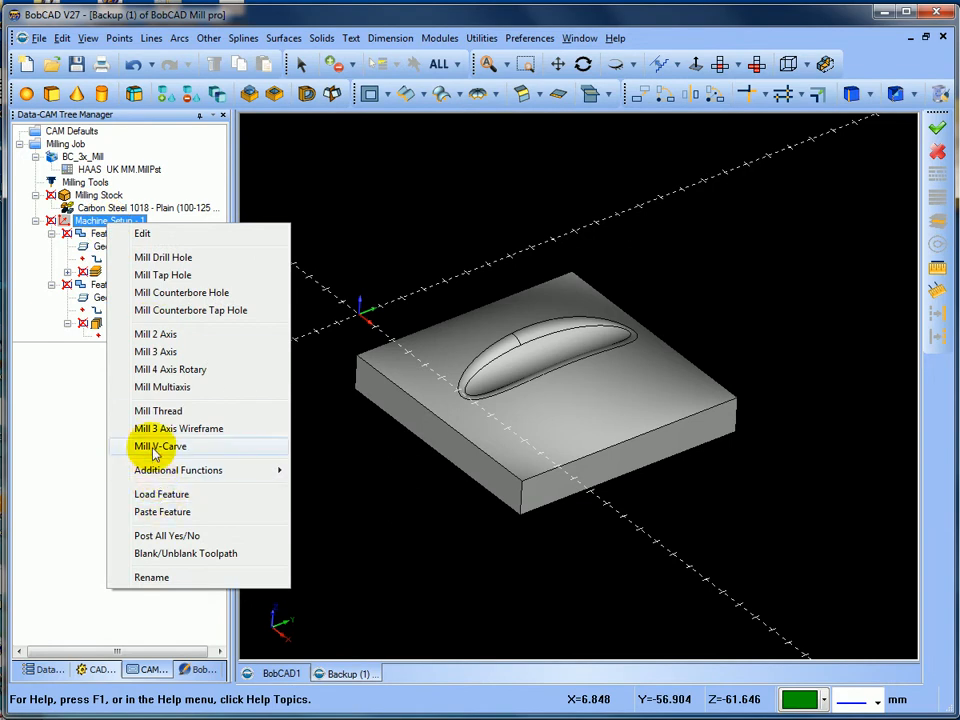
left_click(163, 512)
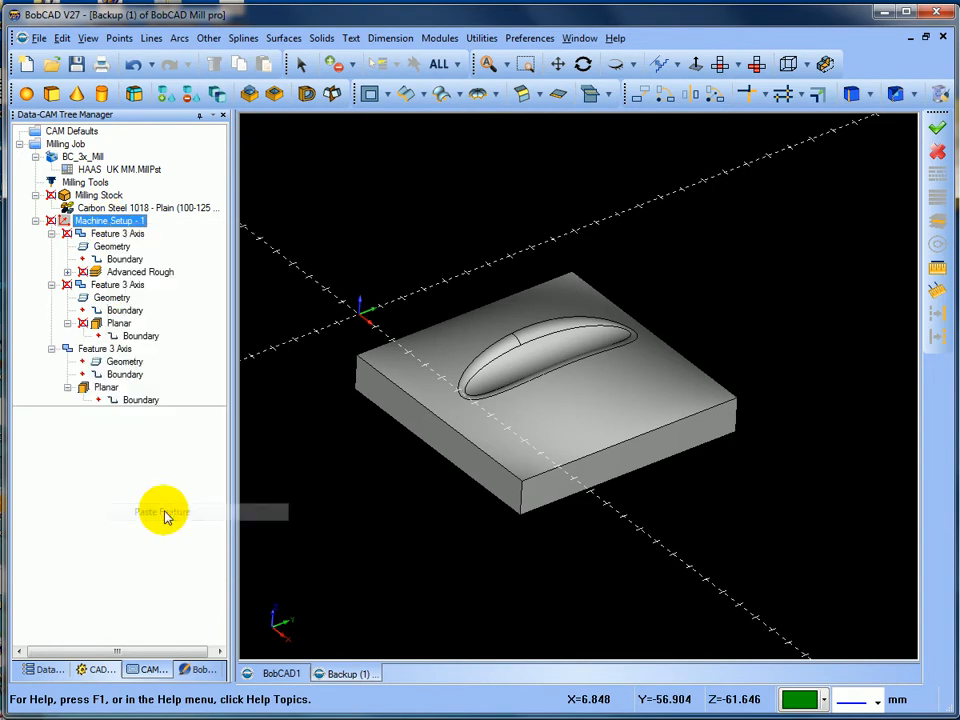
Assign the whole part as the machining geometry of the pasted 3-axis feature.
left_click(108, 347)
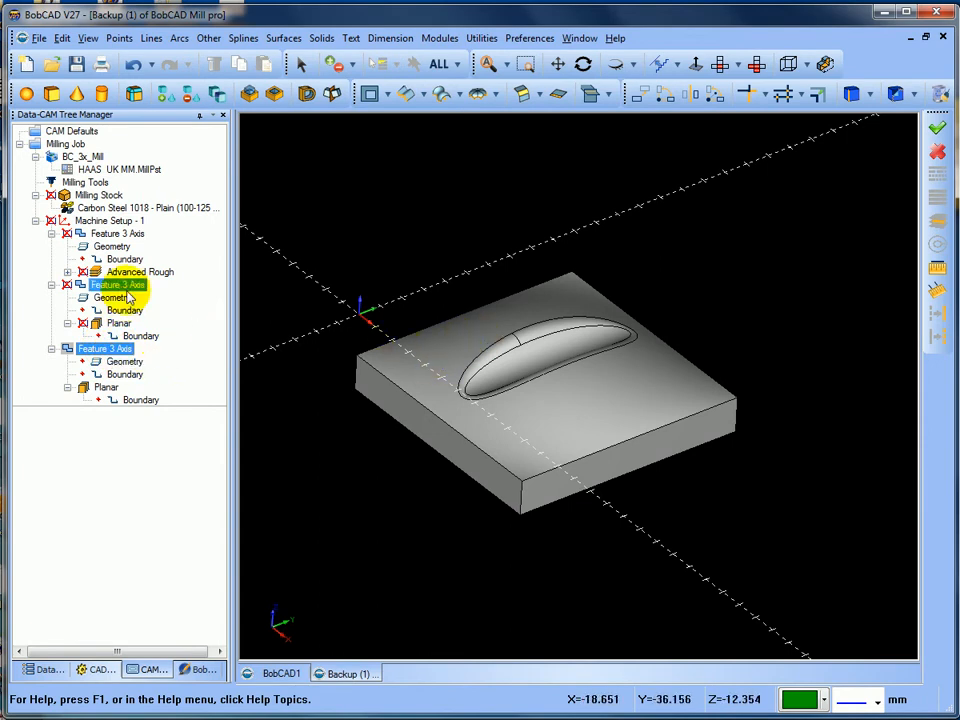
right_click(126, 364)
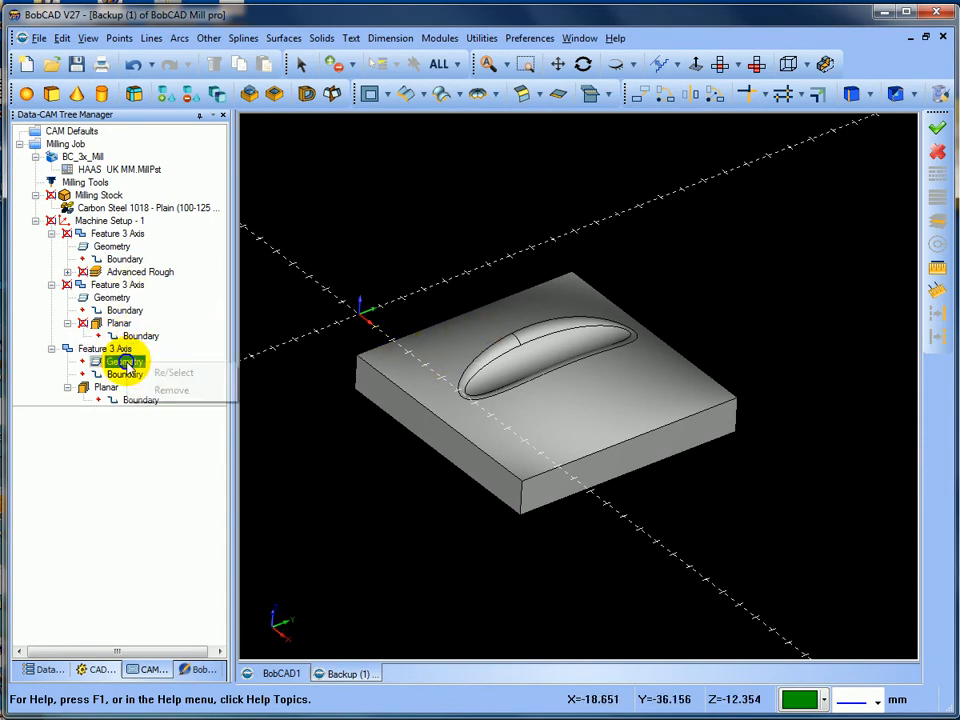
left_click(170, 370)
left_click_drag(312, 249, 793, 562)
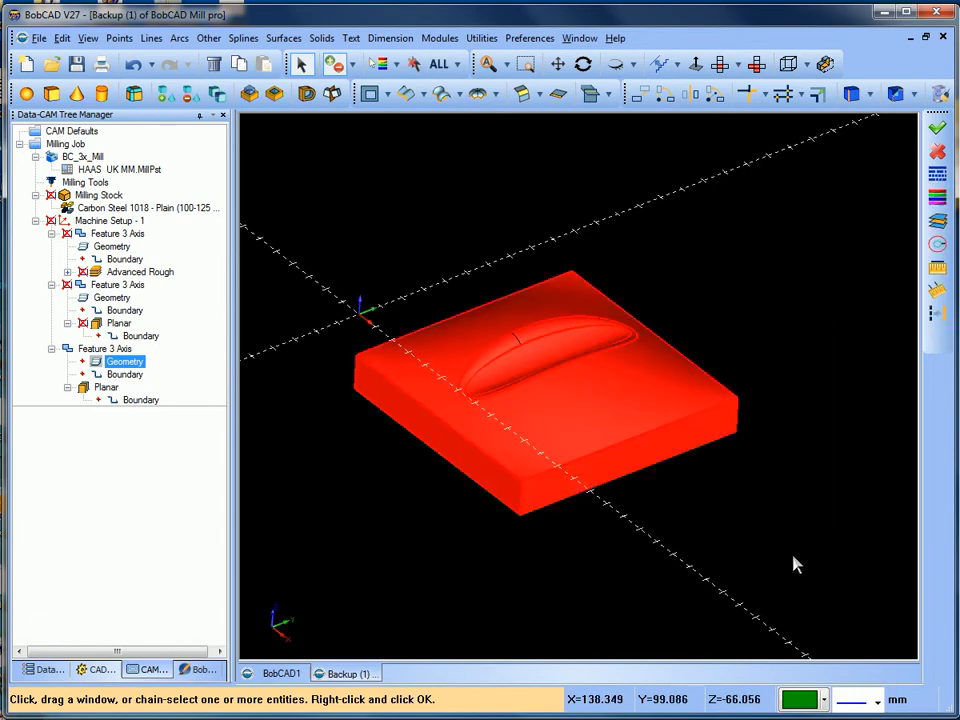
right_click(403, 562)
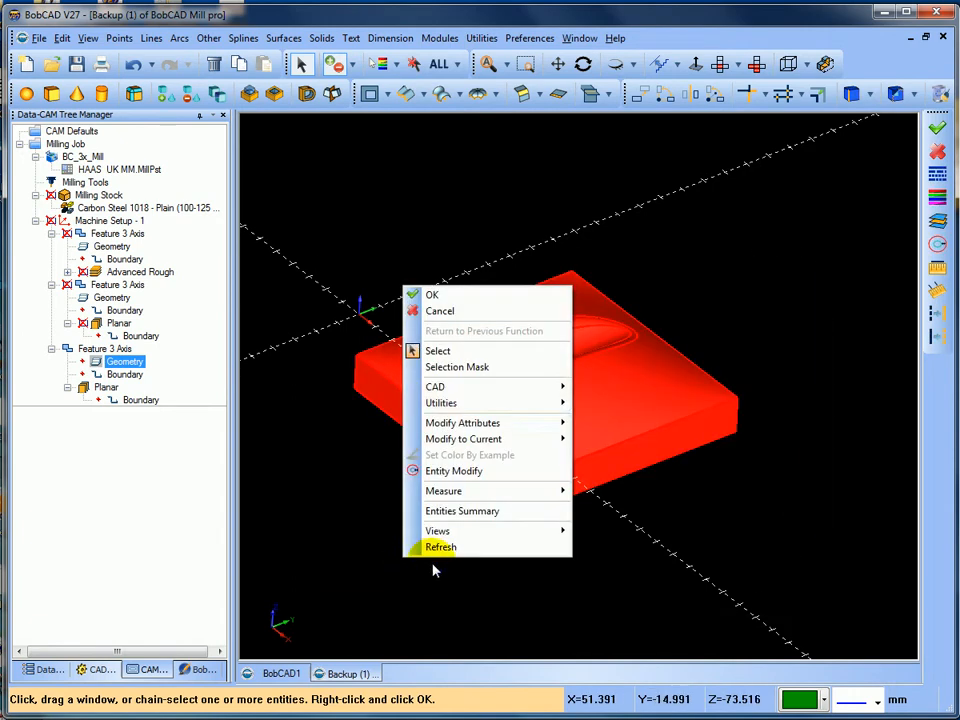
left_click(428, 294)
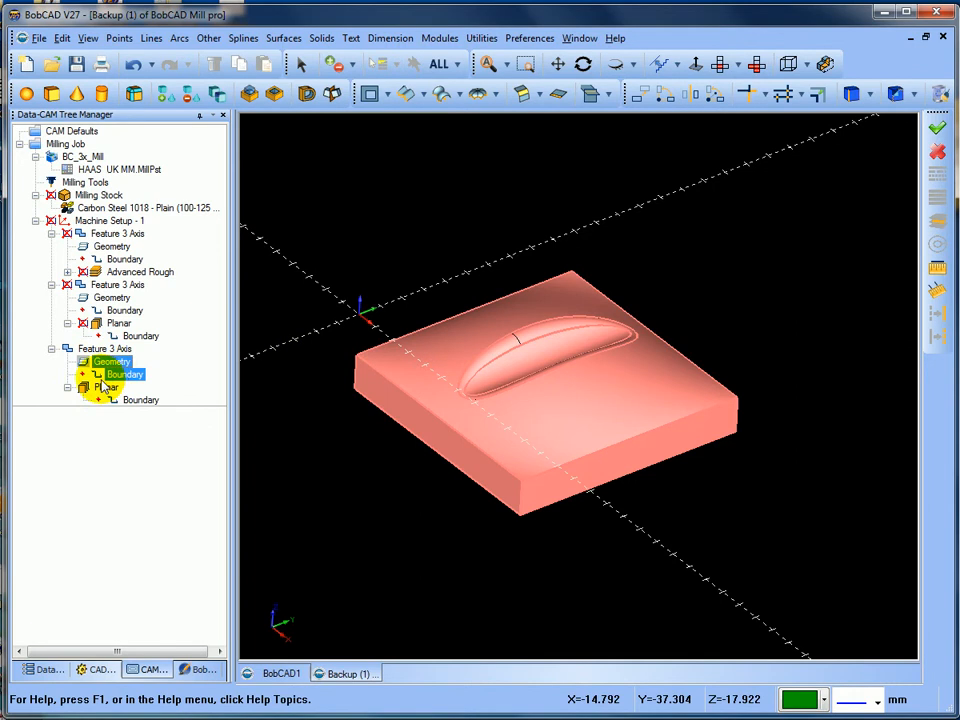
Edit the pasted 3-axis feature and set its Top of Feature to 0.
right_click(90, 350)
left_click(180, 360)
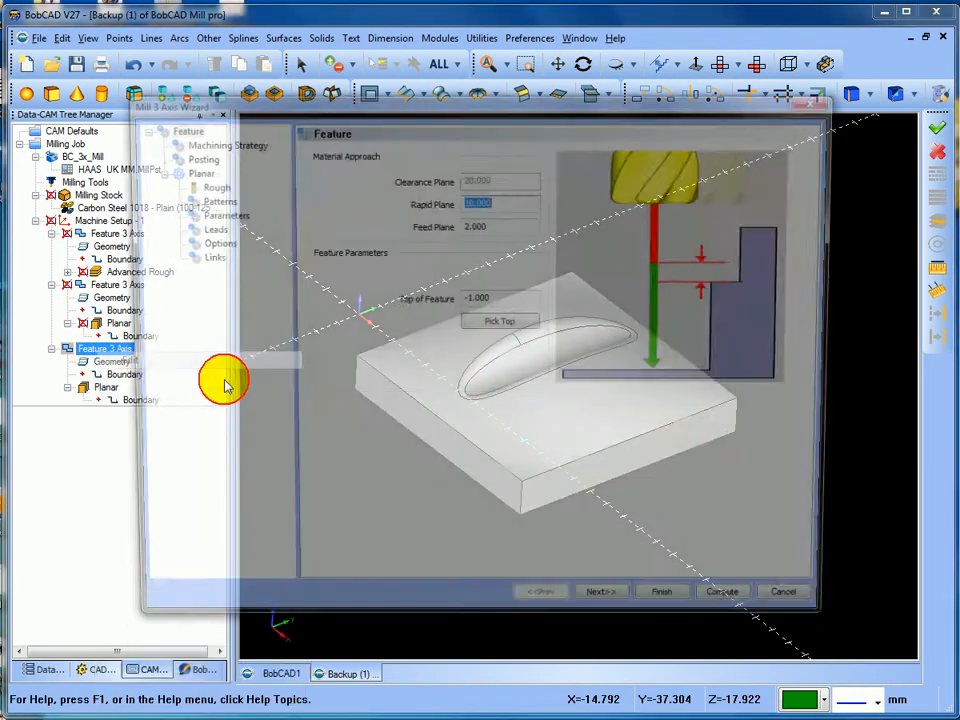
left_click(505, 300)
type("0")
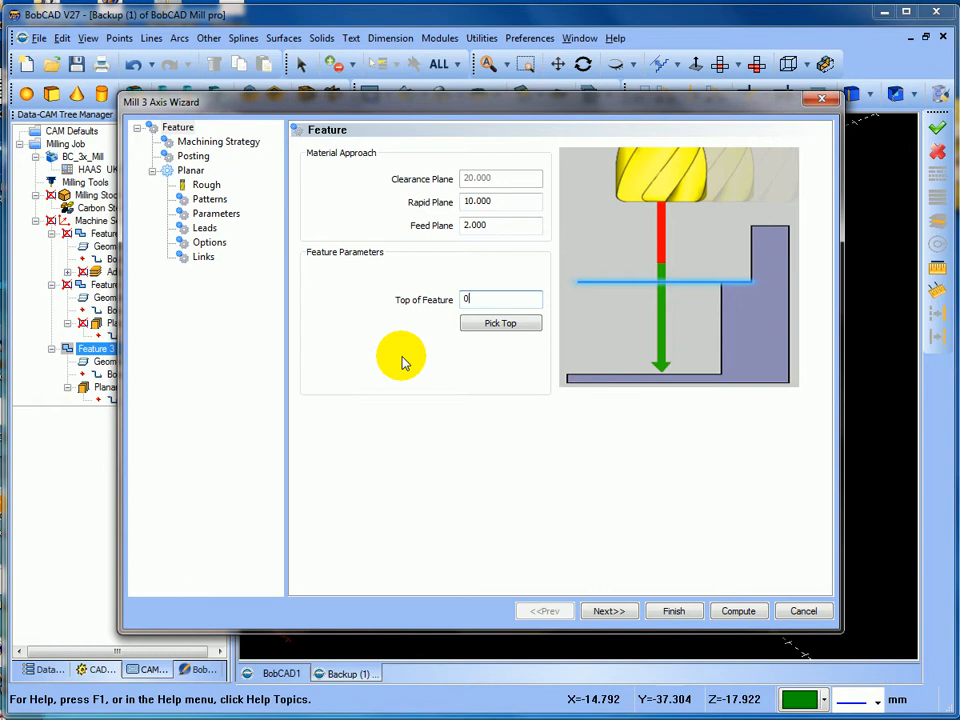
Keep the Planar strategy and define its tool with an 8 mm diameter and a 4 mm corner radius.
left_click(612, 613)
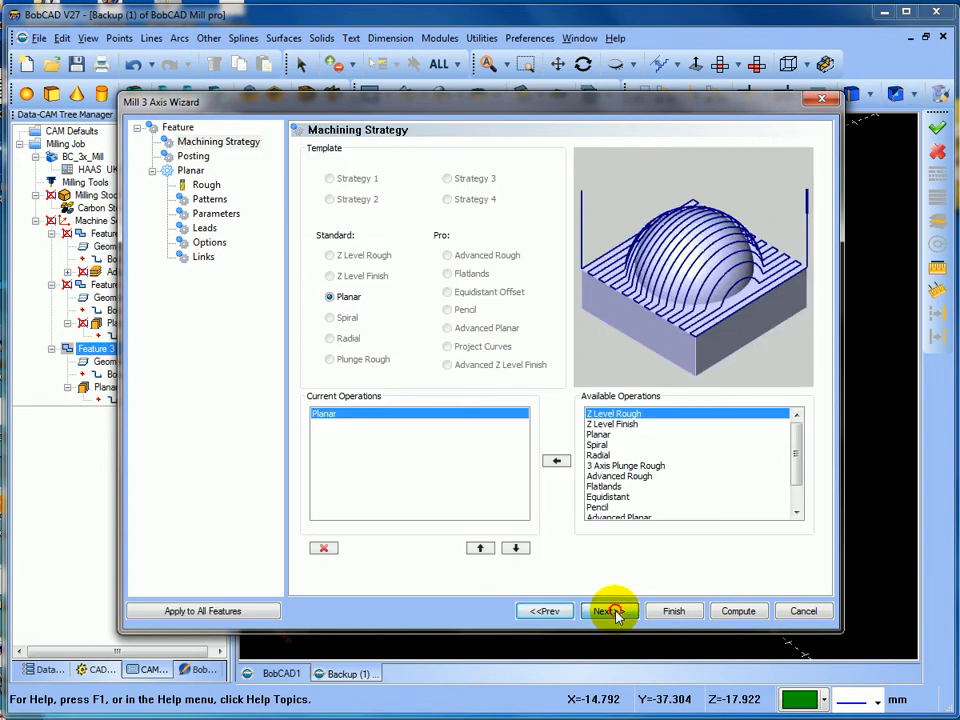
left_click(612, 613)
left_click(610, 612)
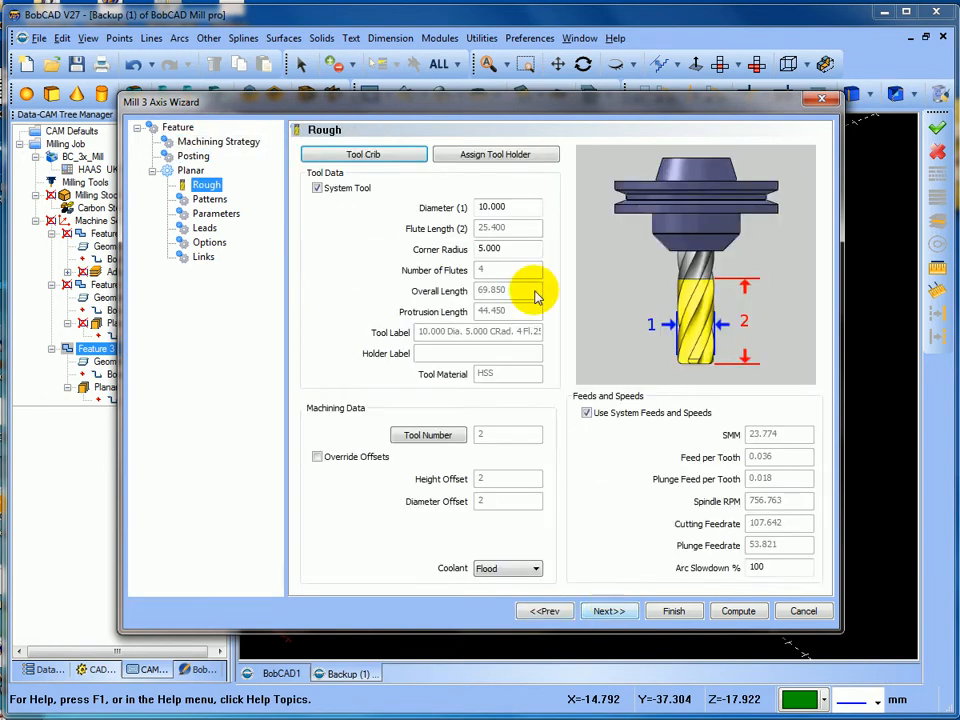
left_click_drag(516, 206, 452, 215)
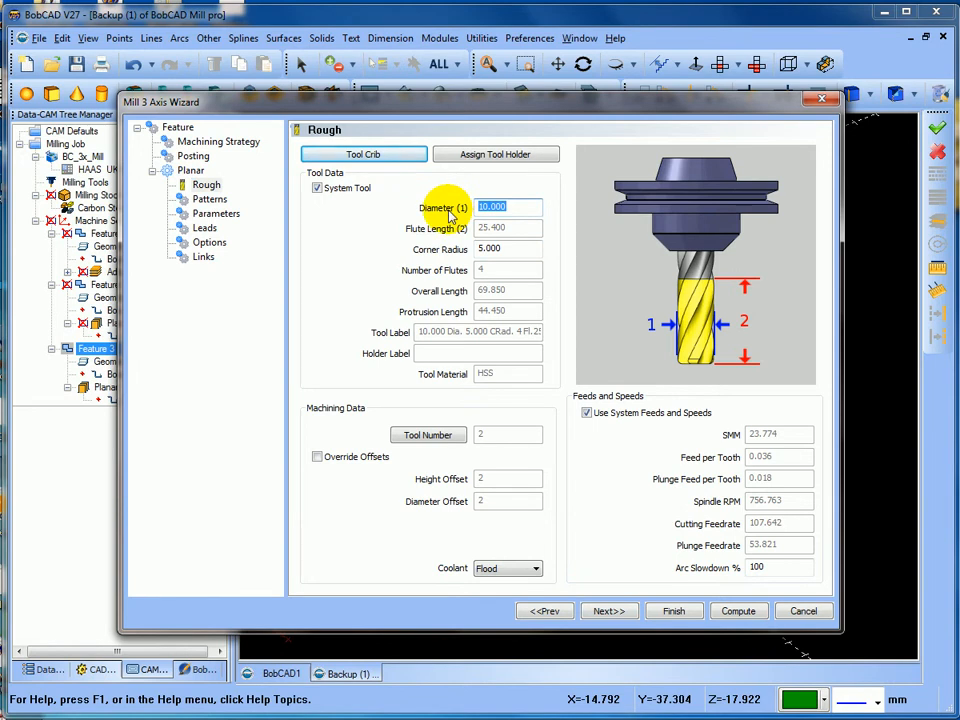
type("8")
left_click_drag(515, 248, 440, 254)
type("4")
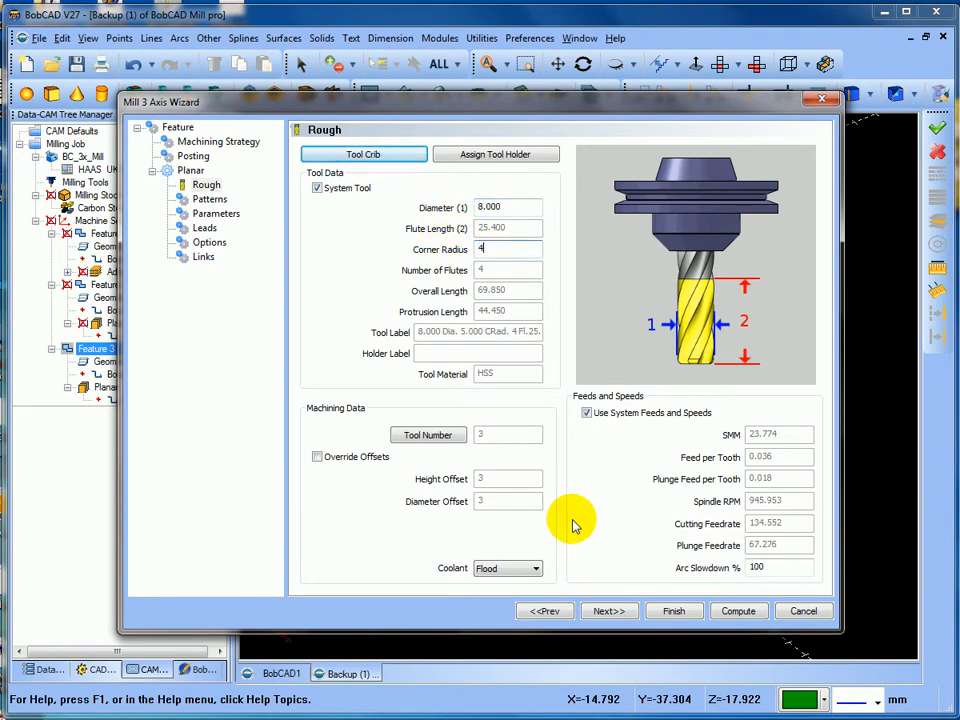
Set the Planar lace angle to 45 degrees with a Zig Zag cut pattern.
left_click(598, 612)
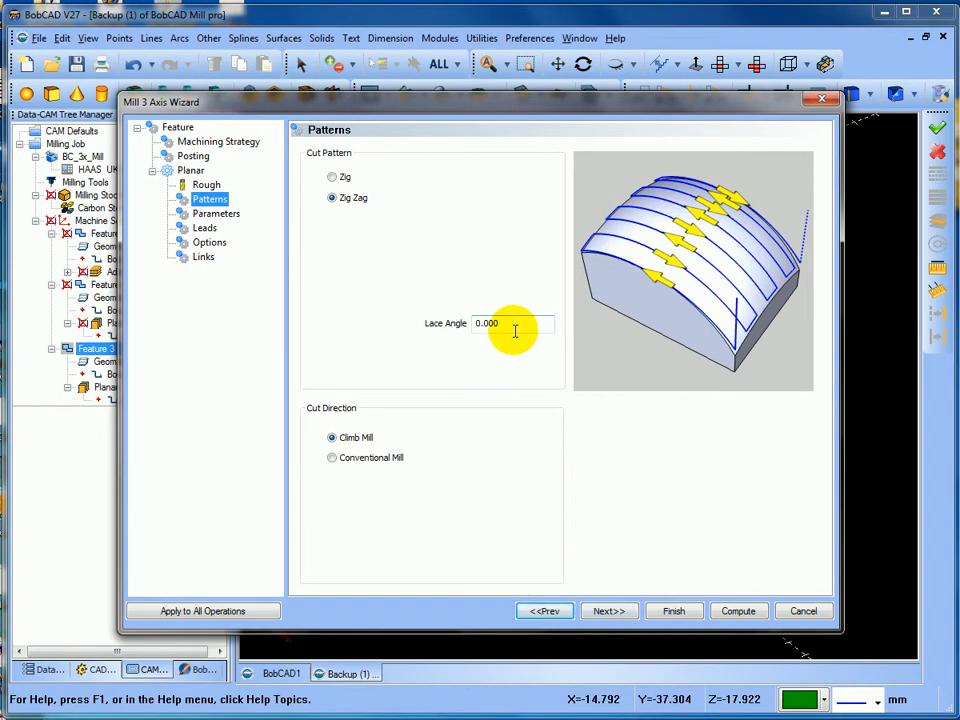
left_click_drag(515, 331, 443, 334)
type("45")
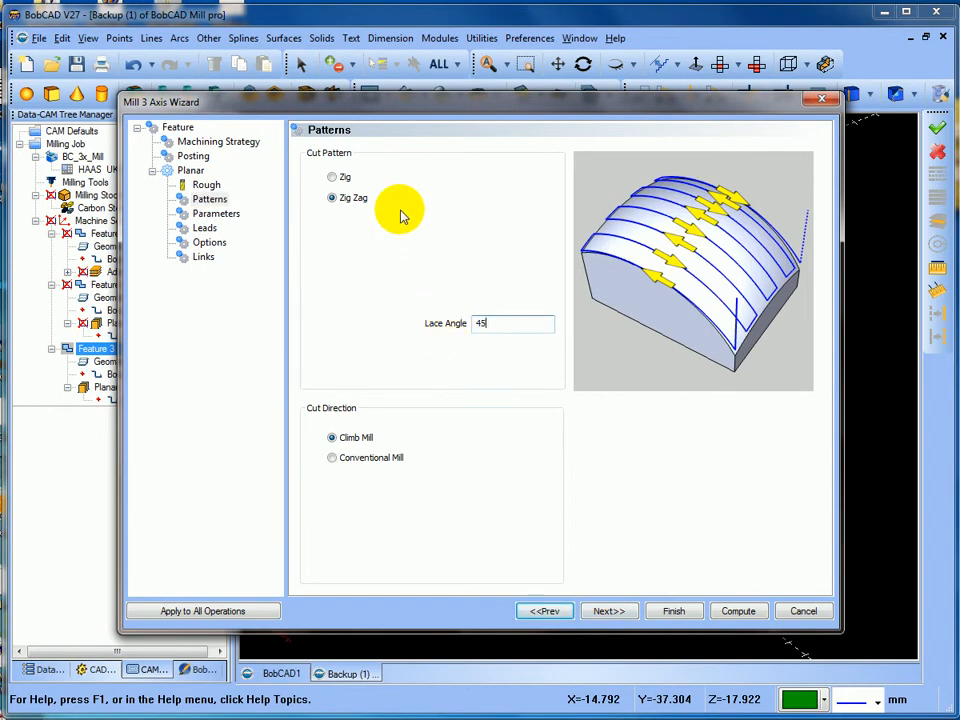
left_click(333, 178)
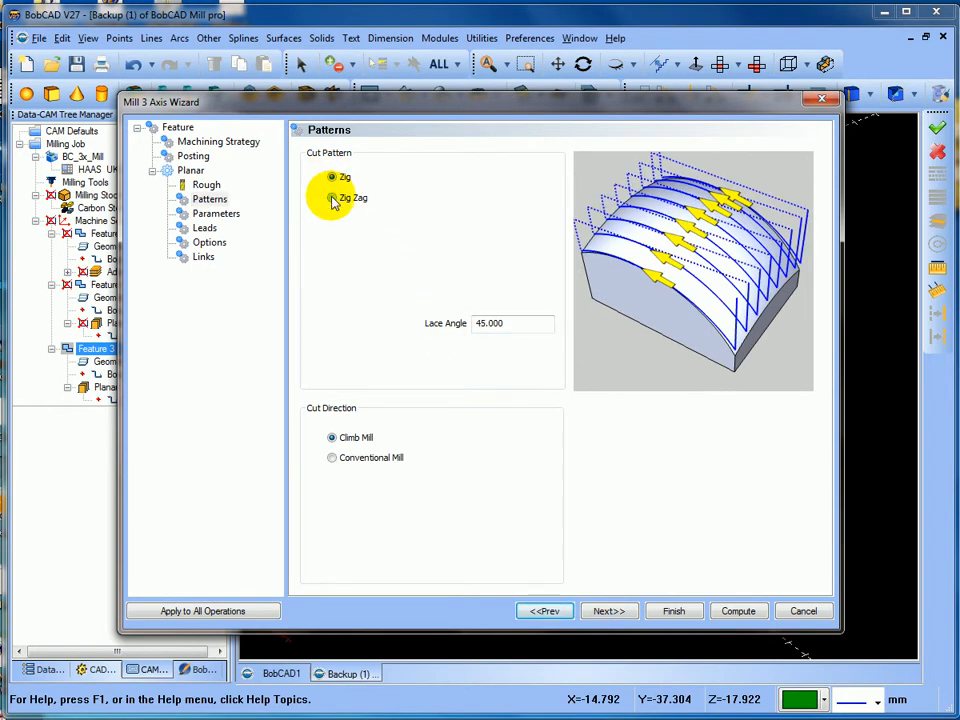
left_click(333, 199)
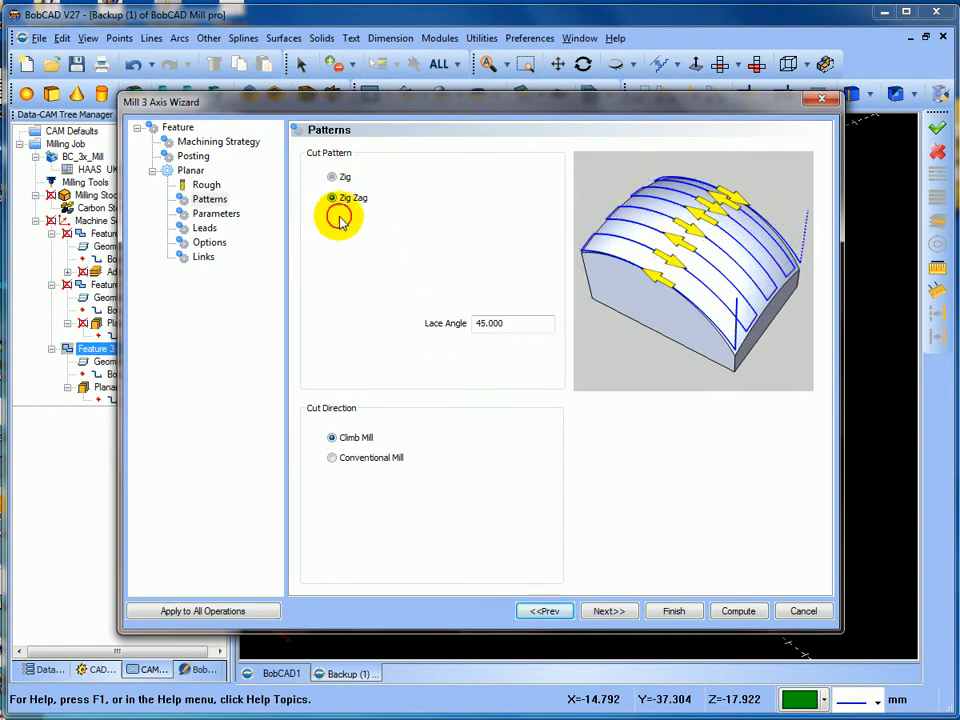
Set the Planar stepover to 0.2 mm, keep the Plunge entry and Follow links, and compute the toolpath.
left_click(607, 611)
double_click(510, 175)
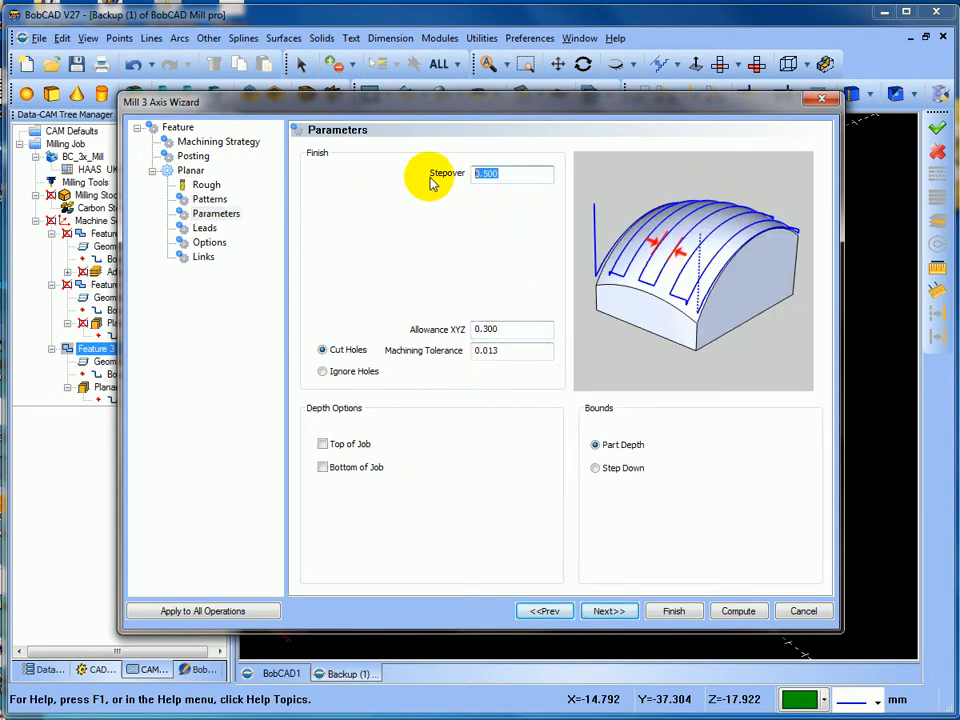
type(".2")
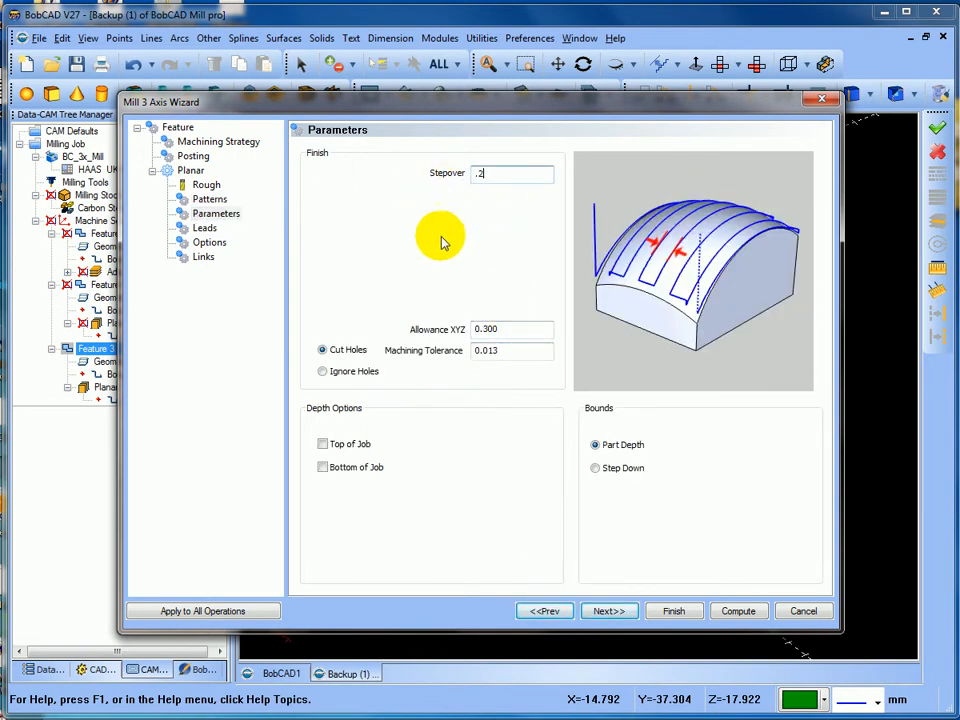
double_click(503, 328)
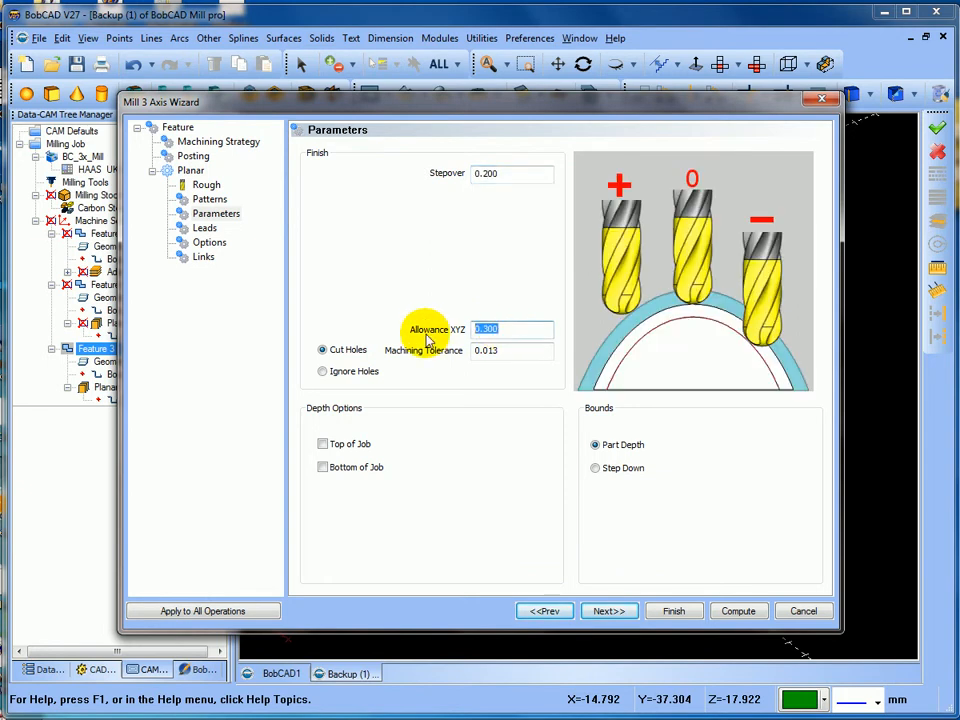
left_click(609, 611)
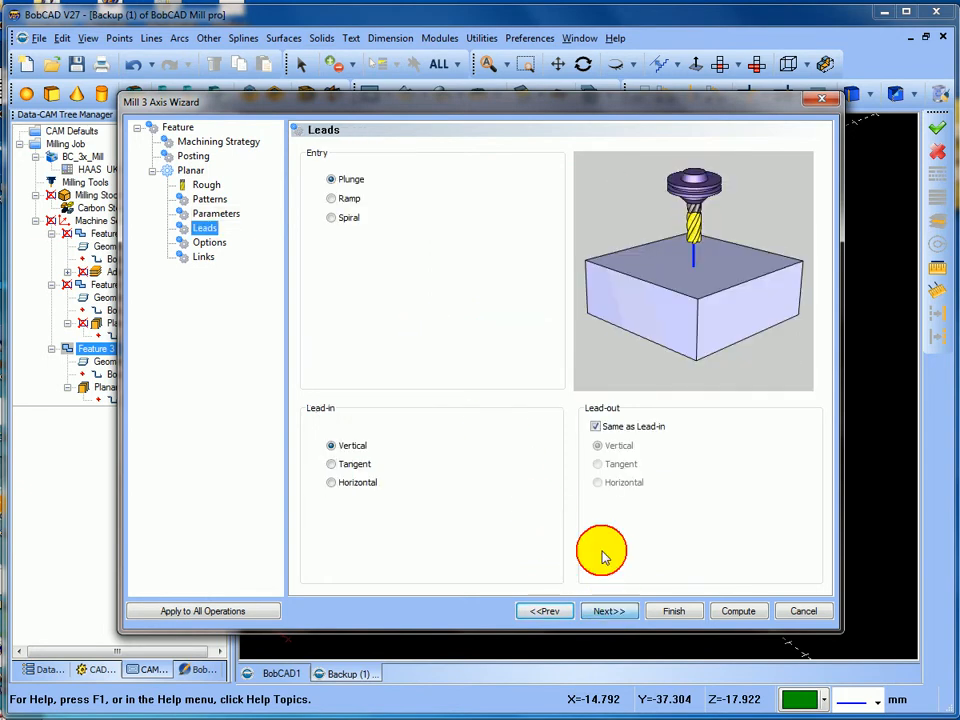
left_click(610, 611)
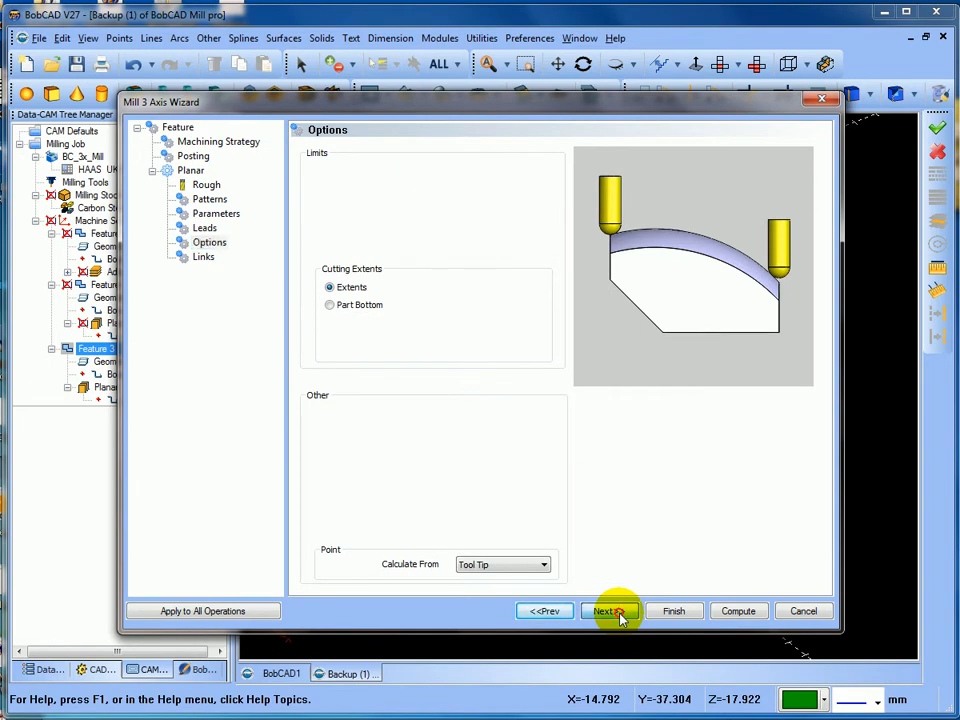
left_click(617, 613)
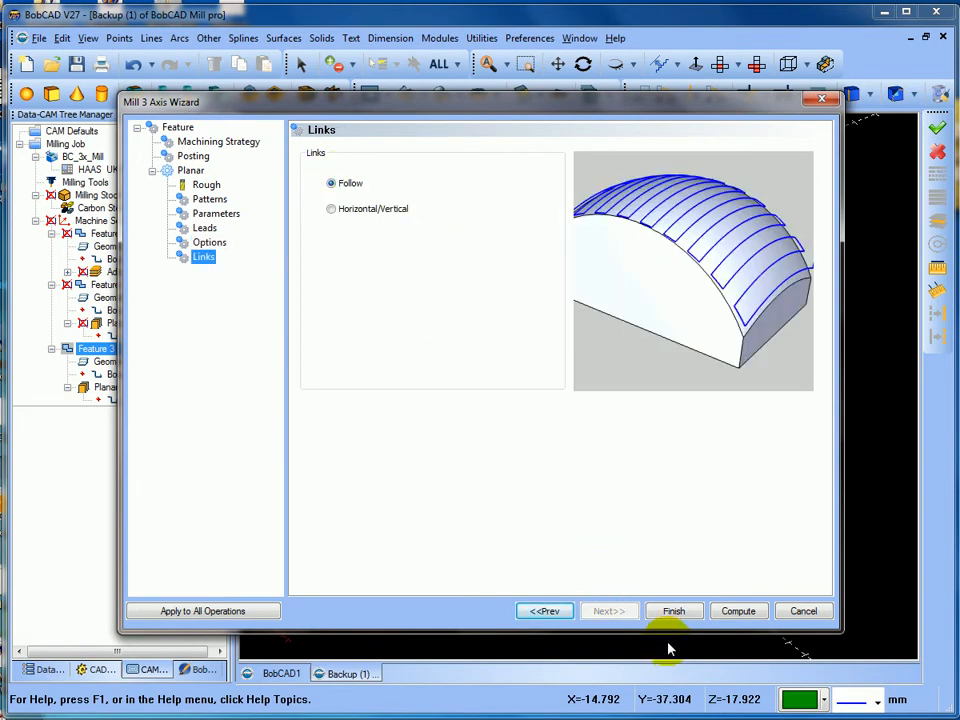
left_click(737, 612)
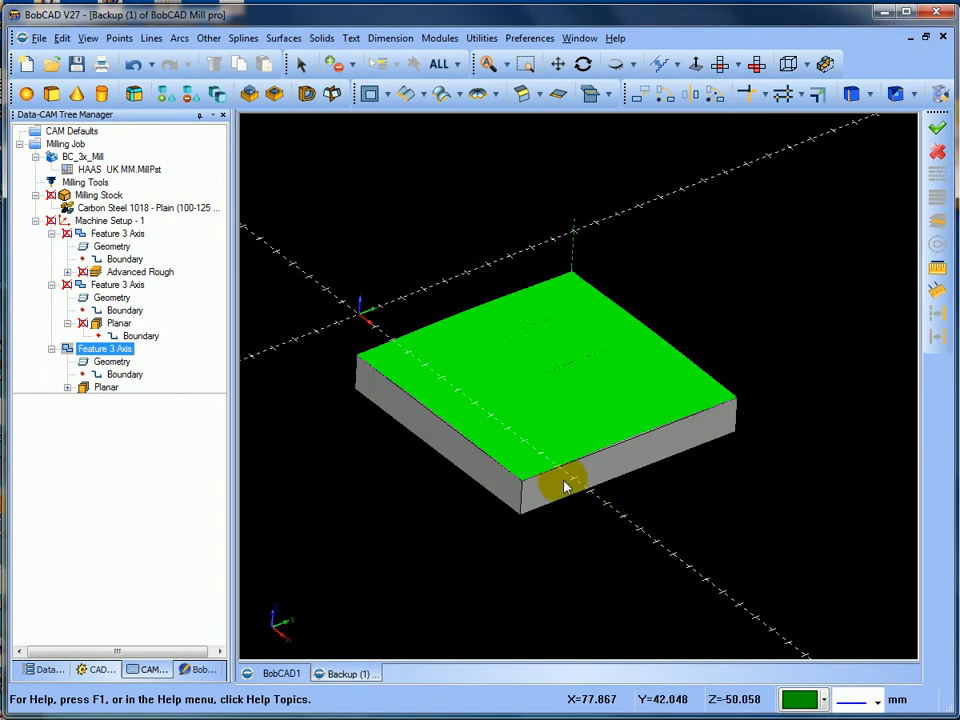
Inspect the computed Planar toolpath on the part, then hide the third 3-axis feature's toolpath.
mouse_move(502, 418)
middle_mouse_down()
mouse_move(504, 463)
mouse_move(494, 424)
middle_mouse_up()
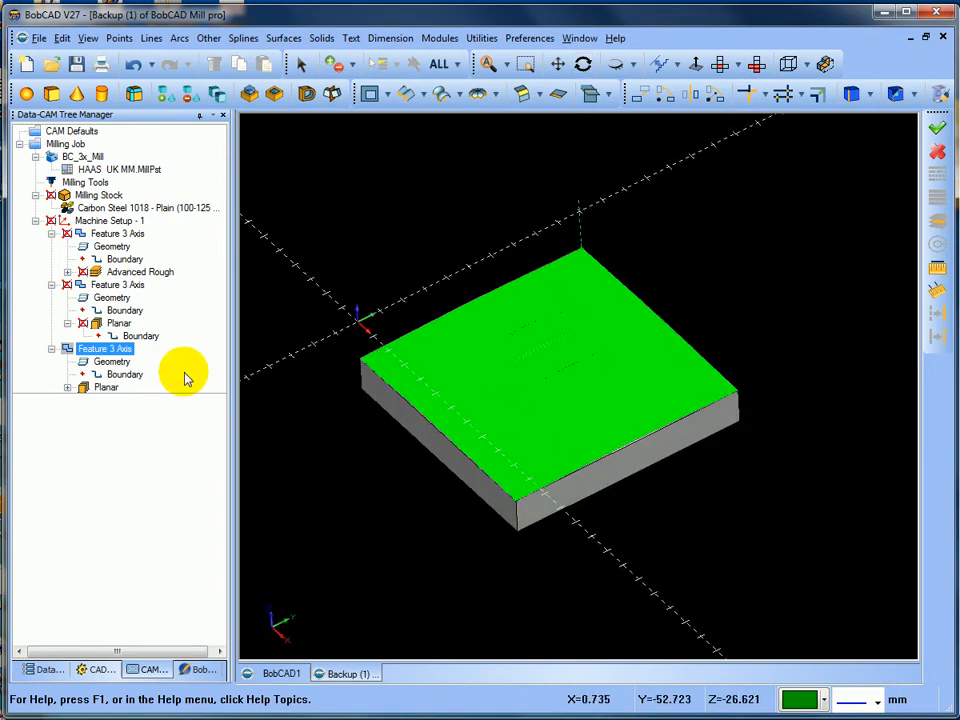
left_click(125, 284)
left_click(138, 272)
middle_click_drag(510, 510, 516, 494)
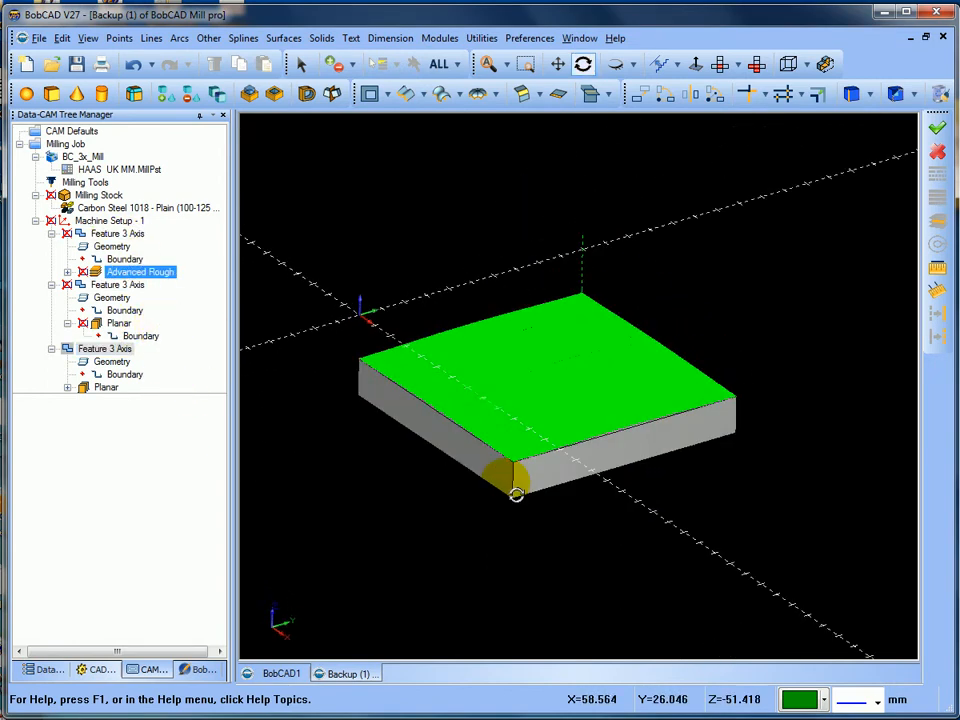
left_click(110, 361)
right_click(108, 353)
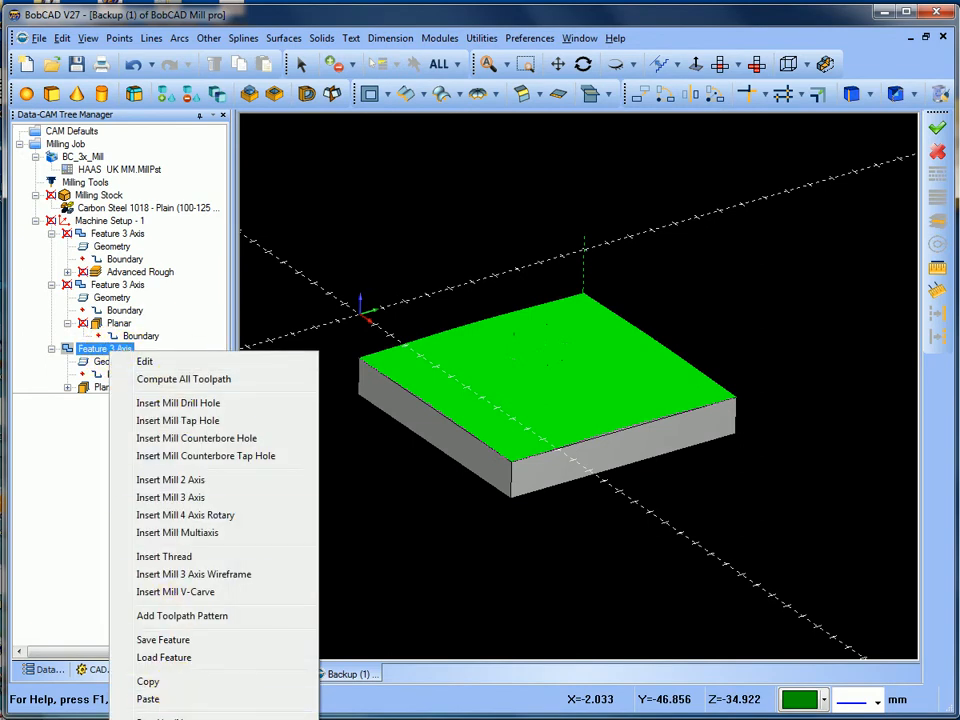
left_click(163, 719)
Extend the part's curved top surface by 4 mm past its +Y and -X side edges.
mouse_move(589, 395)
middle_mouse_down()
mouse_move(583, 413)
mouse_move(586, 405)
middle_mouse_up()
scroll(586, 405, "up", 1)
scroll(587, 410, "up", 1)
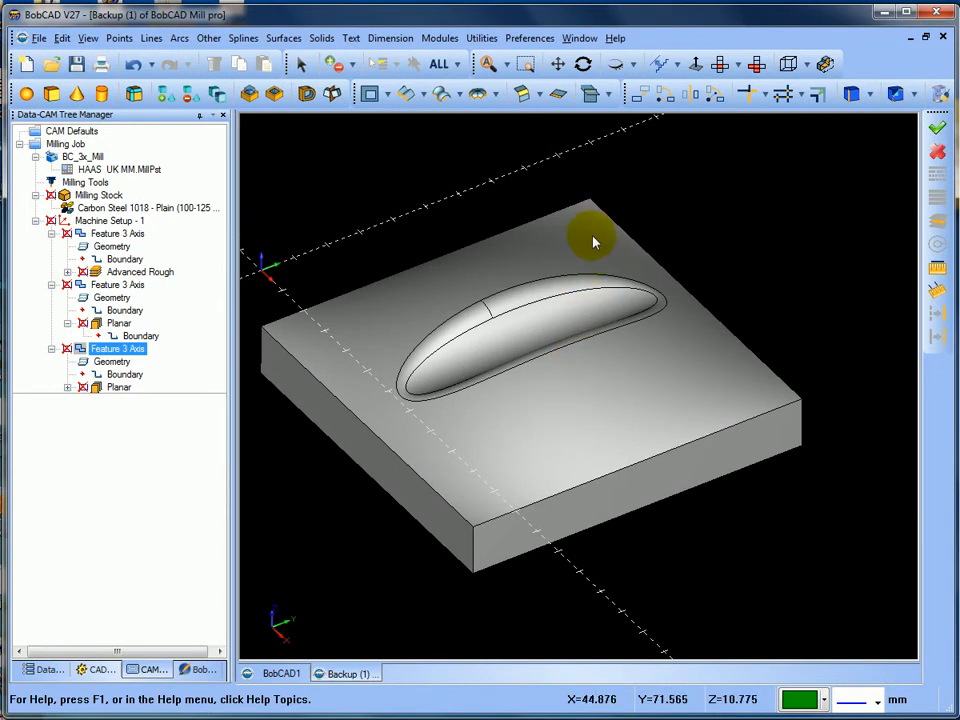
mouse_move(639, 268)
middle_mouse_down()
mouse_move(579, 264)
mouse_move(590, 296)
mouse_move(656, 281)
mouse_move(643, 269)
middle_mouse_up()
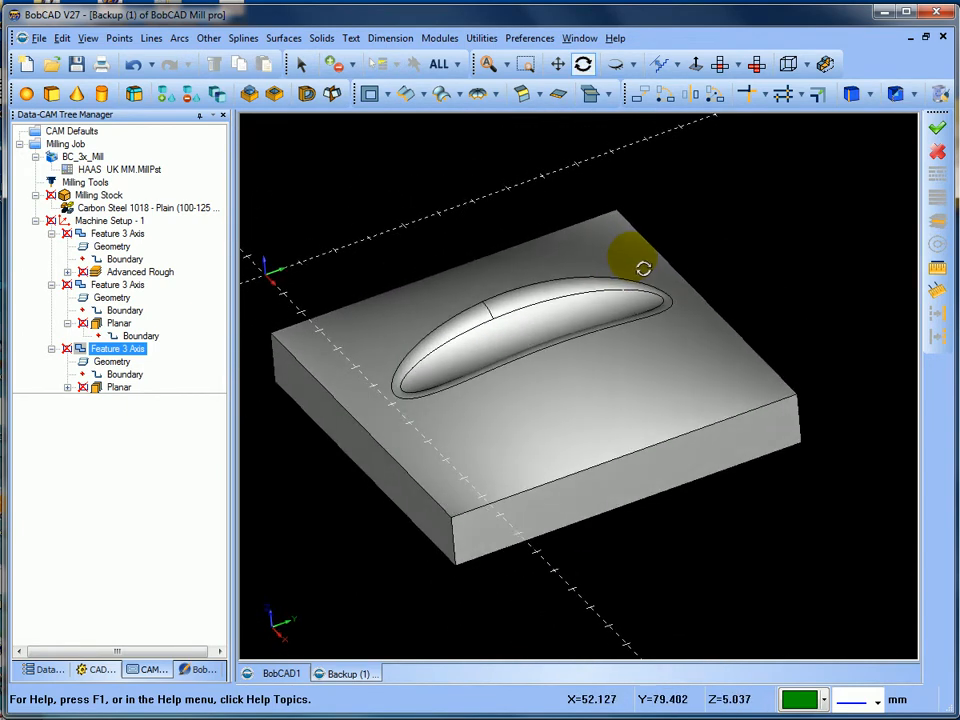
left_click(561, 103)
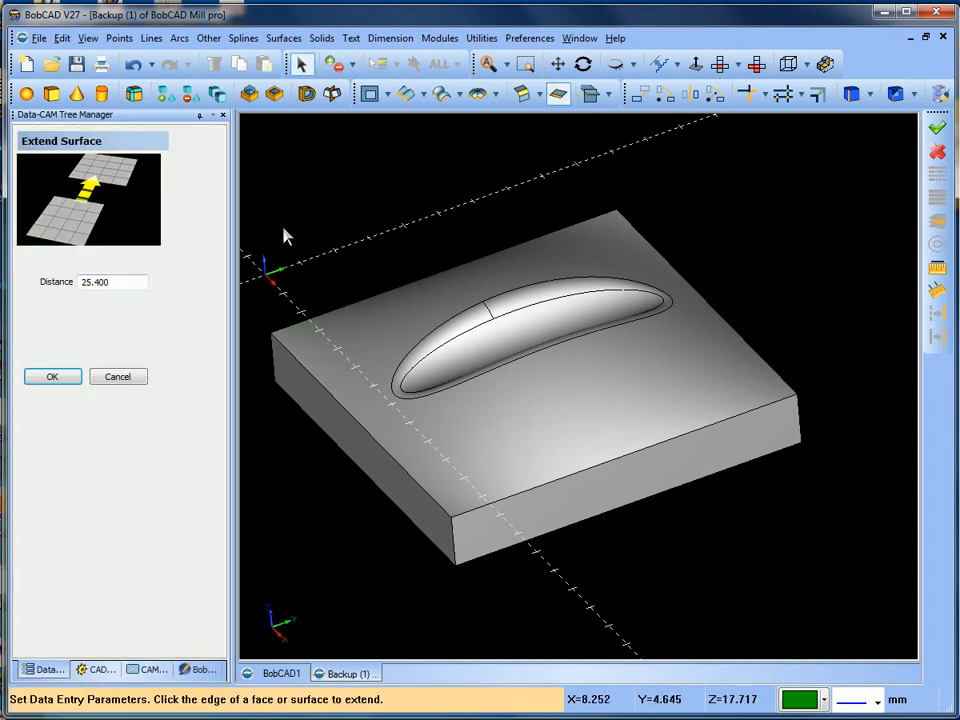
left_click_drag(147, 281, 72, 281)
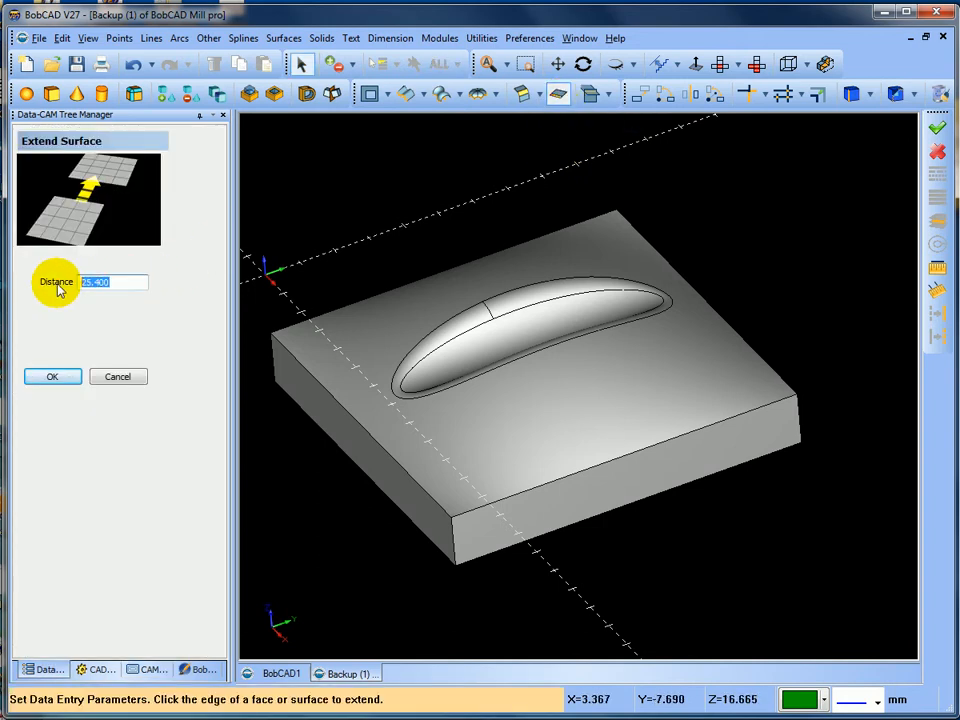
type("4")
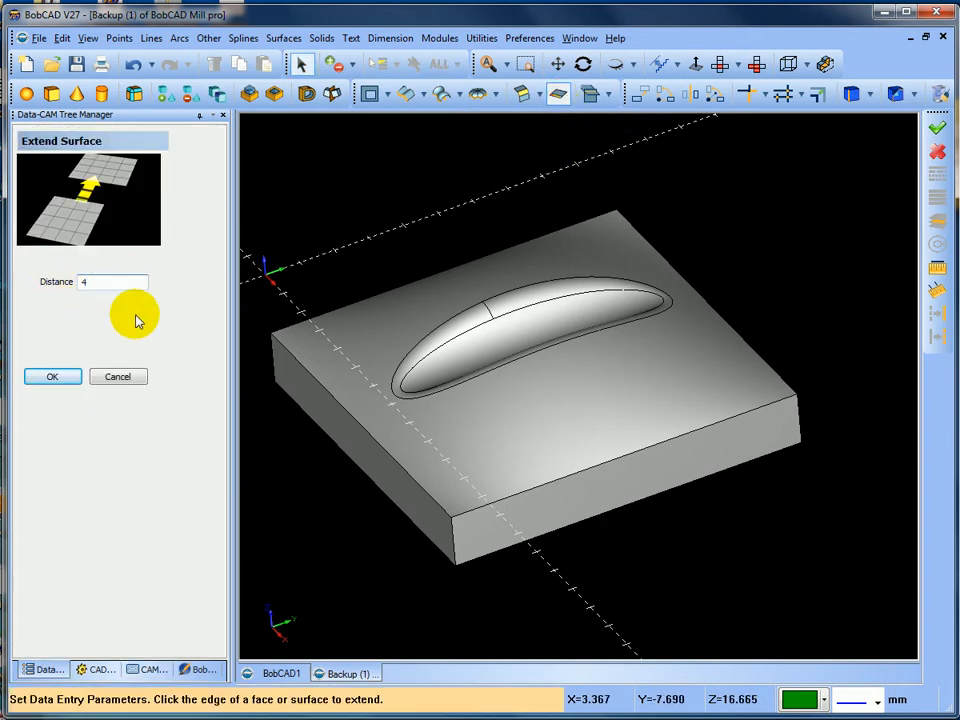
left_click(645, 251)
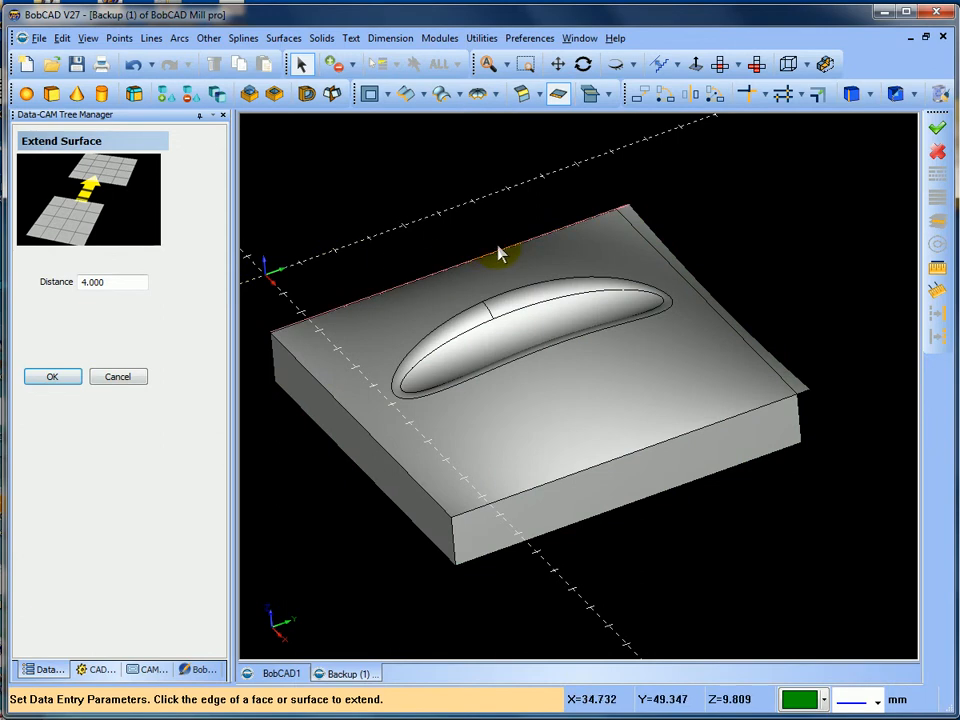
left_click(576, 228)
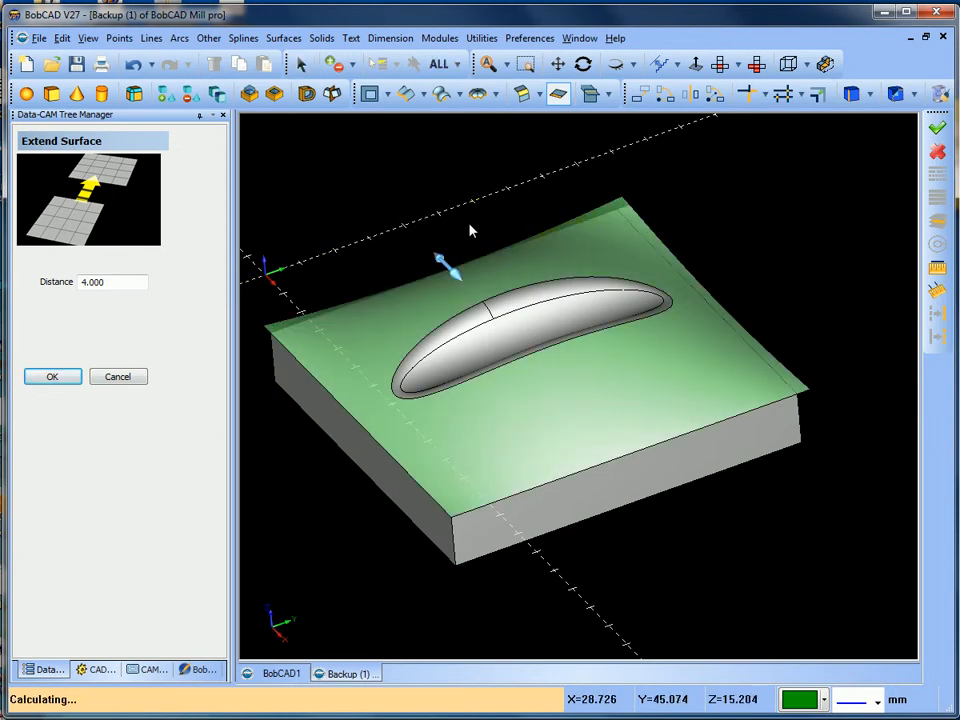
left_click(80, 376)
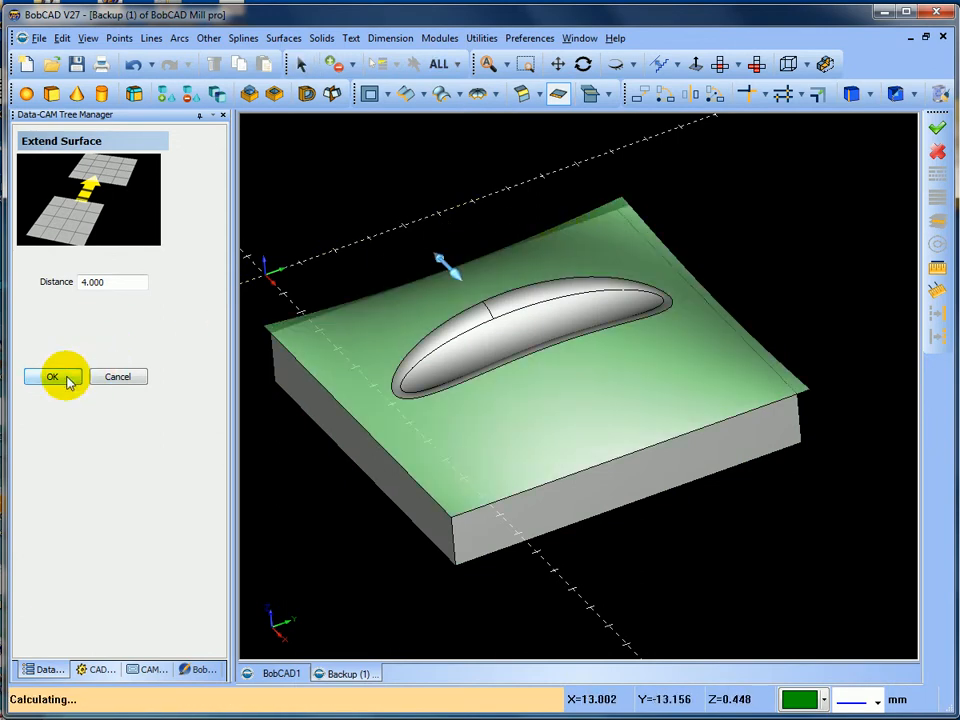
Extend the same top surface by 4 mm past its -Y and +X side edges and finish the Extend Surface command.
left_click(355, 420)
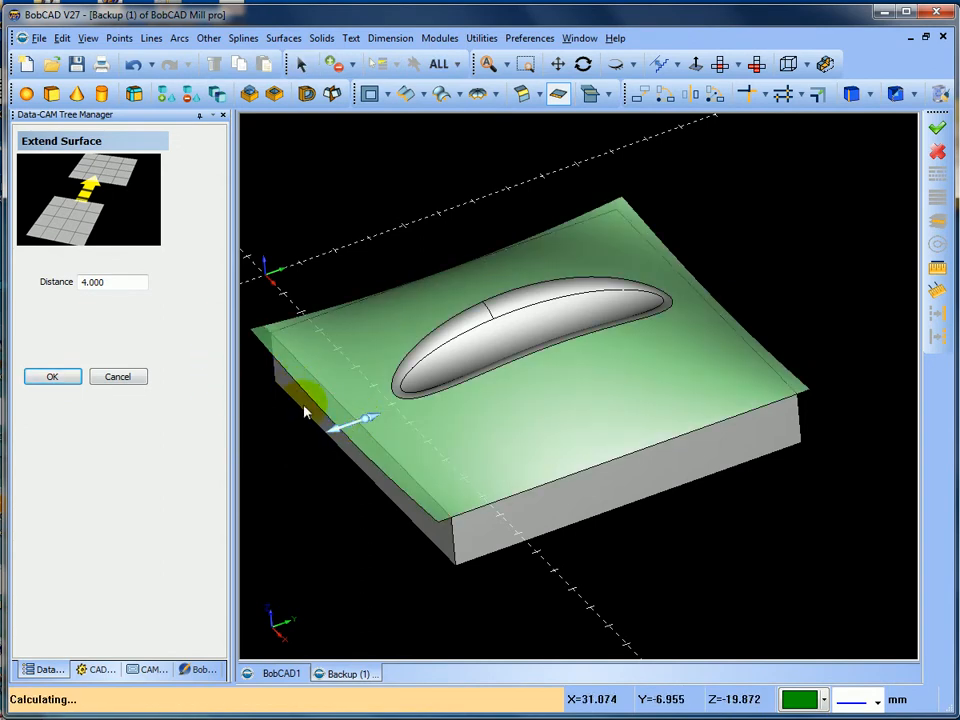
left_click(72, 380)
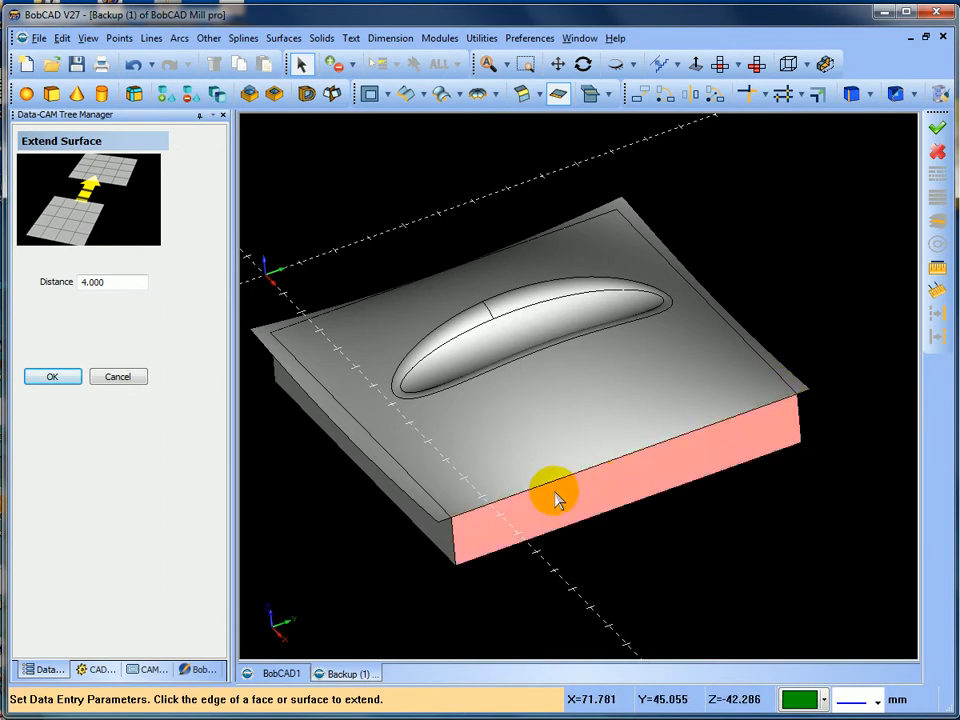
left_click(449, 519)
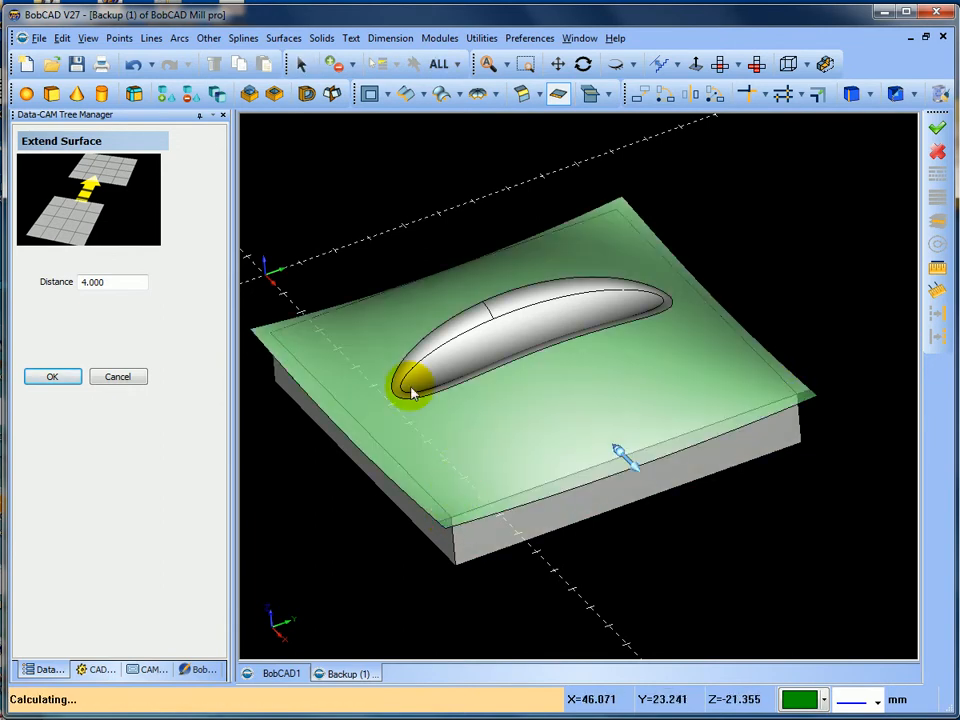
left_click(68, 377)
left_click(118, 378)
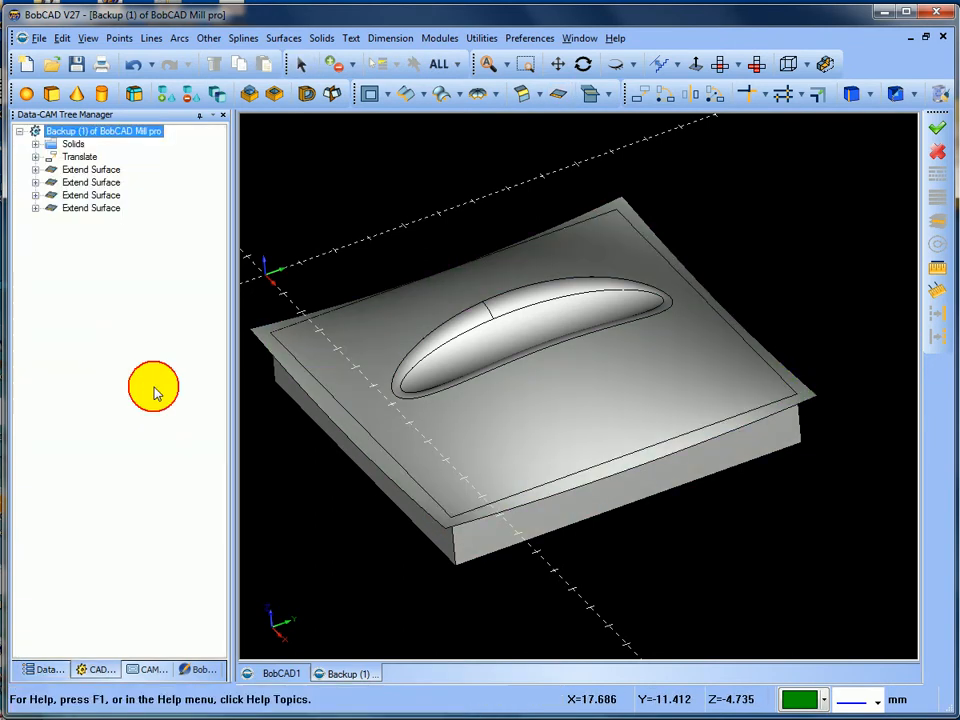
Remove the third 3-axis feature's geometry and reselect the whole part, including the extended surfaces, as its machining geometry.
middle_click_drag(578, 428, 603, 412)
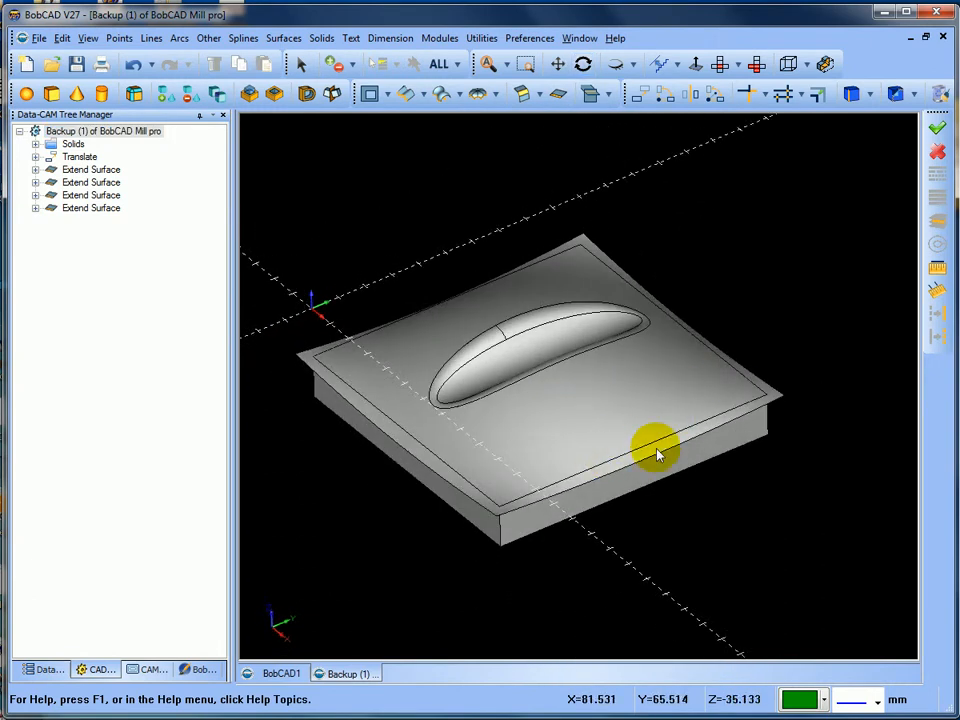
mouse_move(657, 455)
middle_mouse_down()
mouse_move(622, 491)
mouse_move(636, 426)
mouse_move(686, 401)
mouse_move(665, 409)
mouse_move(643, 444)
middle_mouse_up()
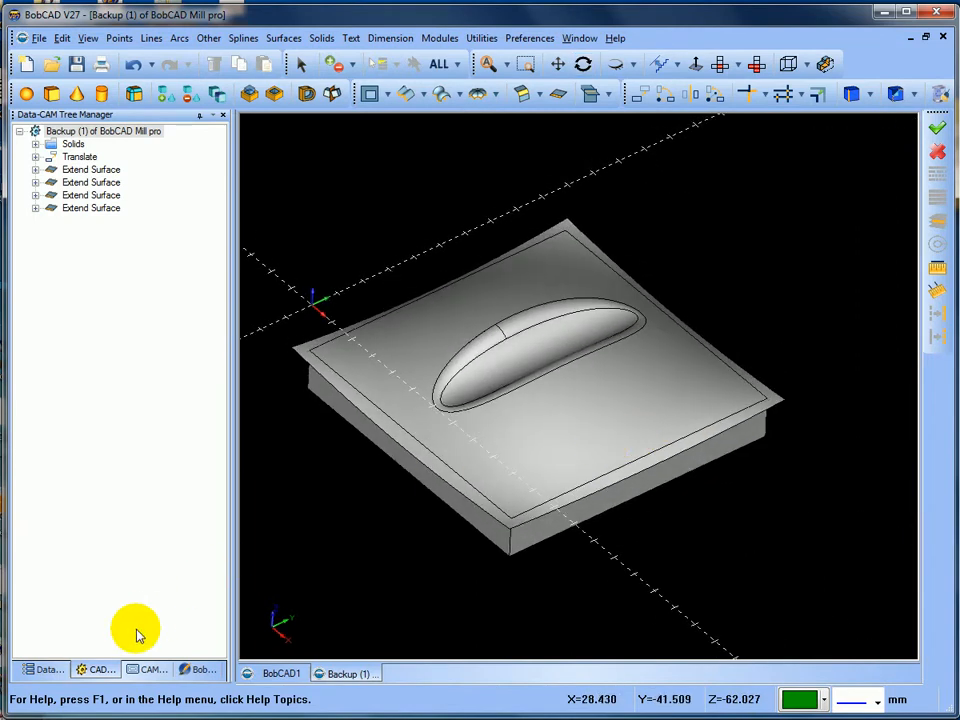
left_click(146, 668)
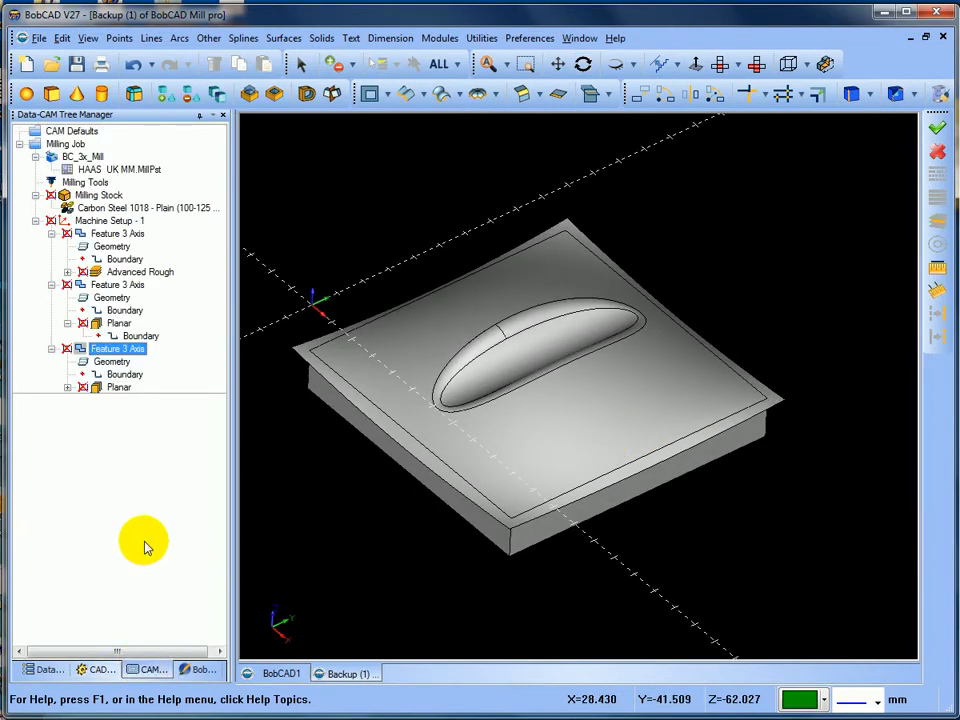
right_click(114, 369)
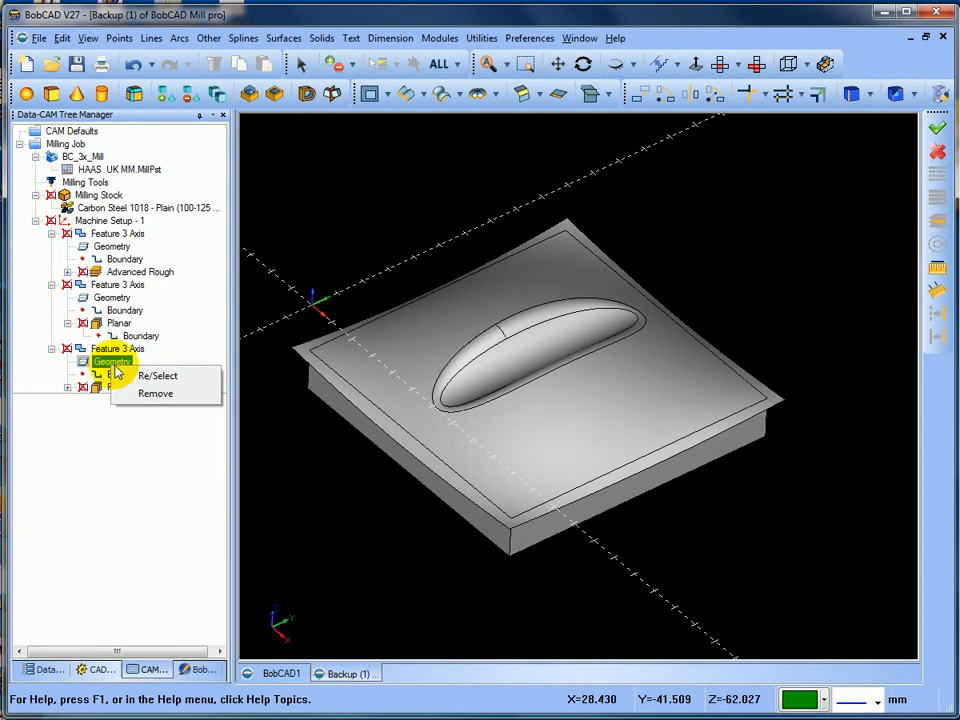
left_click(150, 393)
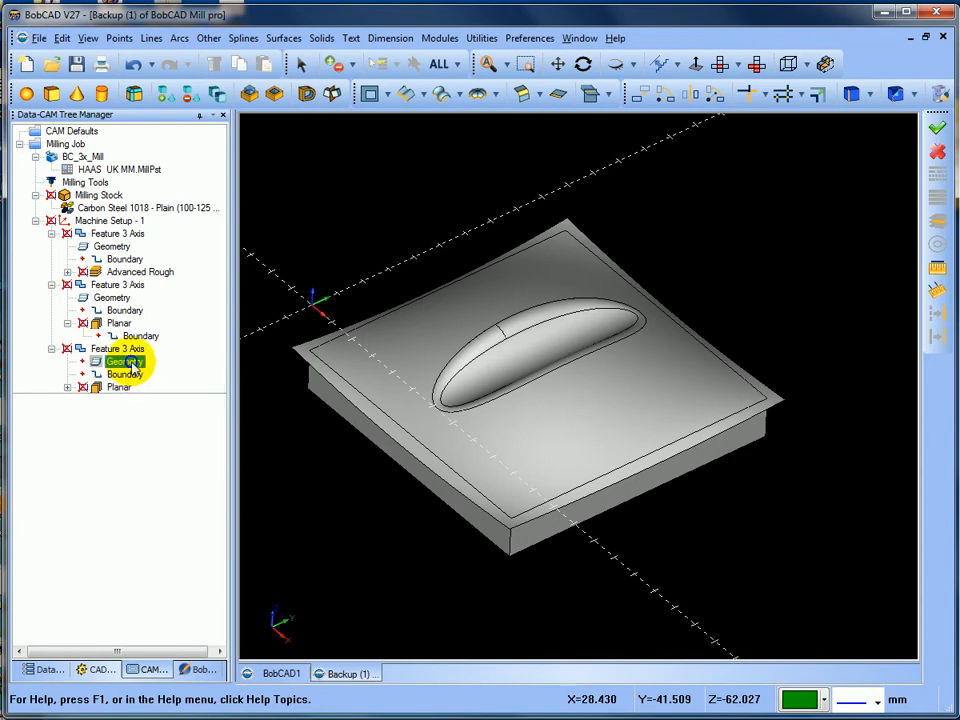
right_click(133, 364)
left_click(165, 373)
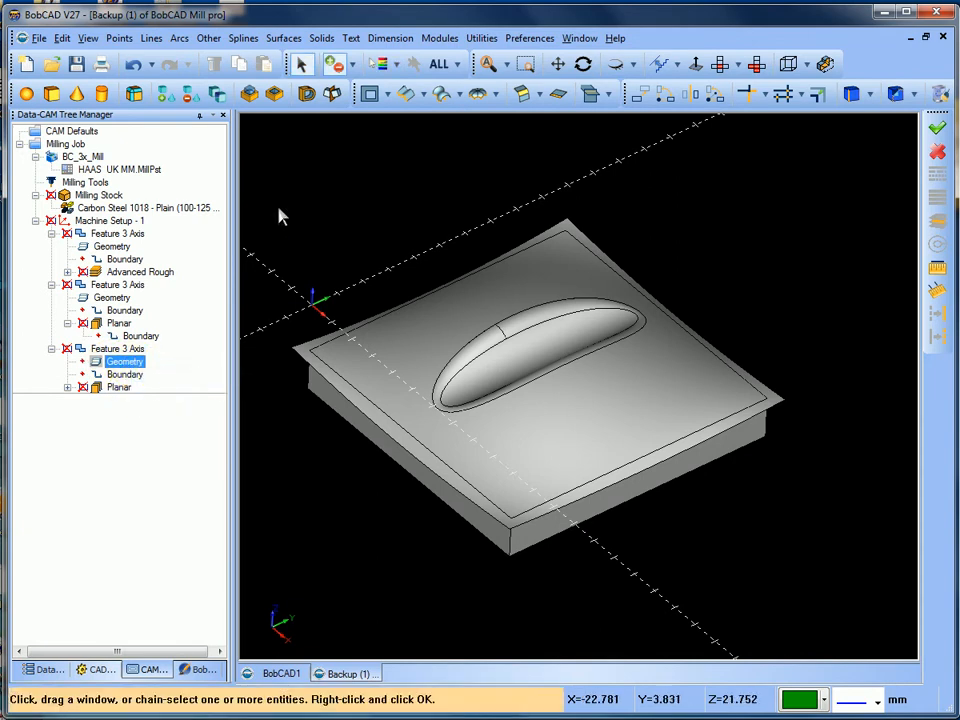
scroll(281, 216, "down", 2)
scroll(283, 217, "up", 2)
left_click_drag(265, 183, 822, 594)
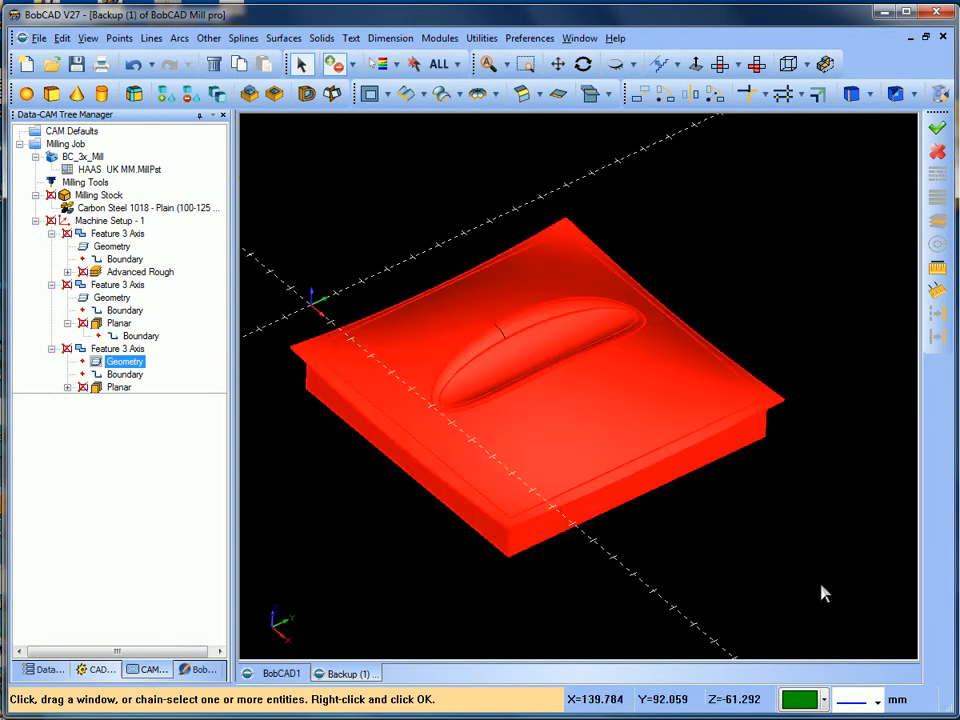
right_click(806, 325)
left_click(828, 328)
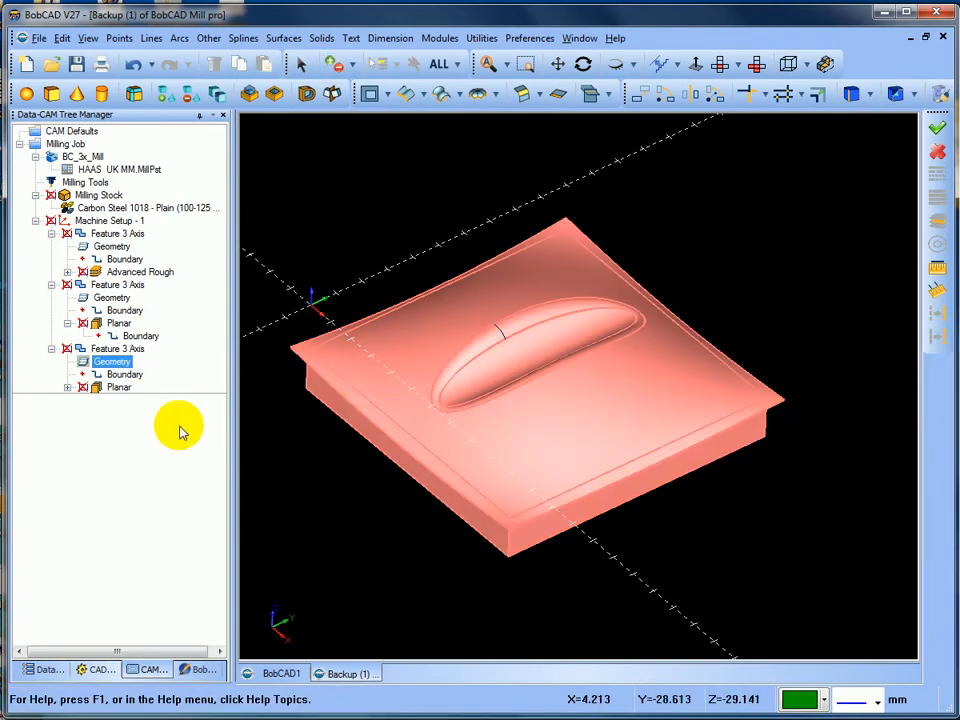
Recompute all toolpath for the third 3-axis feature and display it over the extended part.
left_click(118, 349)
right_click(122, 352)
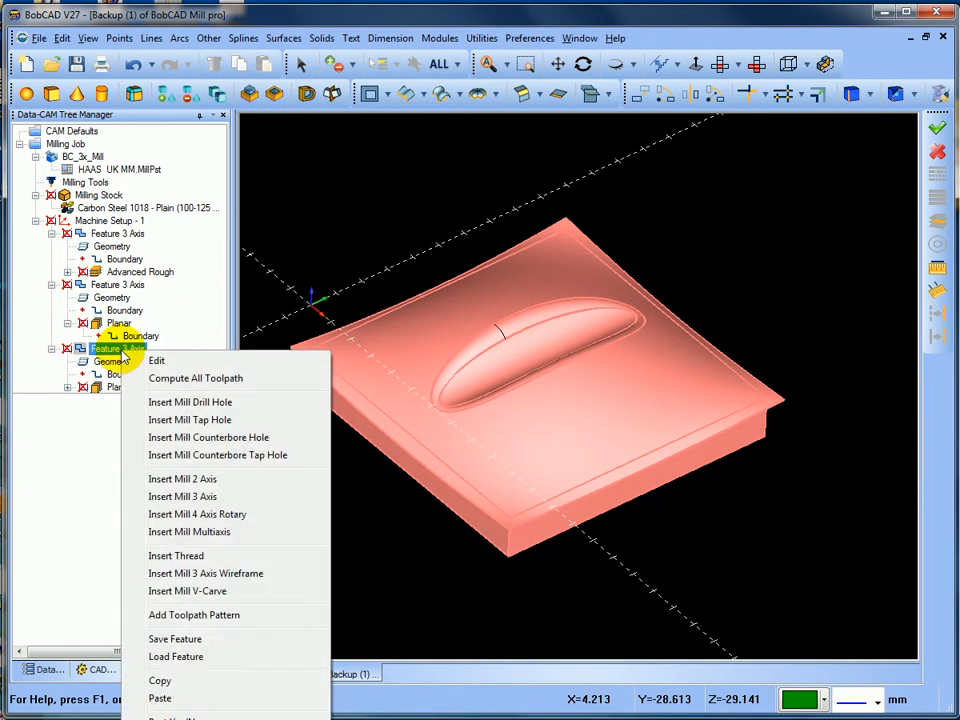
left_click(178, 377)
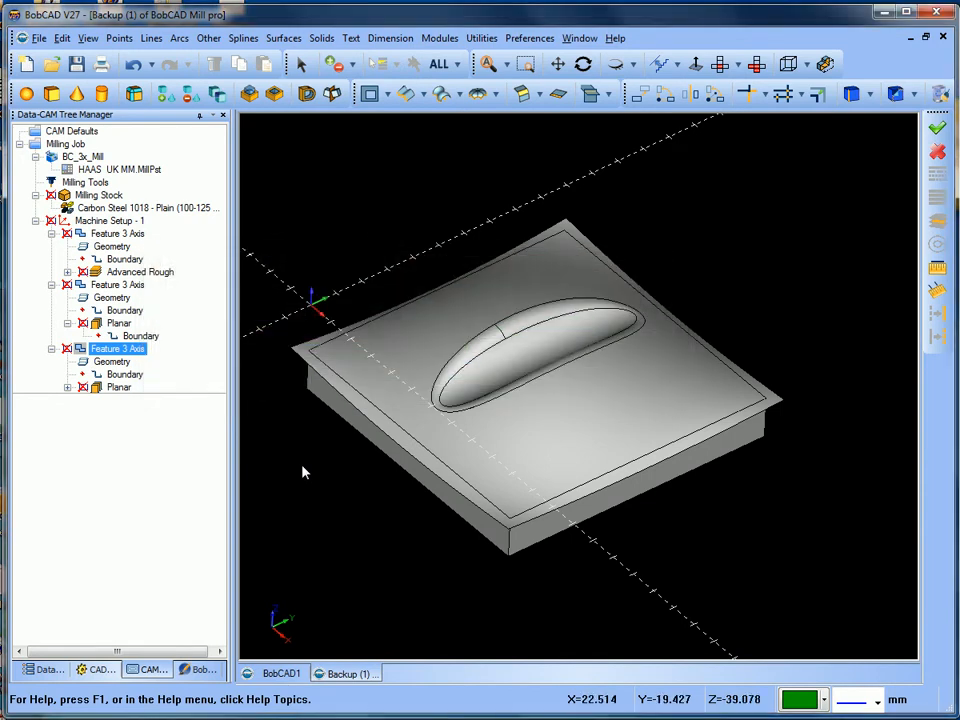
left_click(114, 362)
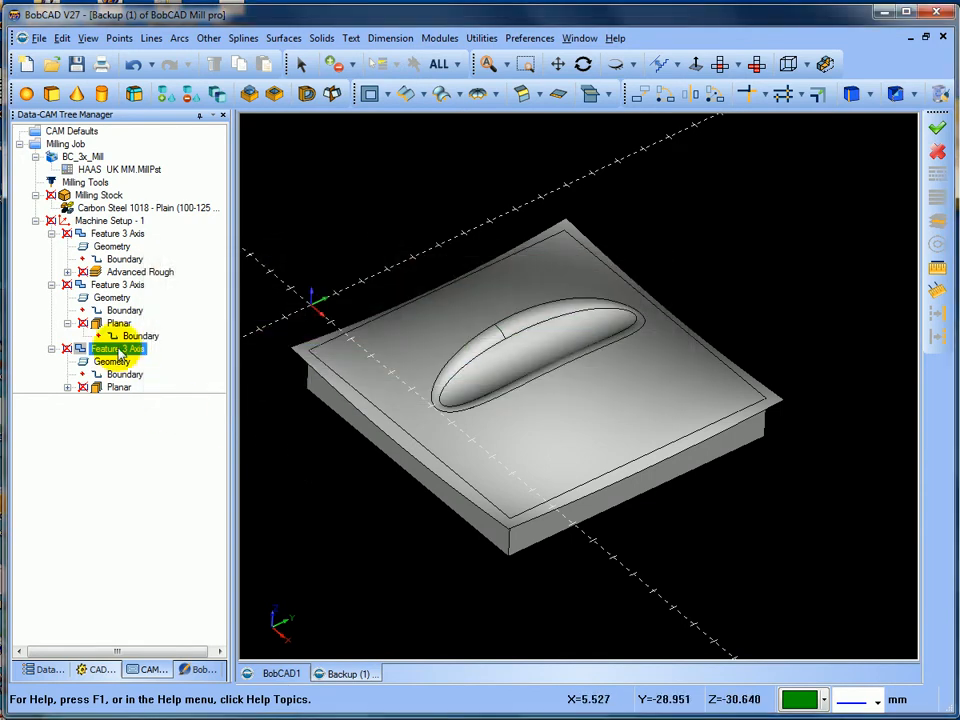
right_click(119, 350)
left_click(171, 718)
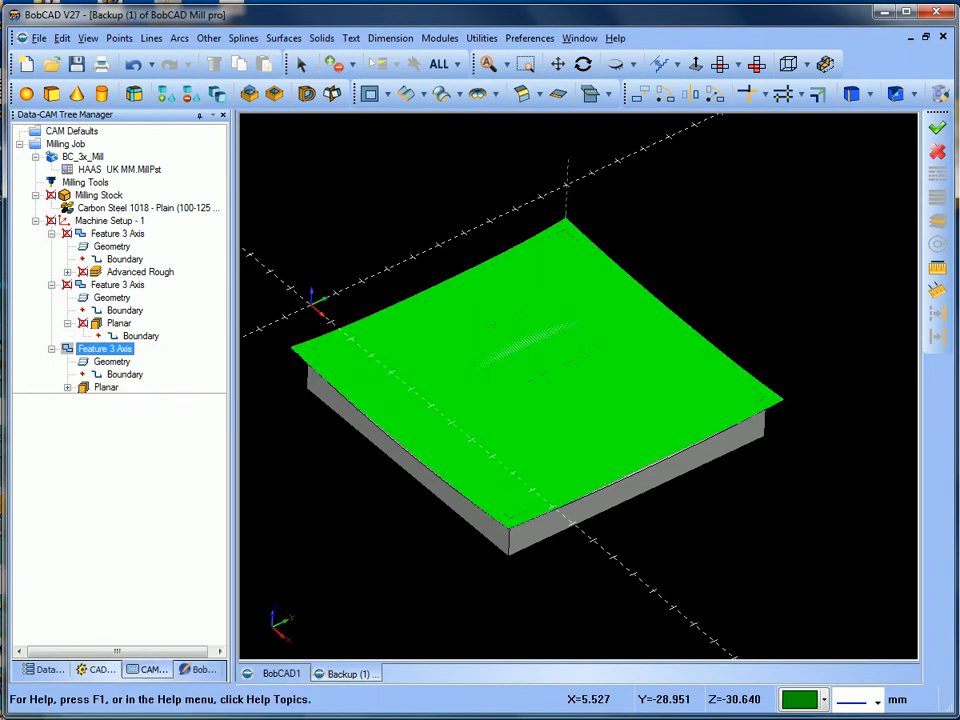
middle_click_drag(315, 515, 338, 506)
scroll(332, 501, "down", 2)
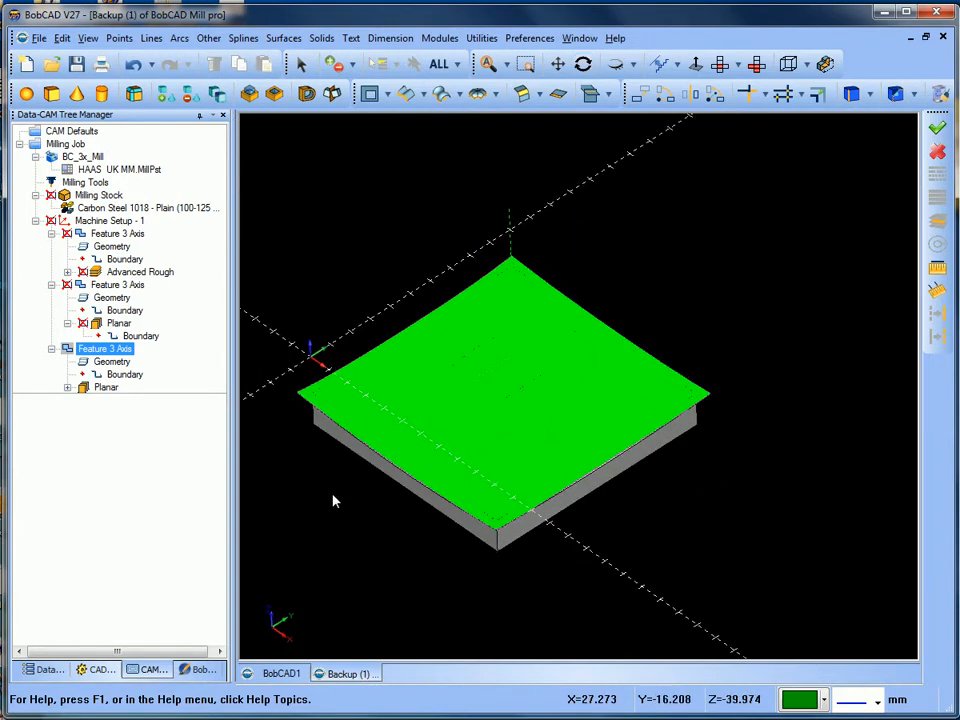
Start the machining simulation with the toolpath lines hidden and advance to the third operation, the second Planar finish.
left_click(432, 40)
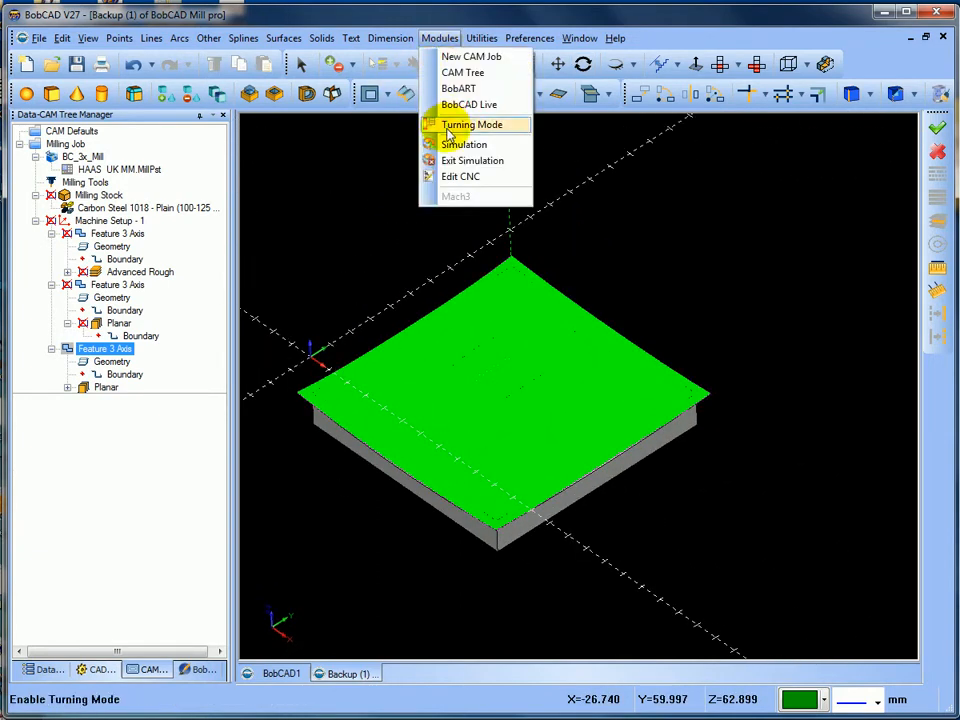
left_click(444, 144)
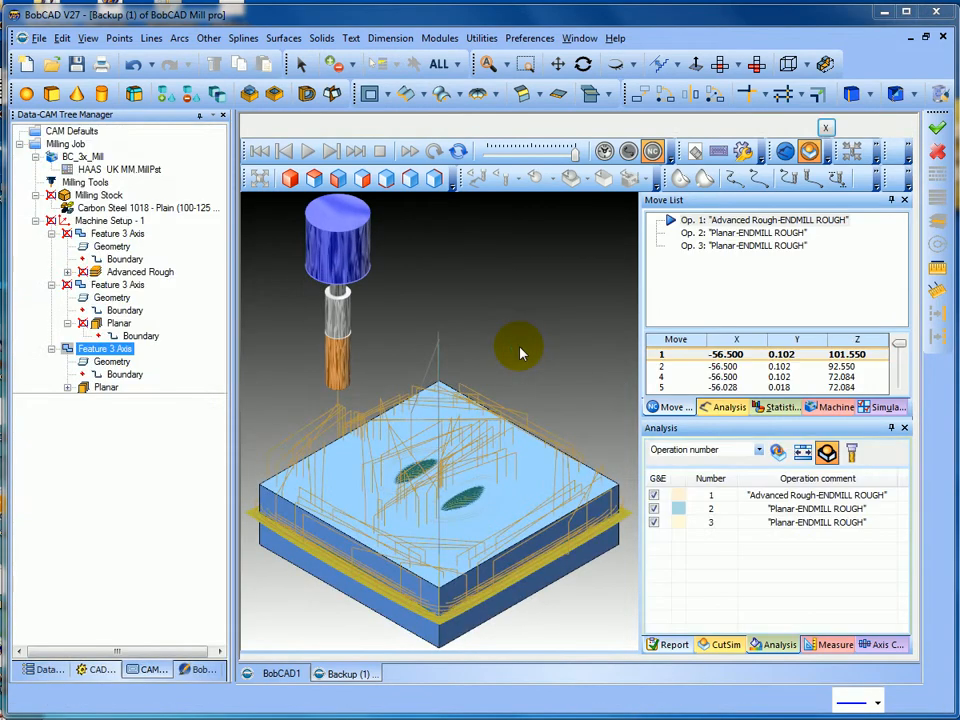
left_click(476, 179)
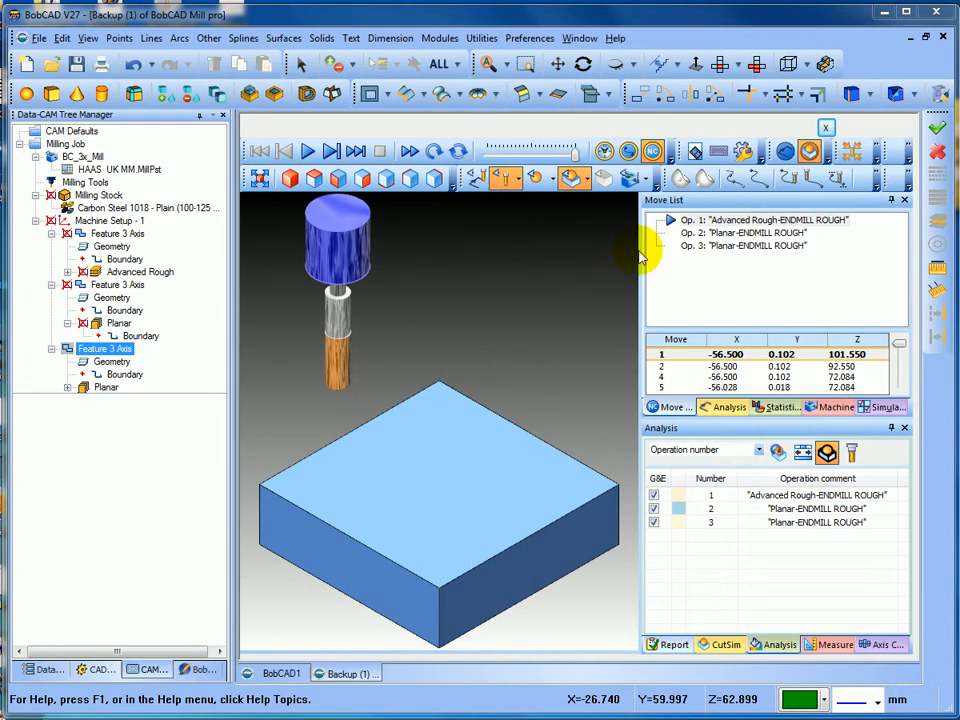
left_click(728, 248)
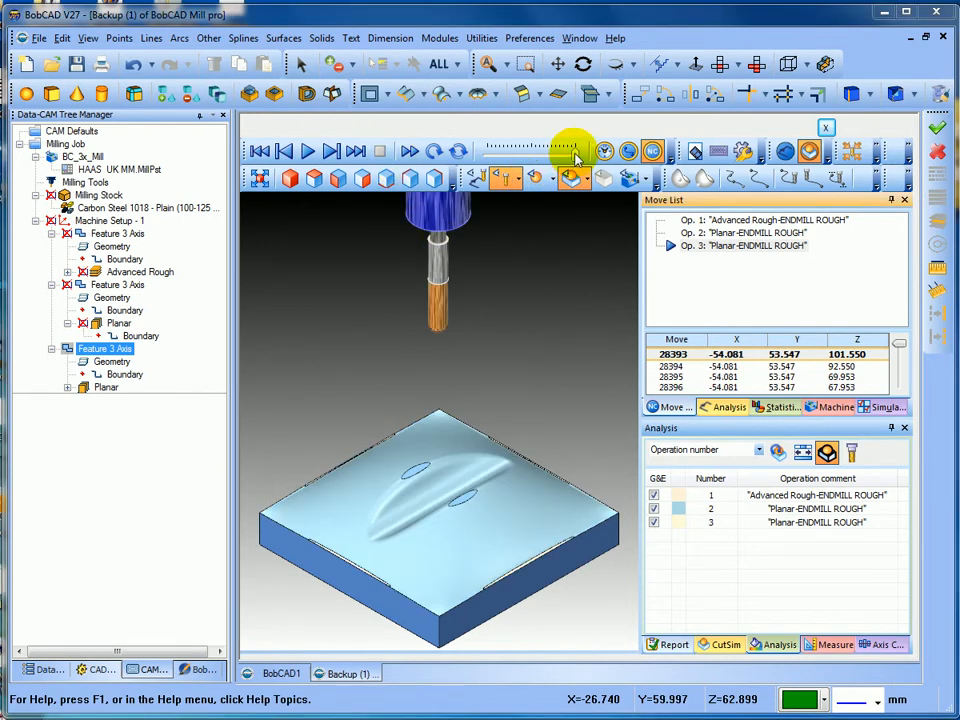
Play the third operation's simulation slowly at first and at increasing speed, examining how the cutter runs over the part's edges and corners.
left_click_drag(577, 154, 521, 158)
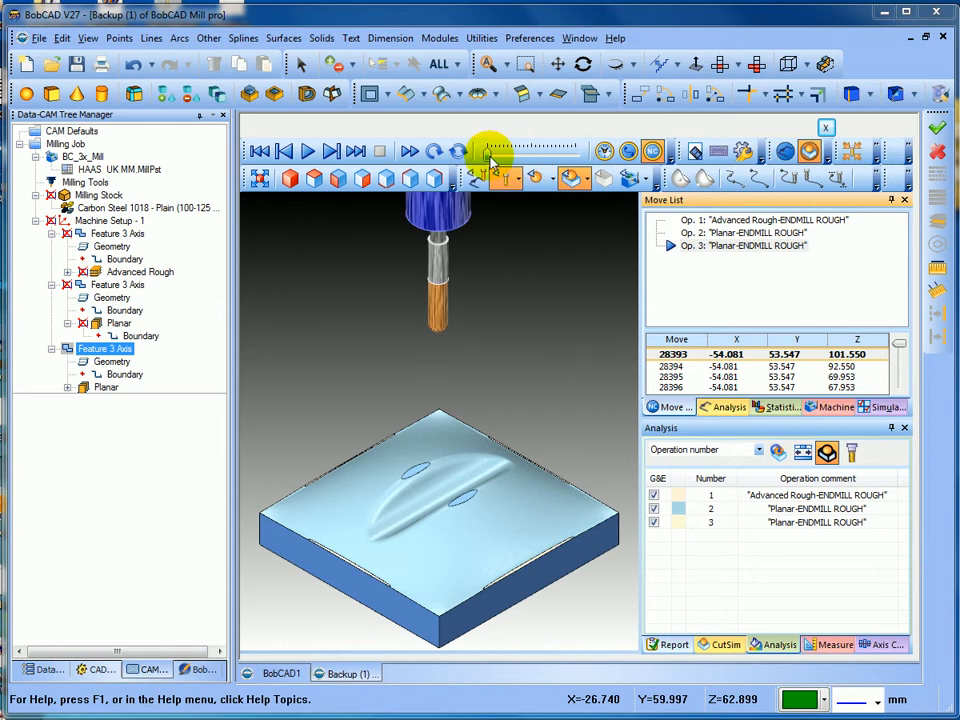
left_click(309, 152)
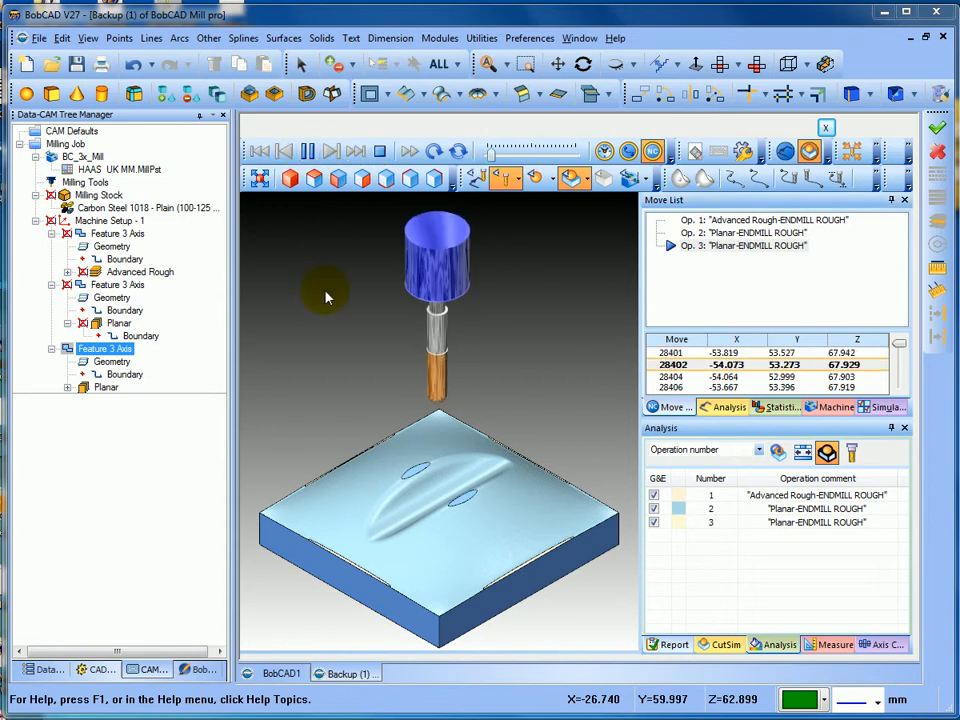
middle_click_drag(456, 439, 480, 391)
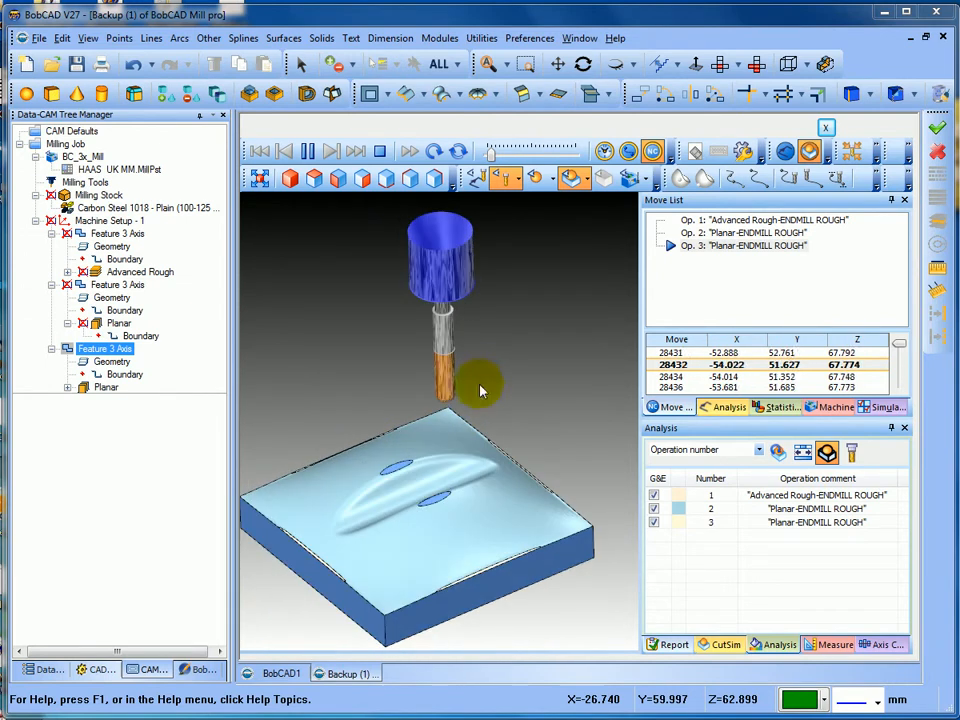
left_click_drag(489, 150, 539, 161)
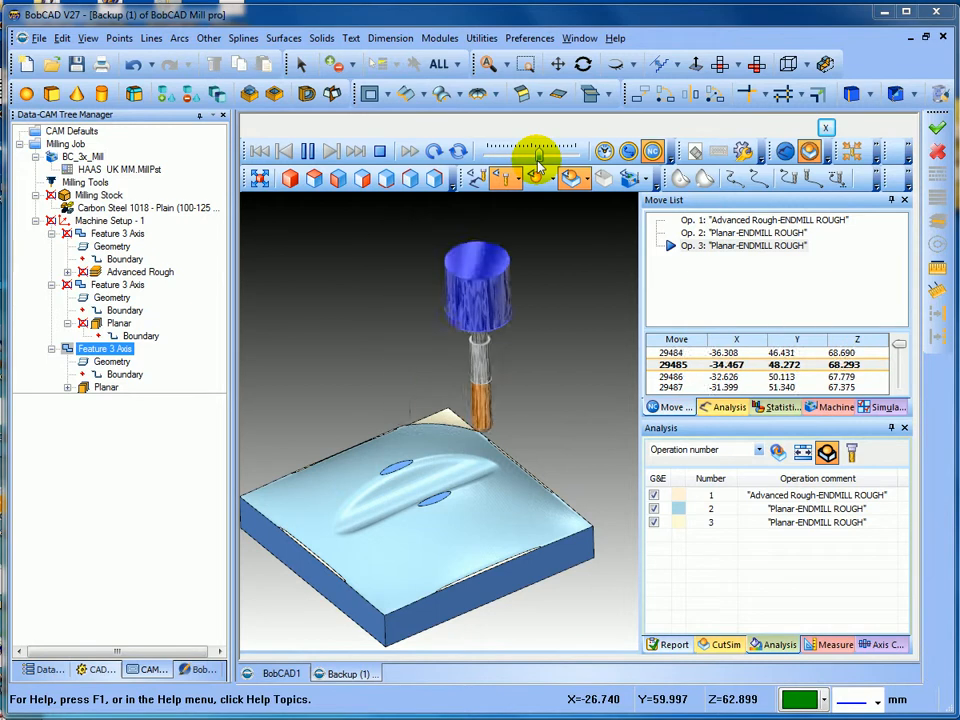
middle_click_drag(467, 450, 446, 444)
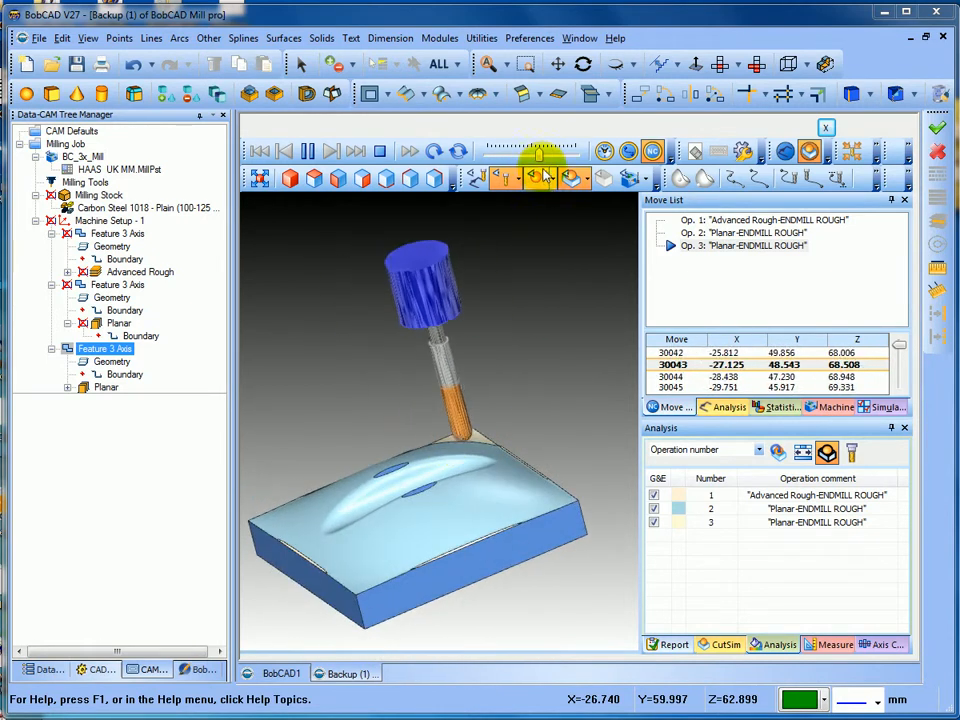
left_click_drag(541, 155, 568, 155)
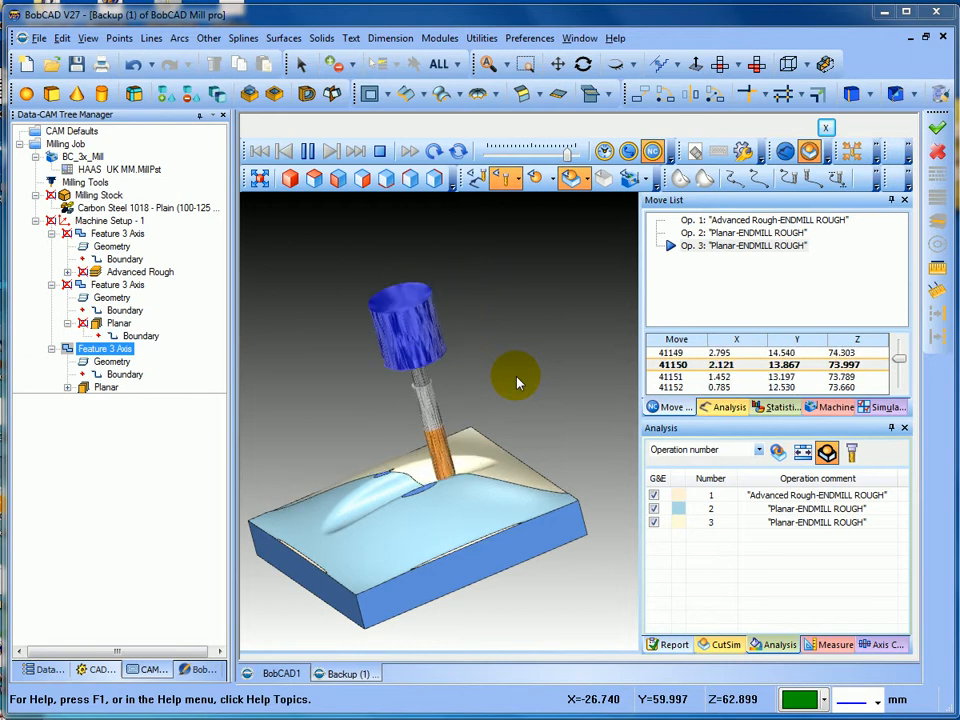
middle_click_drag(476, 403, 450, 560)
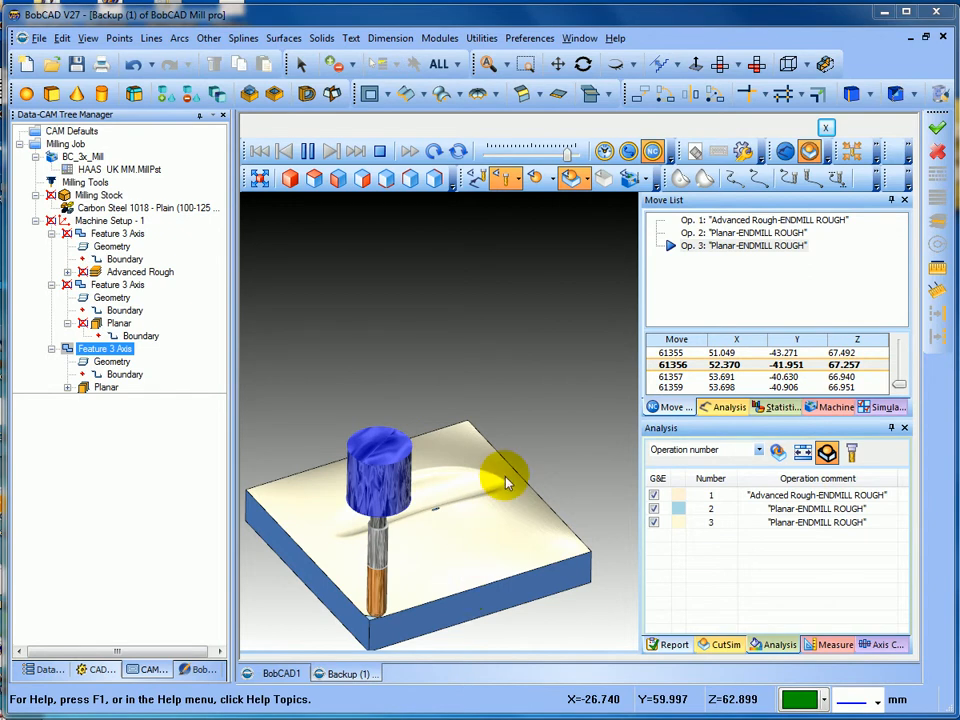
Run a Deviation analysis on the simulated part, examine the finished surface up close, and exit the simulation.
left_click(758, 452)
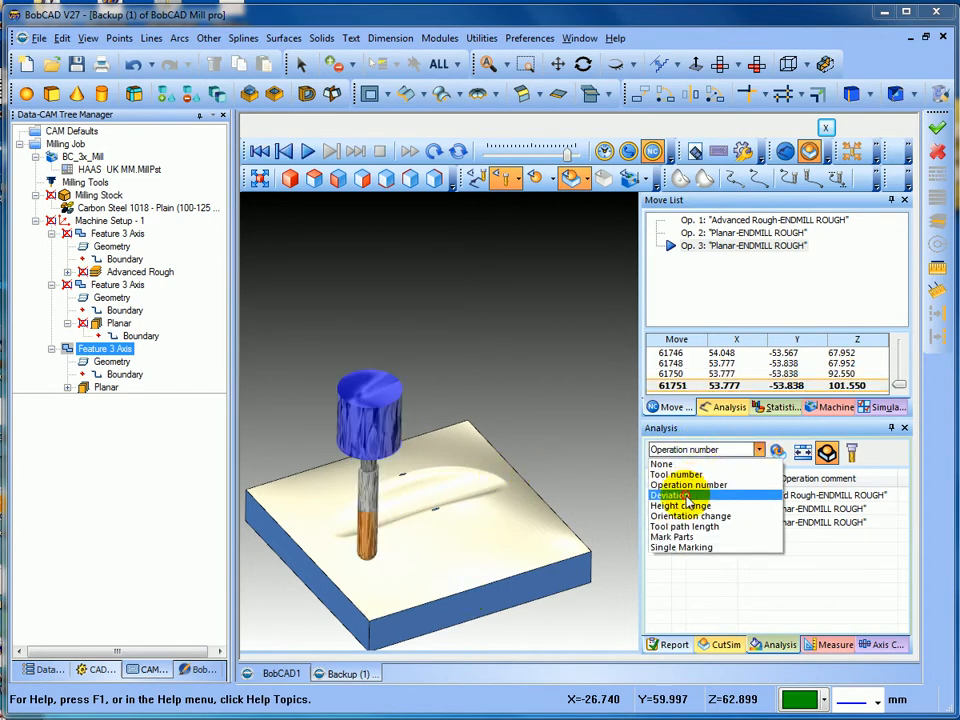
left_click(687, 496)
left_click(778, 455)
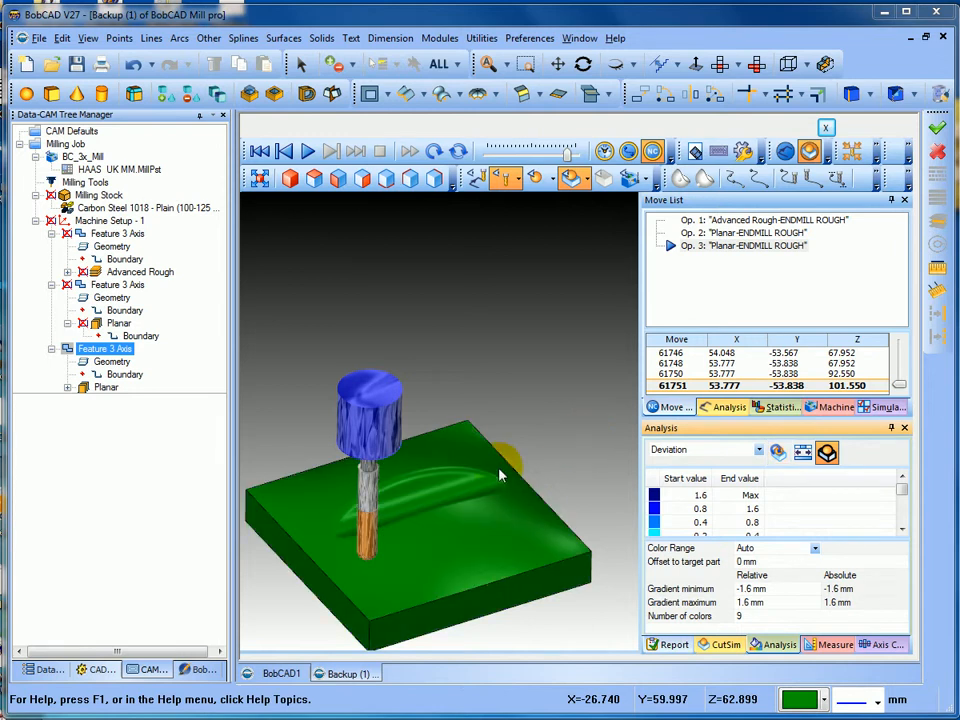
middle_click_drag(499, 468, 495, 502)
scroll(495, 510, "up", 5)
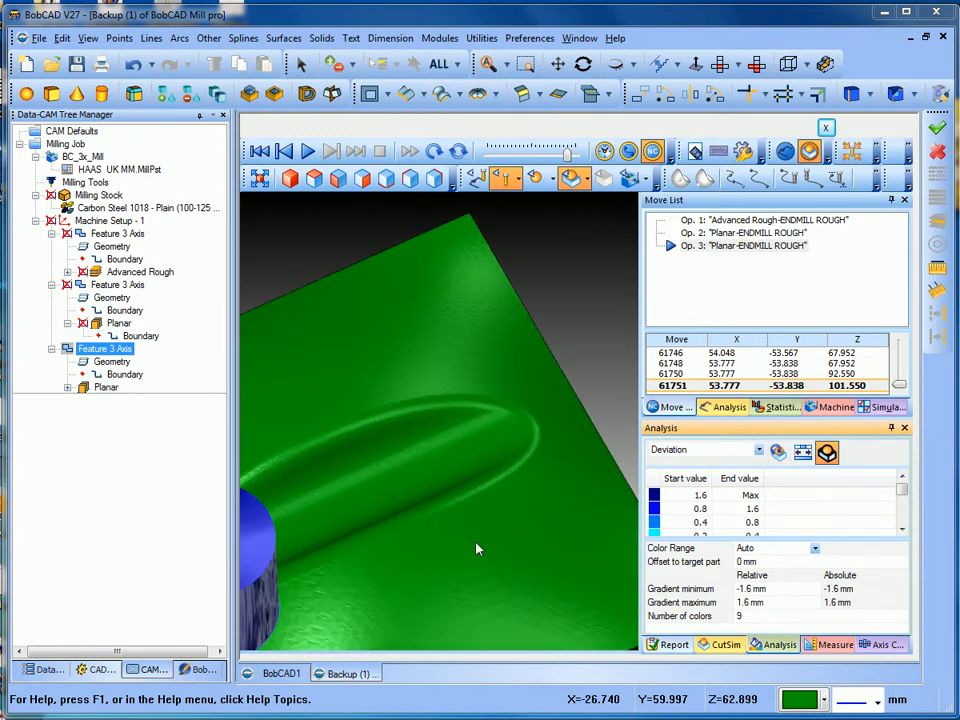
scroll(476, 527, "down", 5)
mouse_move(476, 525)
middle_mouse_down()
mouse_move(489, 499)
mouse_move(480, 592)
mouse_move(489, 621)
mouse_move(450, 628)
mouse_move(429, 592)
mouse_move(414, 647)
mouse_move(429, 656)
mouse_move(429, 681)
mouse_move(414, 606)
mouse_move(454, 606)
mouse_move(450, 613)
middle_mouse_up()
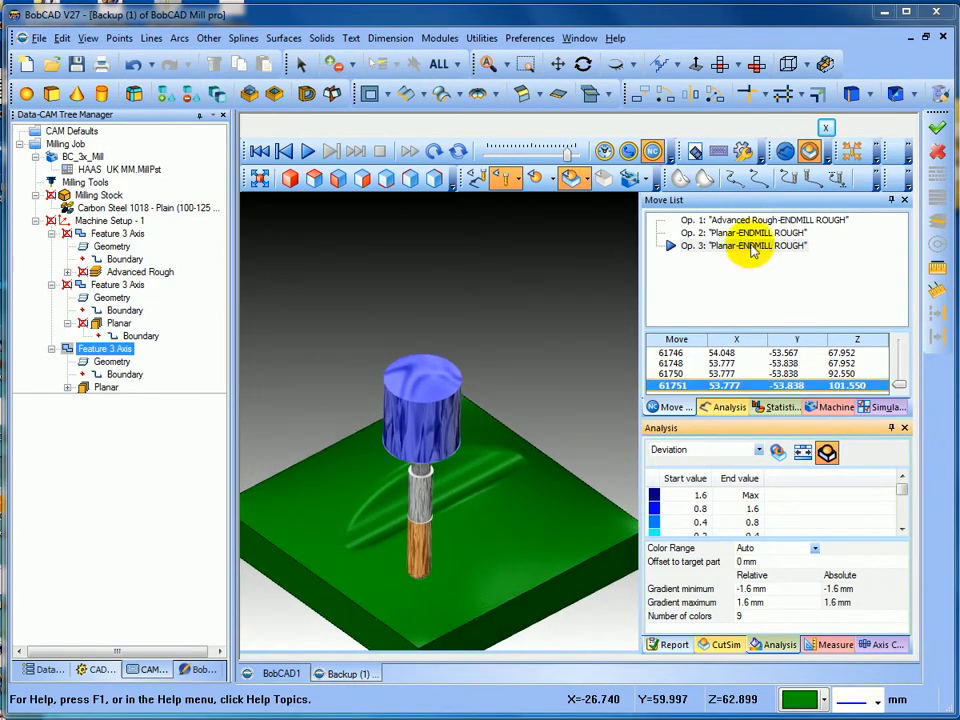
left_click(826, 131)
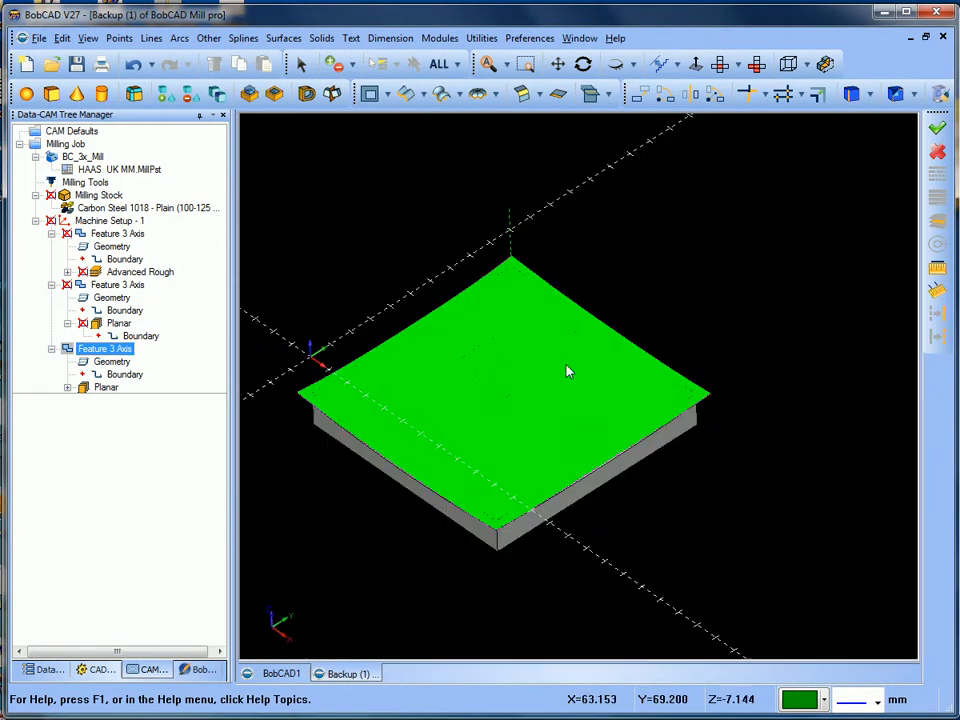
Hide the third 3-axis feature's toolpath and inspect the part with its extended top surface.
right_click(97, 350)
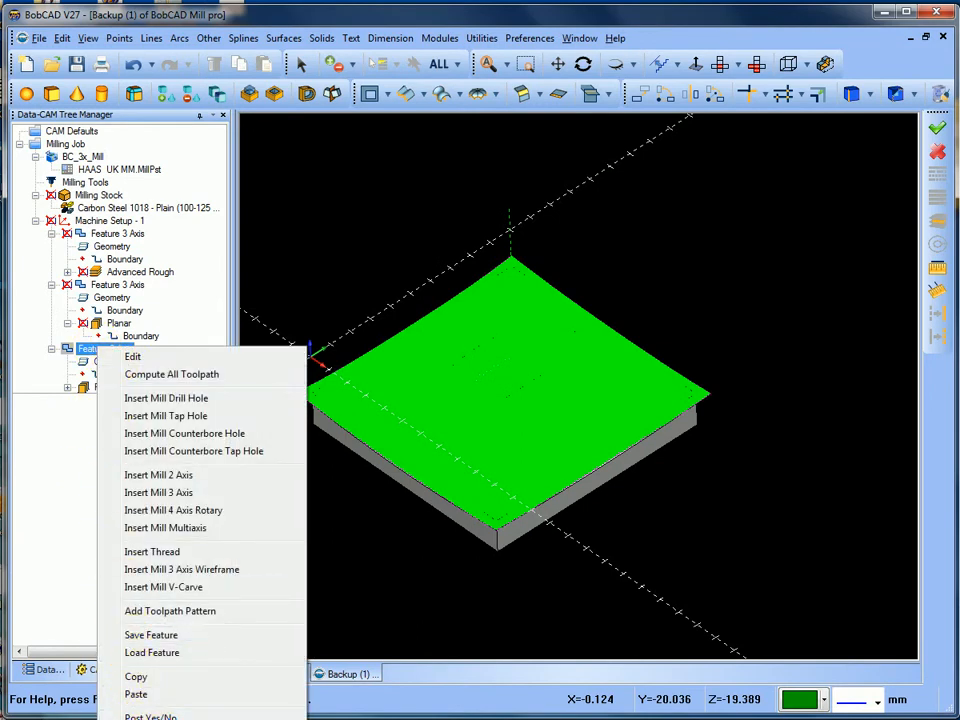
left_click(186, 718)
middle_click_drag(307, 504, 355, 452)
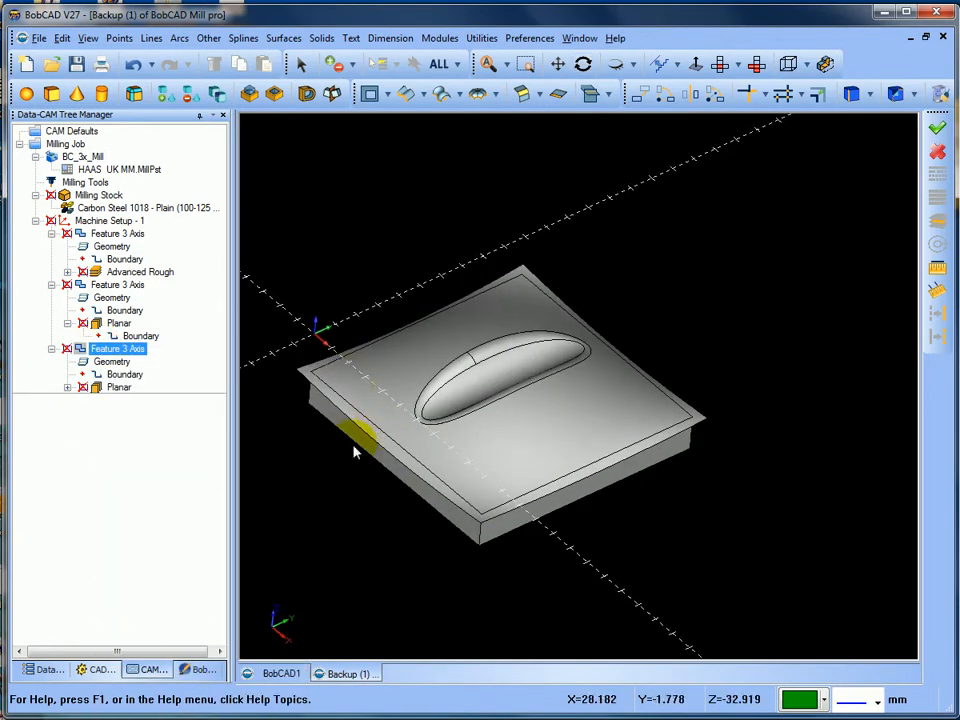
mouse_move(376, 513)
middle_mouse_down()
mouse_move(388, 527)
mouse_move(380, 517)
middle_mouse_up()
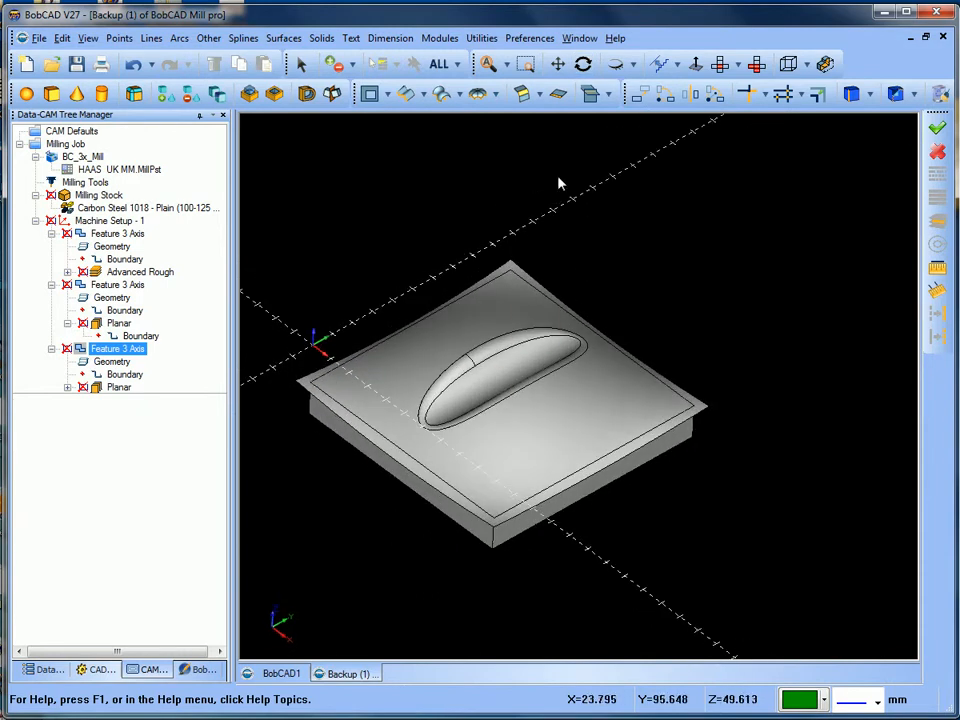
left_click(494, 73)
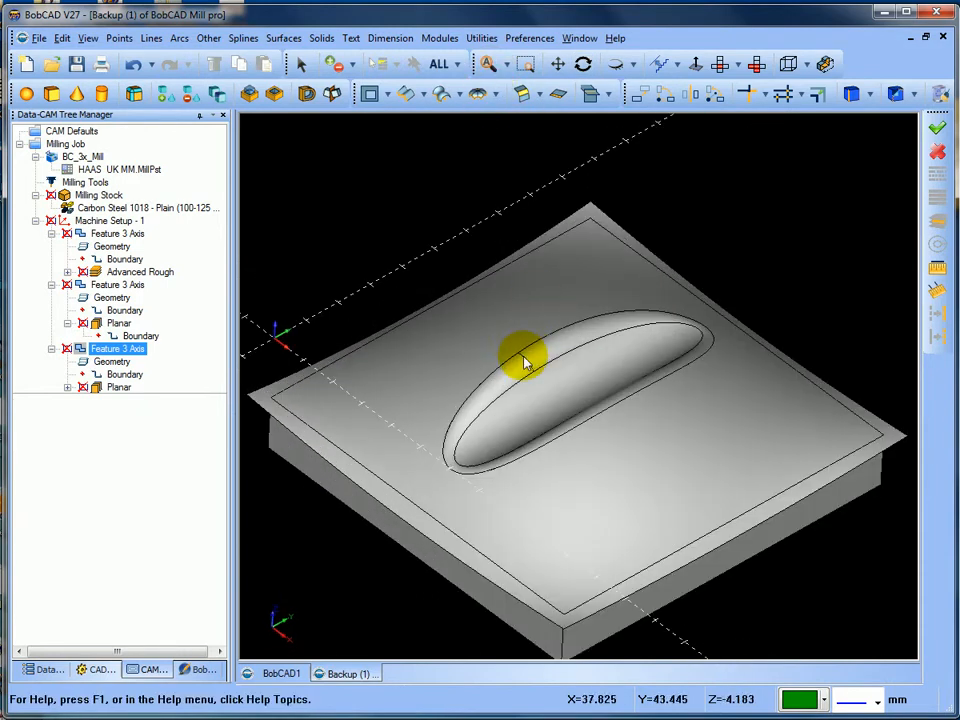
scroll(524, 357, "down", 3)
middle_click_drag(360, 484, 388, 472)
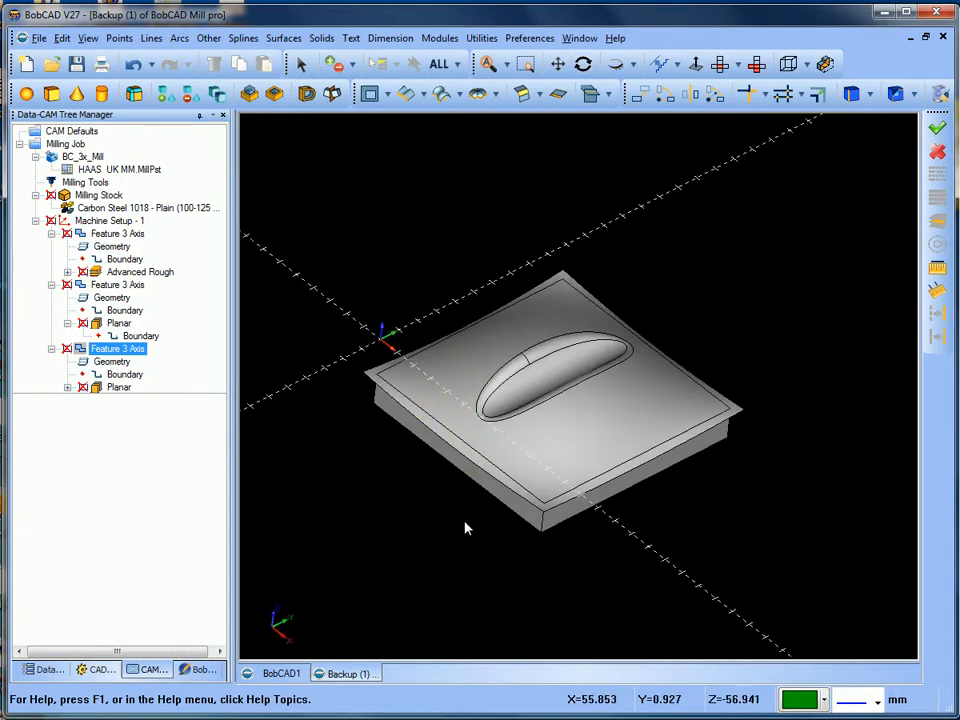
mouse_move(465, 516)
middle_mouse_down()
mouse_move(474, 536)
mouse_move(471, 521)
middle_mouse_up()
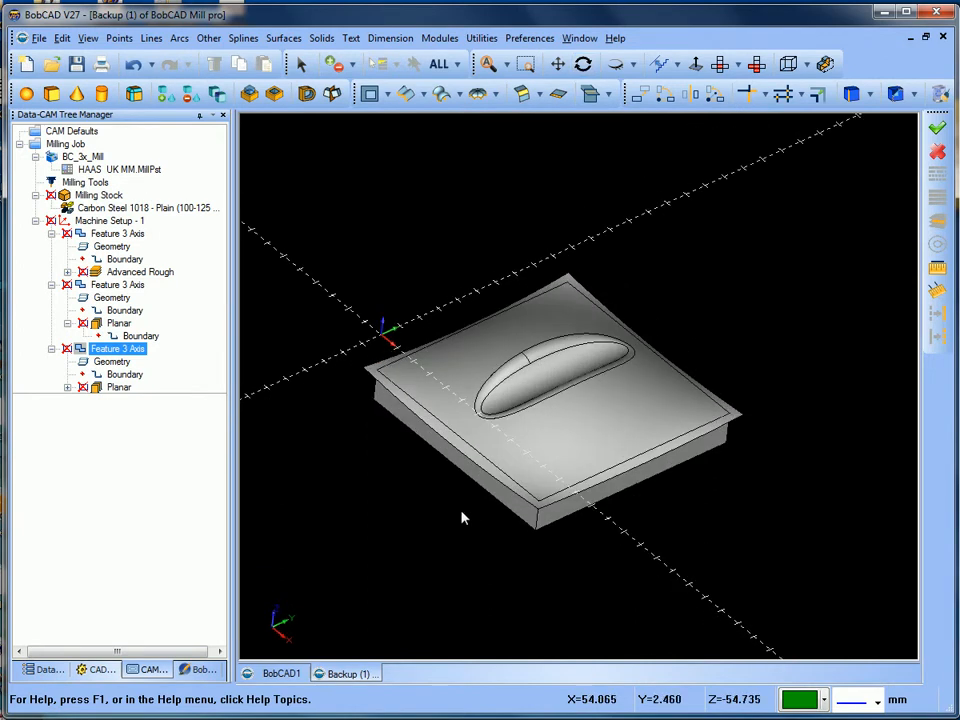